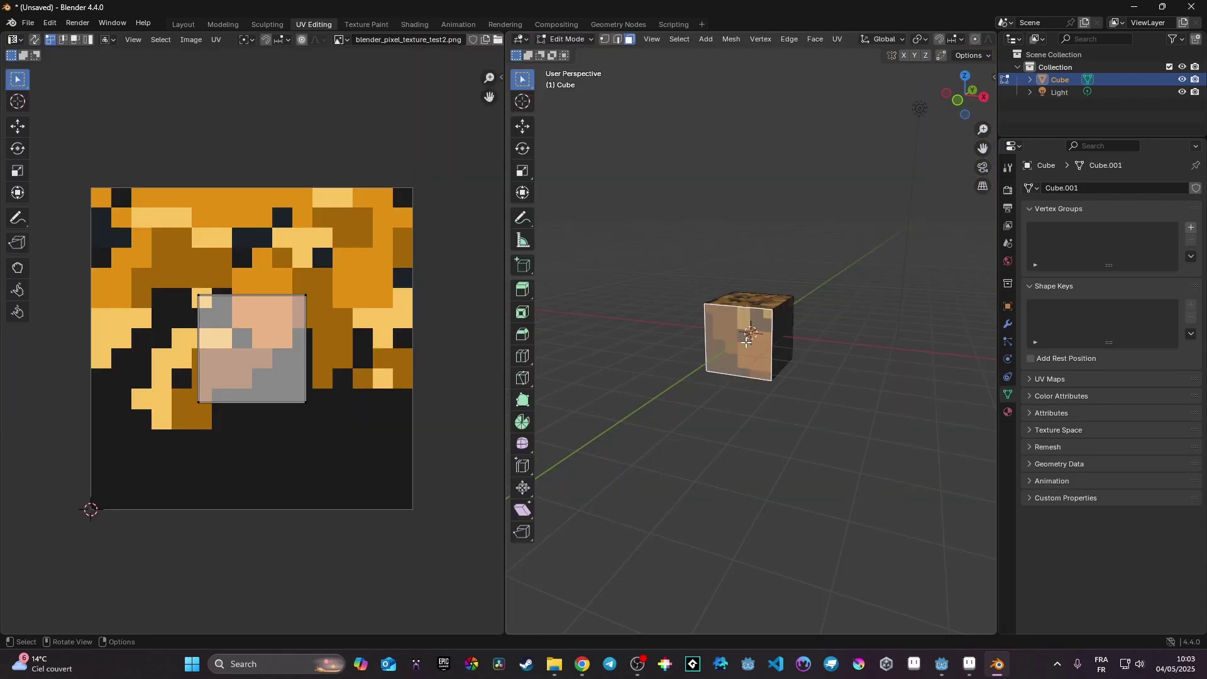
# Map the selected side face with Cube Projection, and start UV mapping the adjacent side face.
pyautogui.press('u')
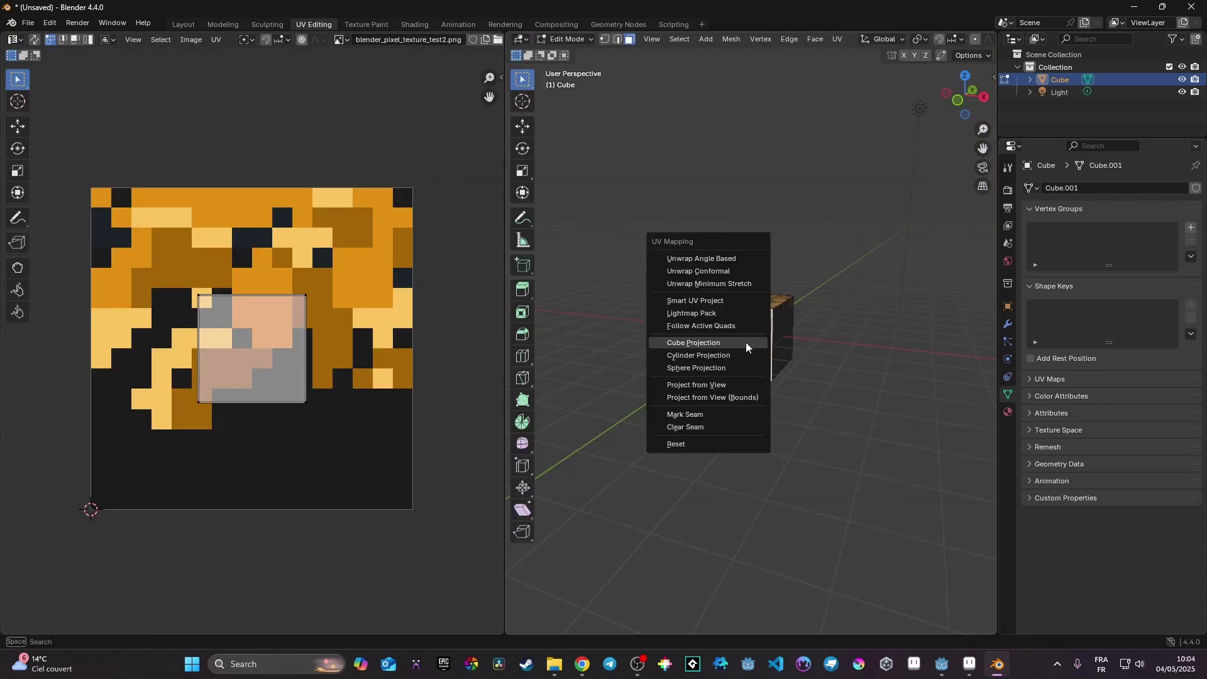
pyautogui.click(733, 349)
pyautogui.moveTo(707, 354); pyautogui.dragTo(748, 356, button='middle')
pyautogui.click(738, 357)
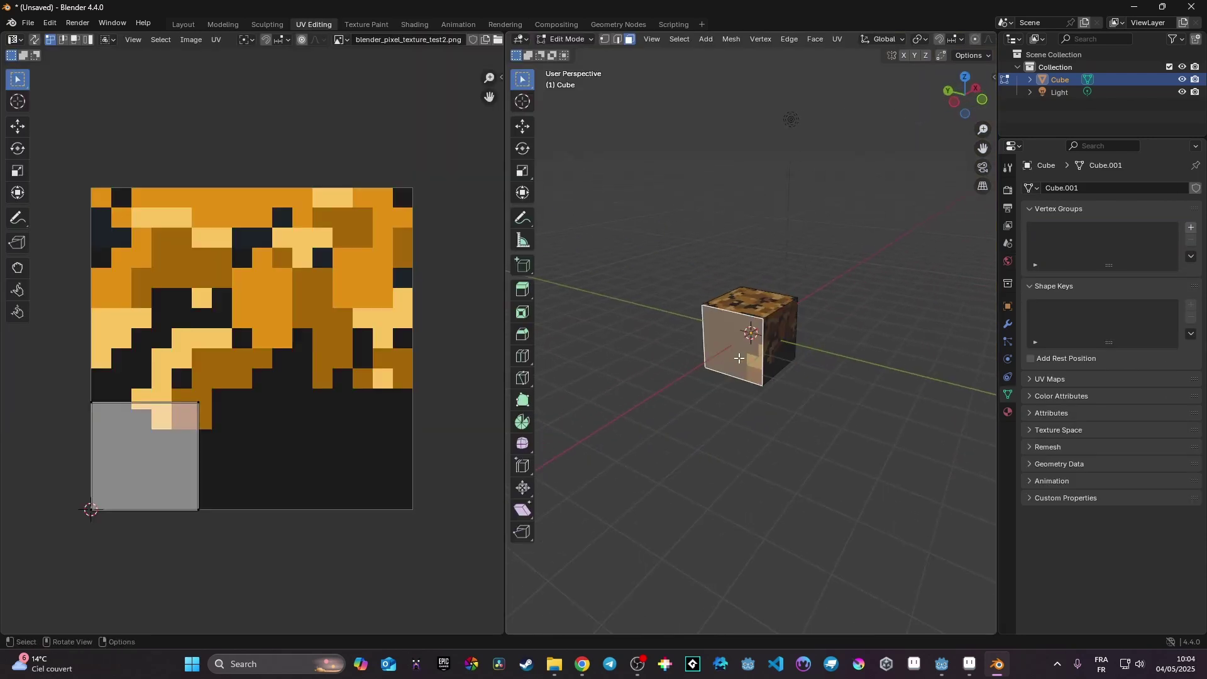
pyautogui.press('u')
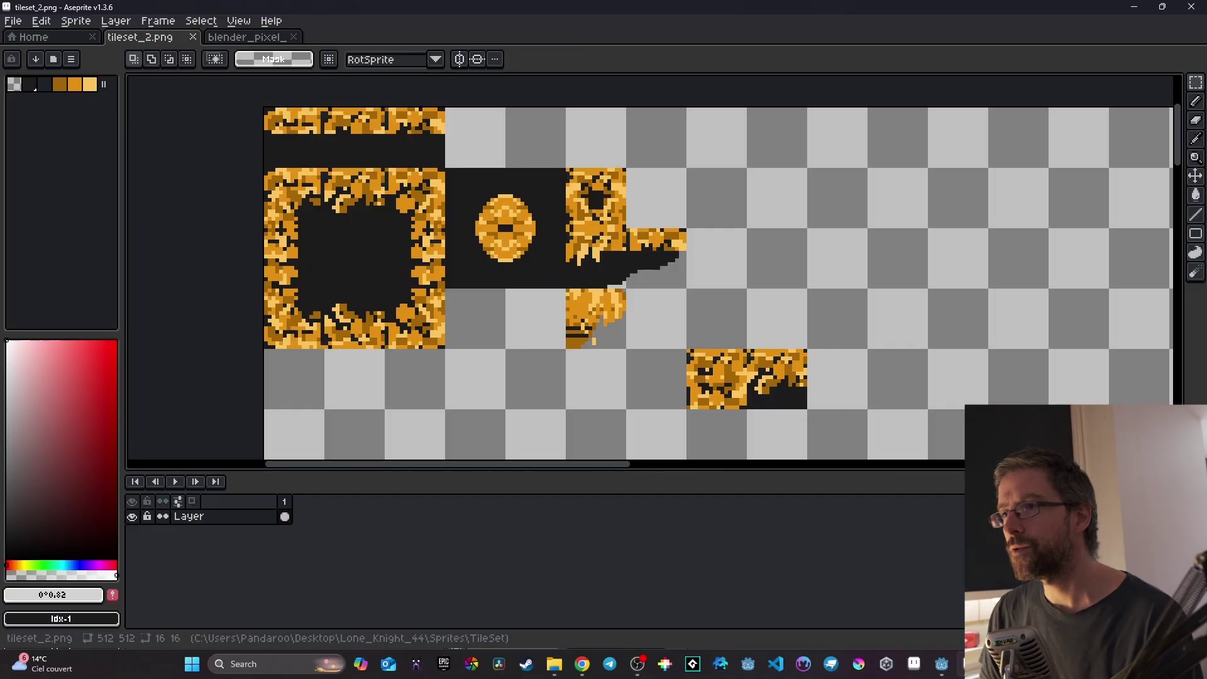
# Switch to Aseprite and examine the two adjacent 16 by 16 cube tiles in tileset_2.png, selecting each in turn and clearing the selection.
pyautogui.moveTo(776, 385); pyautogui.dragTo(749, 377, button='middle')
pyautogui.moveTo(294, 157); pyautogui.dragTo(360, 223)
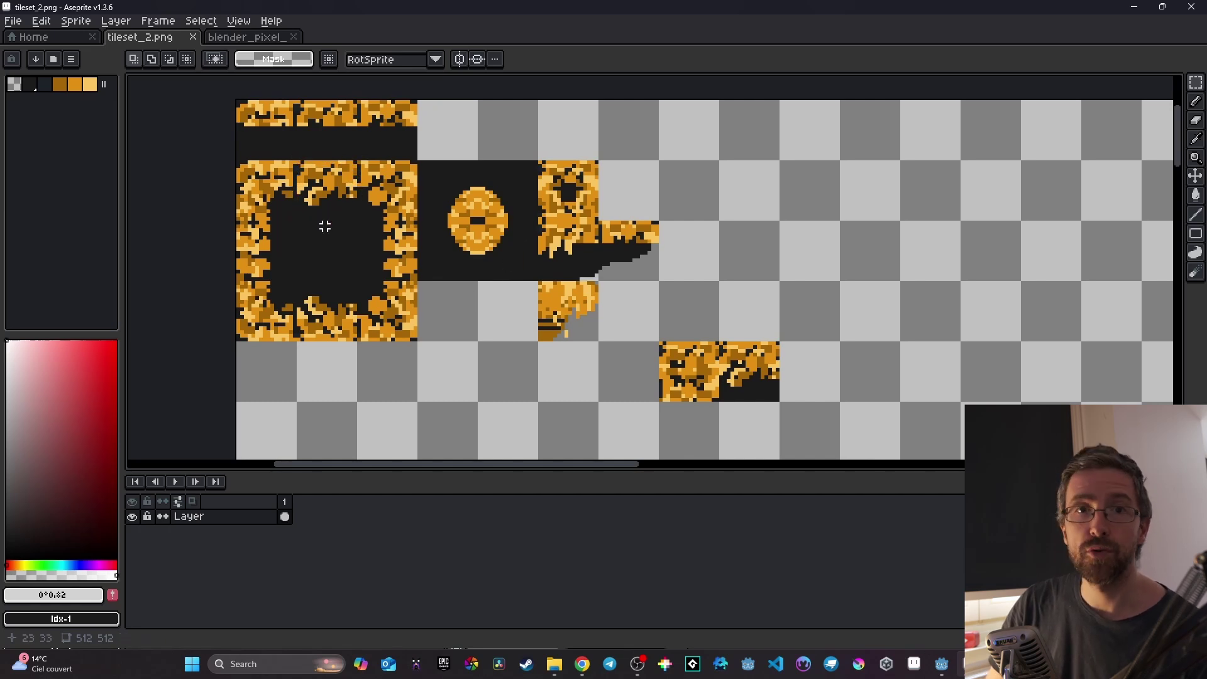
pyautogui.moveTo(687, 370); pyautogui.dragTo(716, 400)
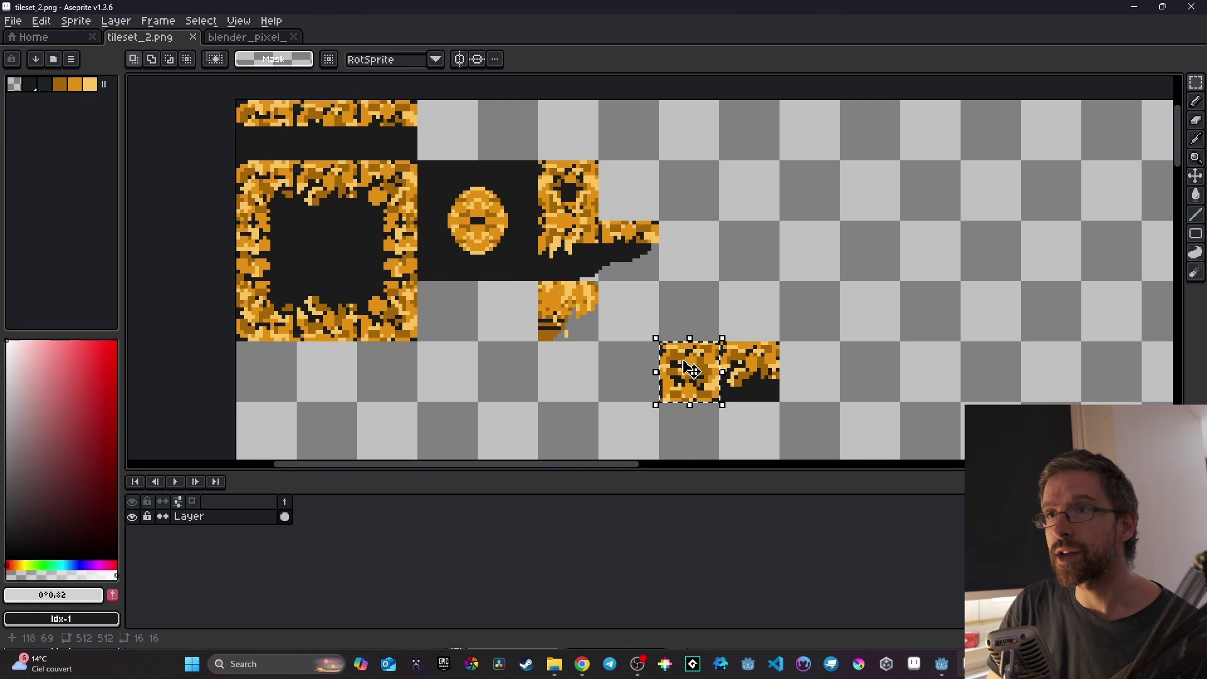
pyautogui.moveTo(734, 365); pyautogui.dragTo(759, 391)
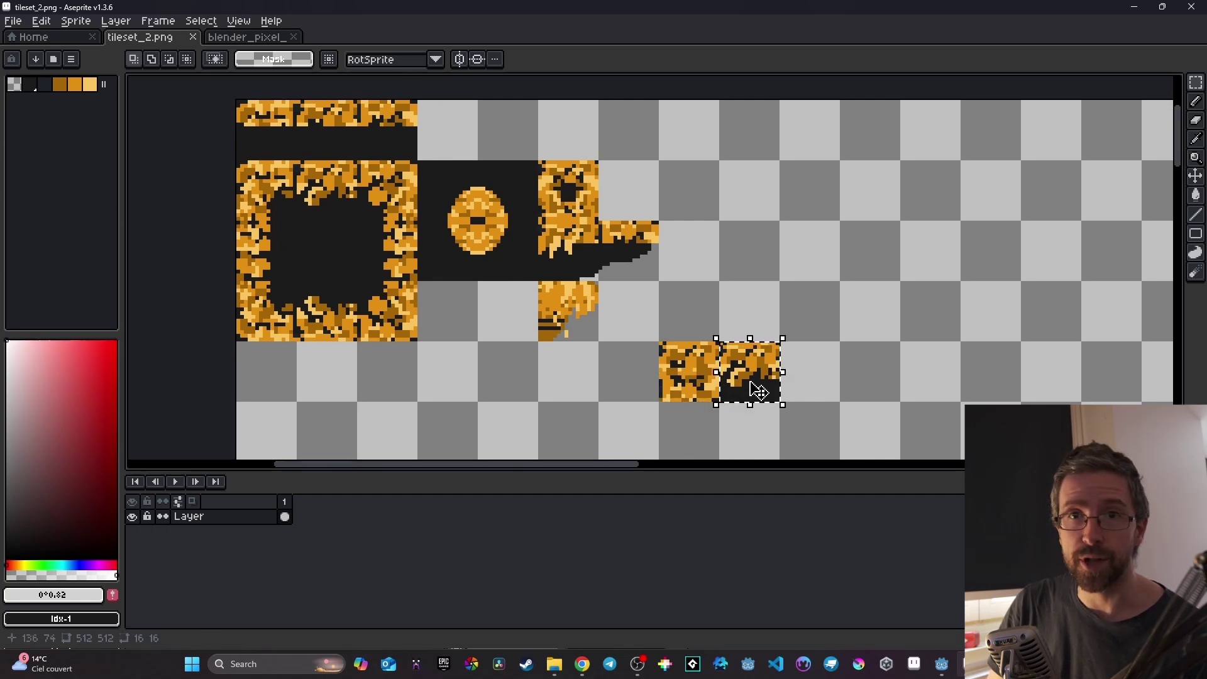
pyautogui.hotkey('ctrl', 'd')
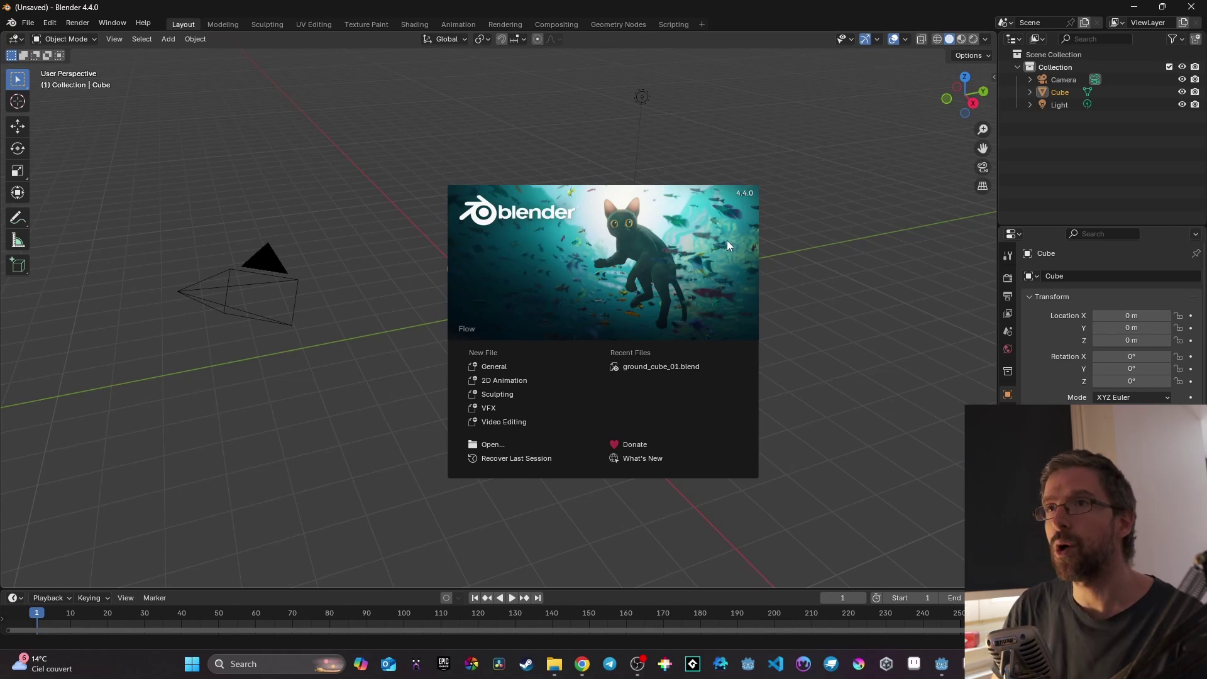
# Switch to Blender, start a new General file, and delete the default cube and camera.
pyautogui.click(493, 368)
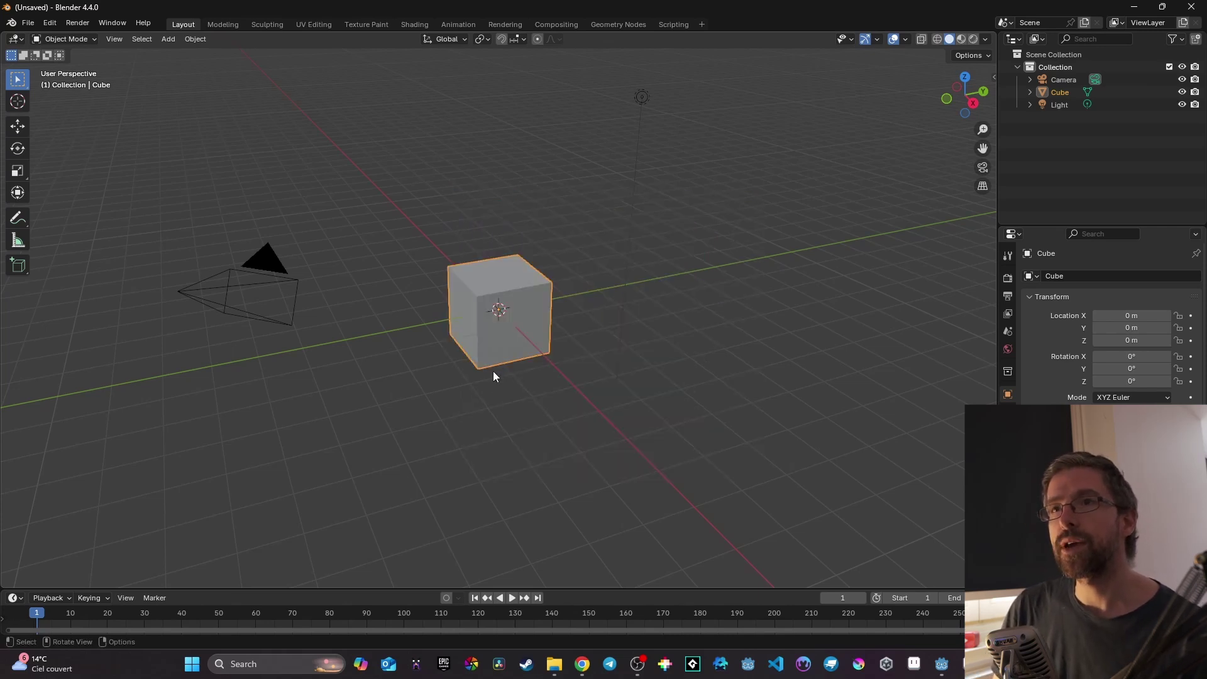
pyautogui.press('x')
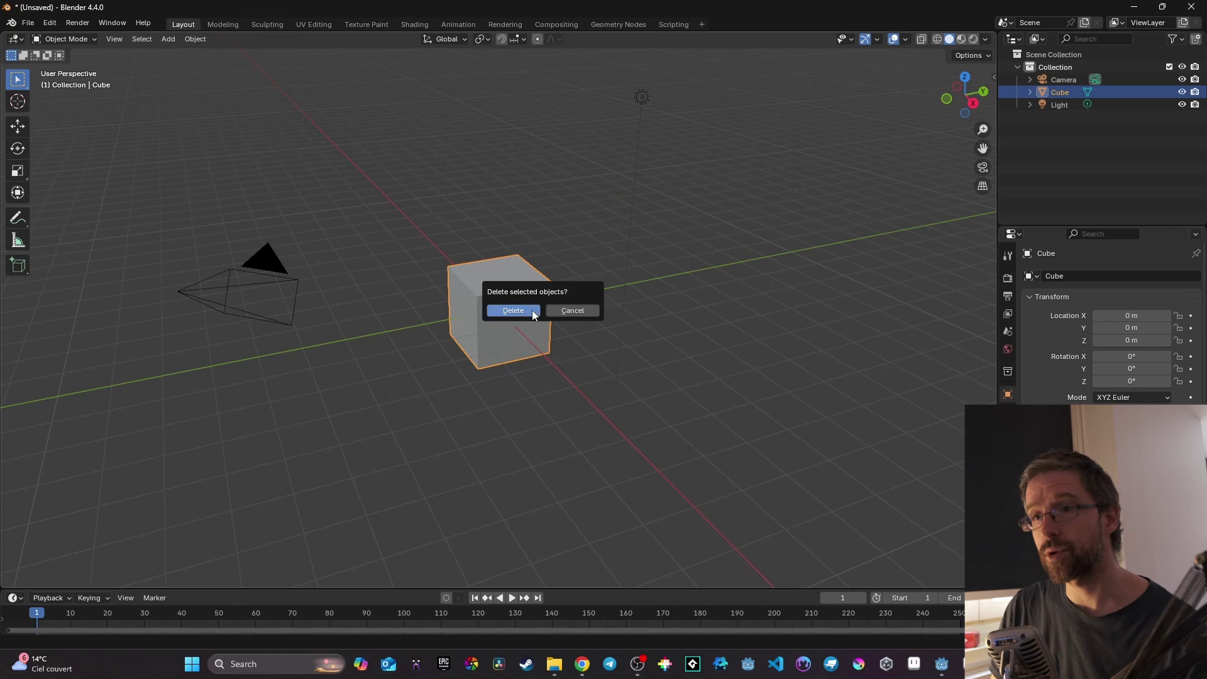
pyautogui.click(532, 310)
pyautogui.click(260, 276)
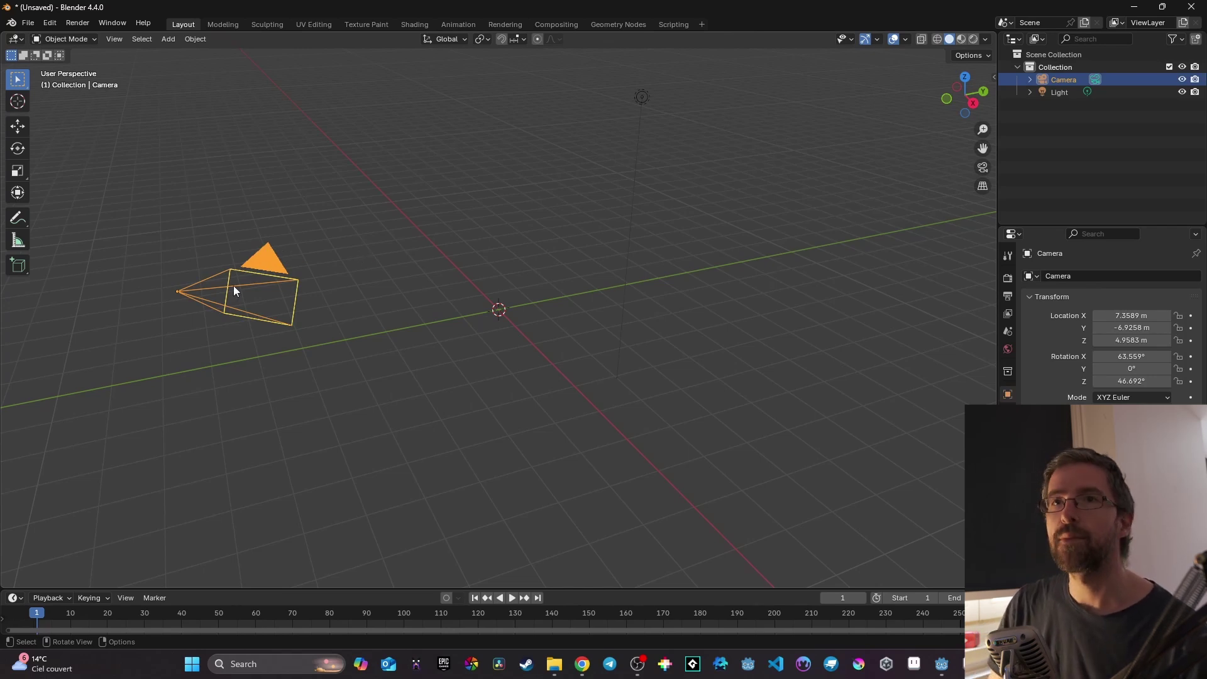
pyautogui.press('x')
pyautogui.click(252, 277)
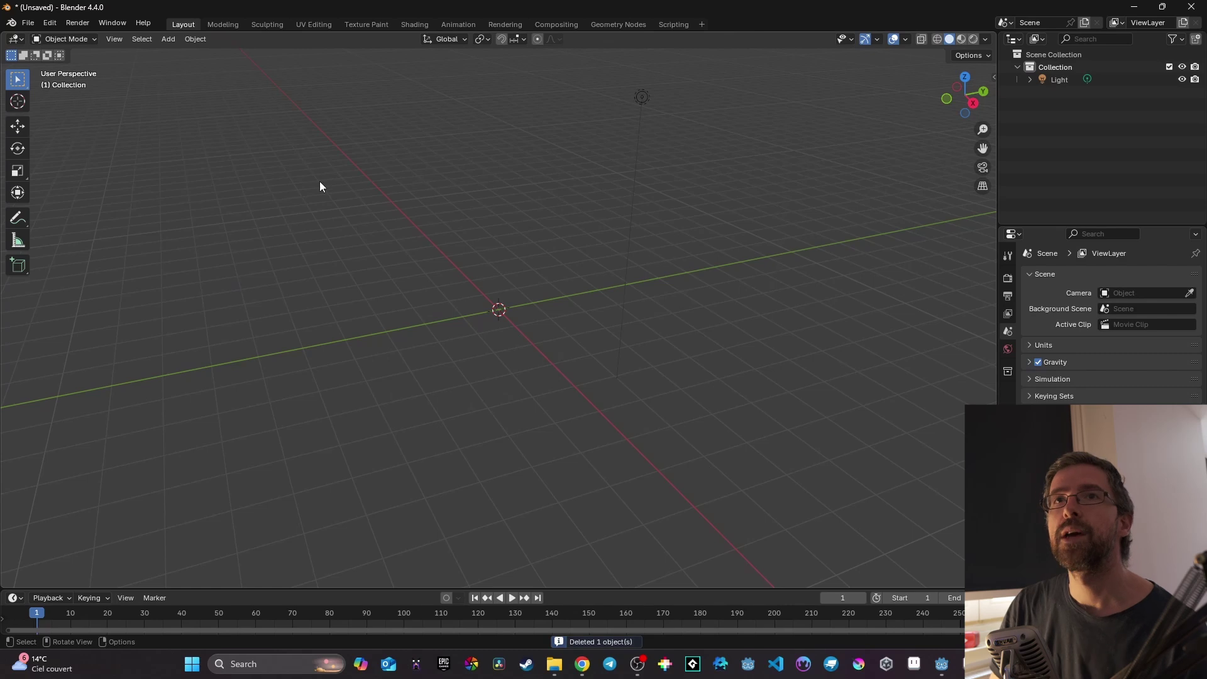
# Add a new cube mesh to the empty scene.
pyautogui.click(169, 39)
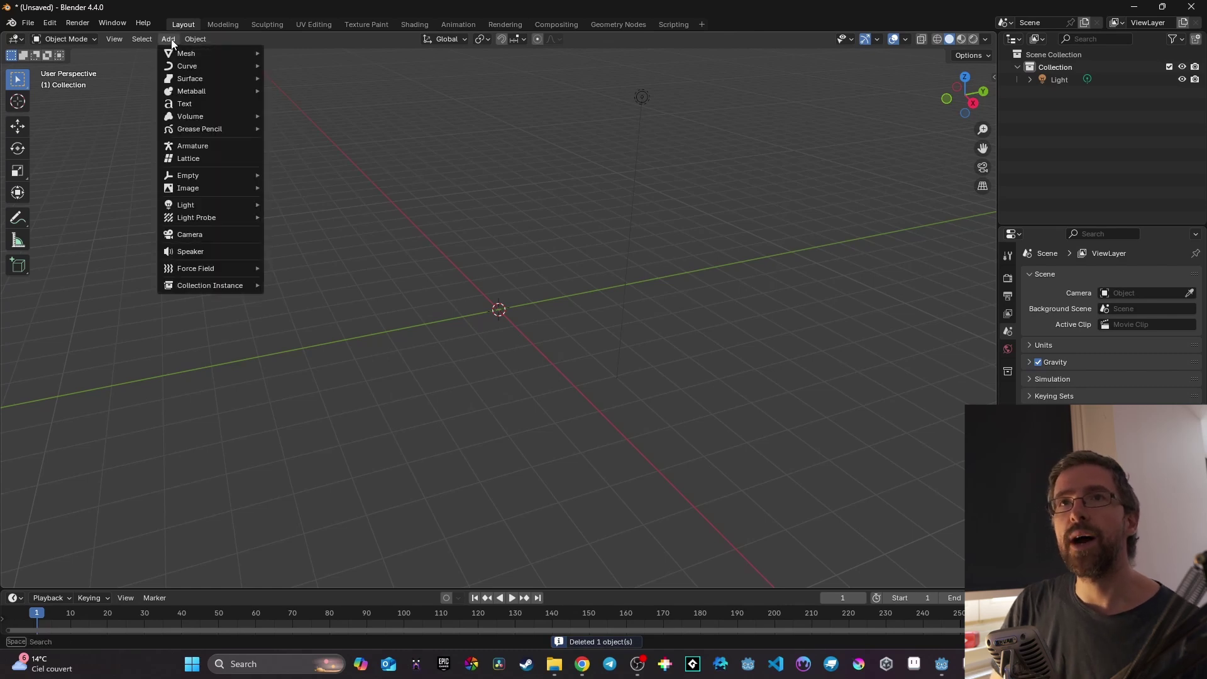
pyautogui.moveTo(193, 54)
pyautogui.click(304, 67)
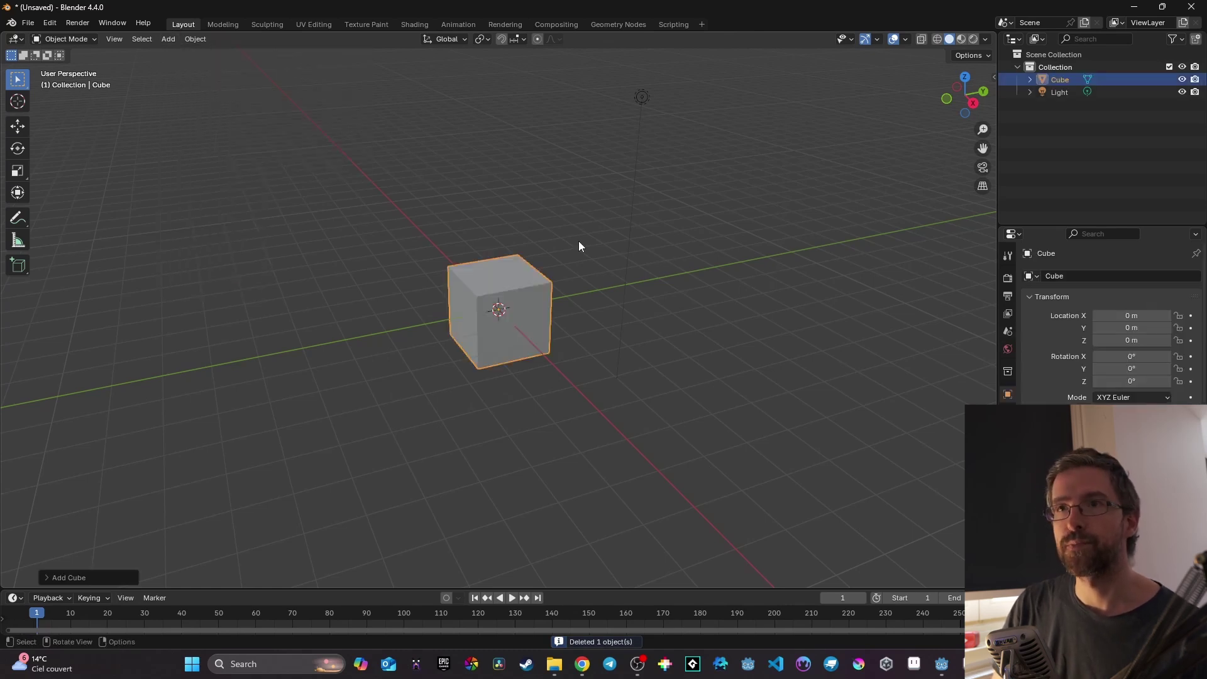
# Enter Edit Mode on the cube and unwrap all its faces with Smart UV Project using the default settings.
pyautogui.moveTo(578, 240); pyautogui.dragTo(540, 299, button='middle')
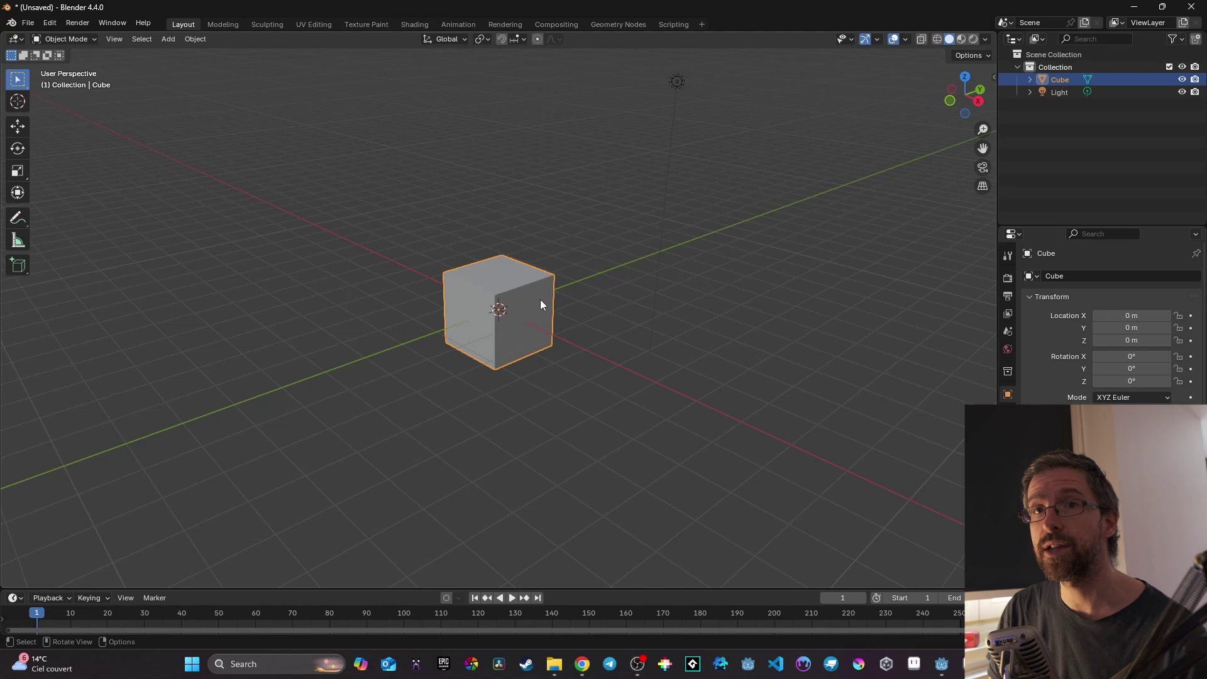
pyautogui.press('Tab')
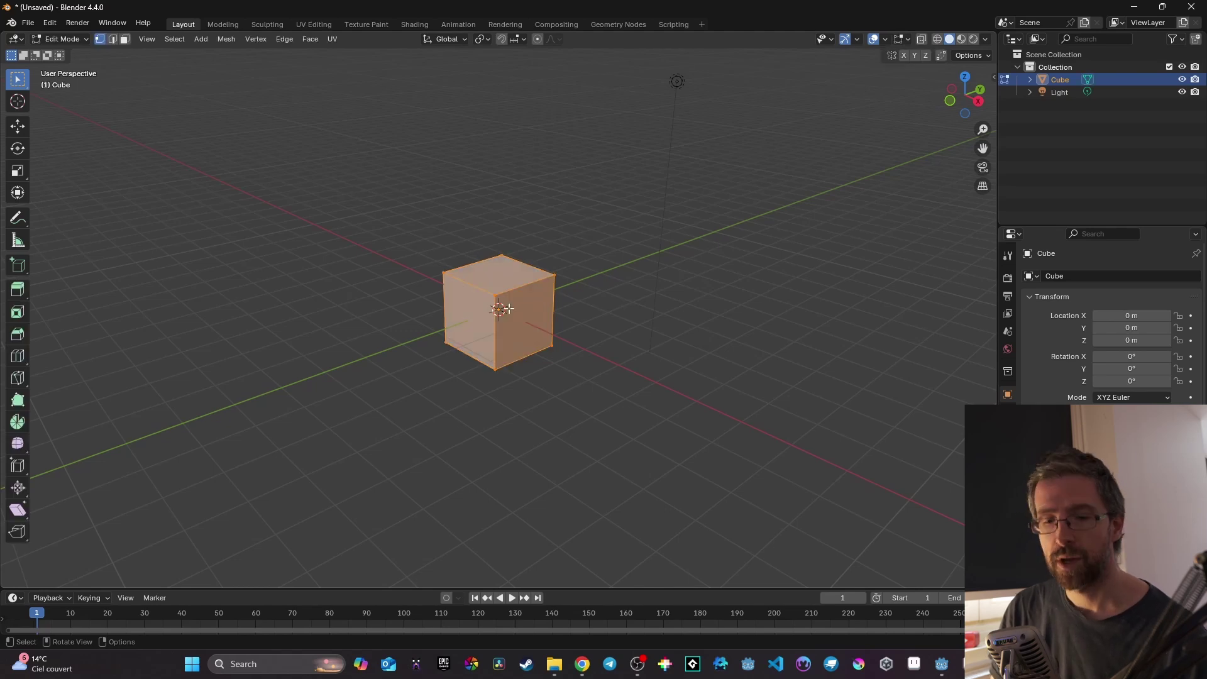
pyautogui.press('u')
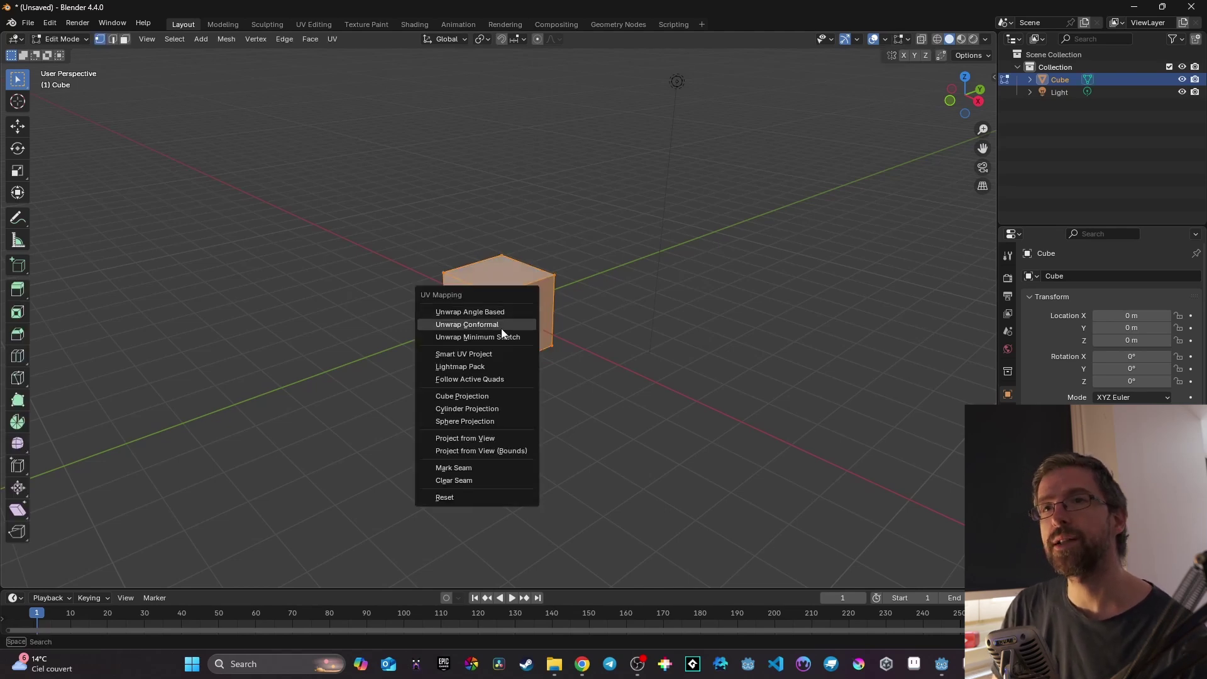
pyautogui.click(489, 352)
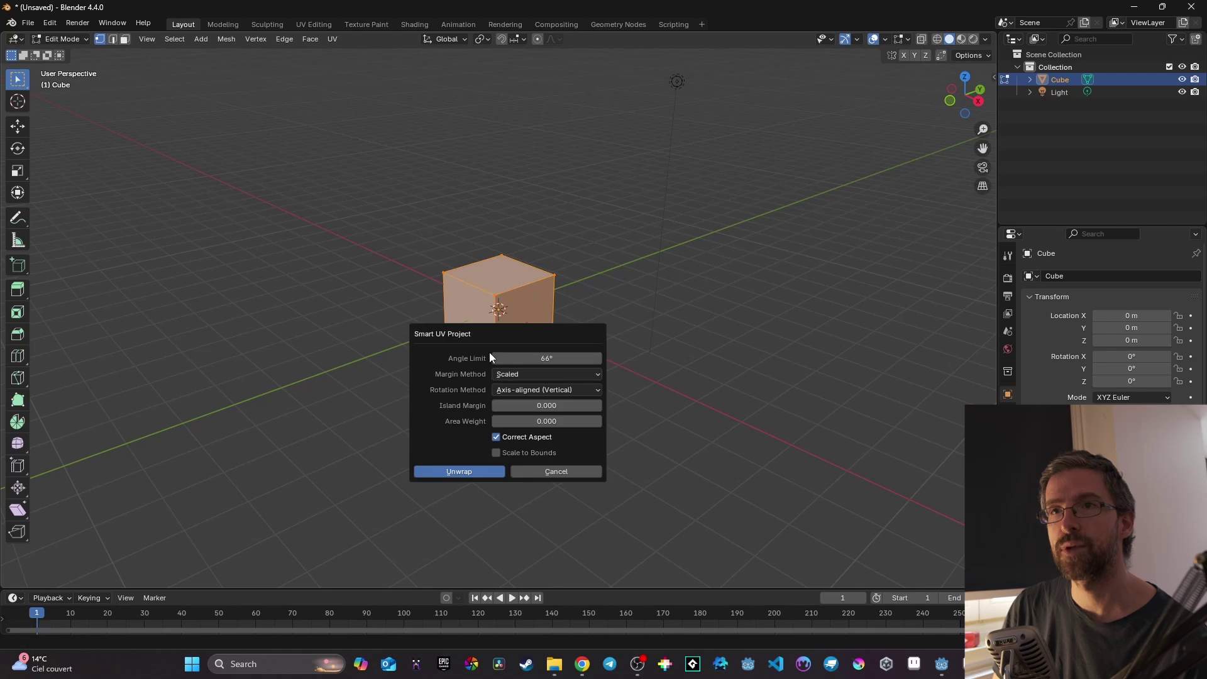
pyautogui.click(462, 474)
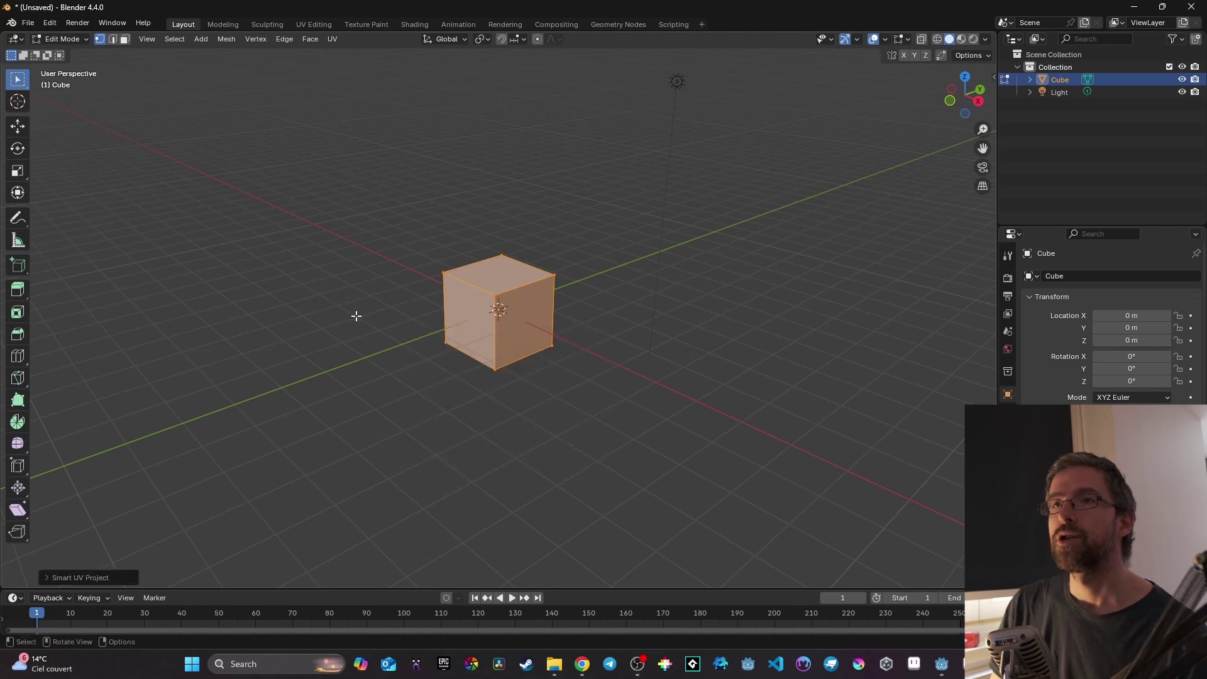
# Create a new material on the cube and name it top_cube.
pyautogui.click(415, 24)
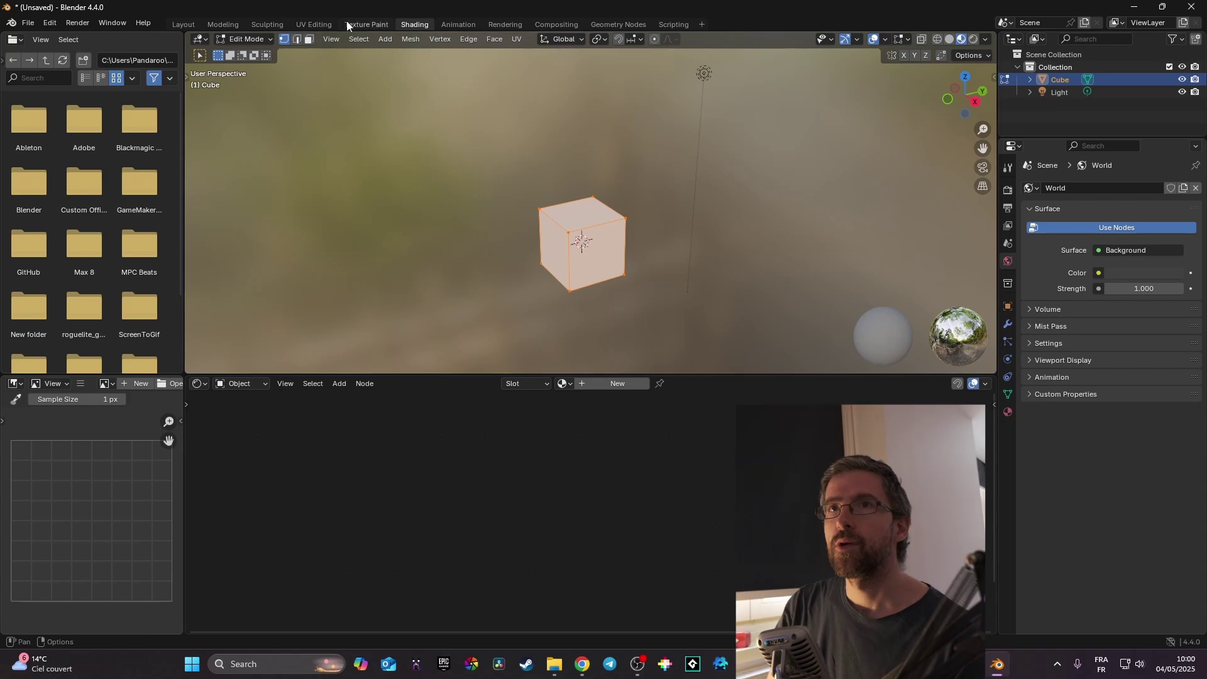
pyautogui.click(186, 24)
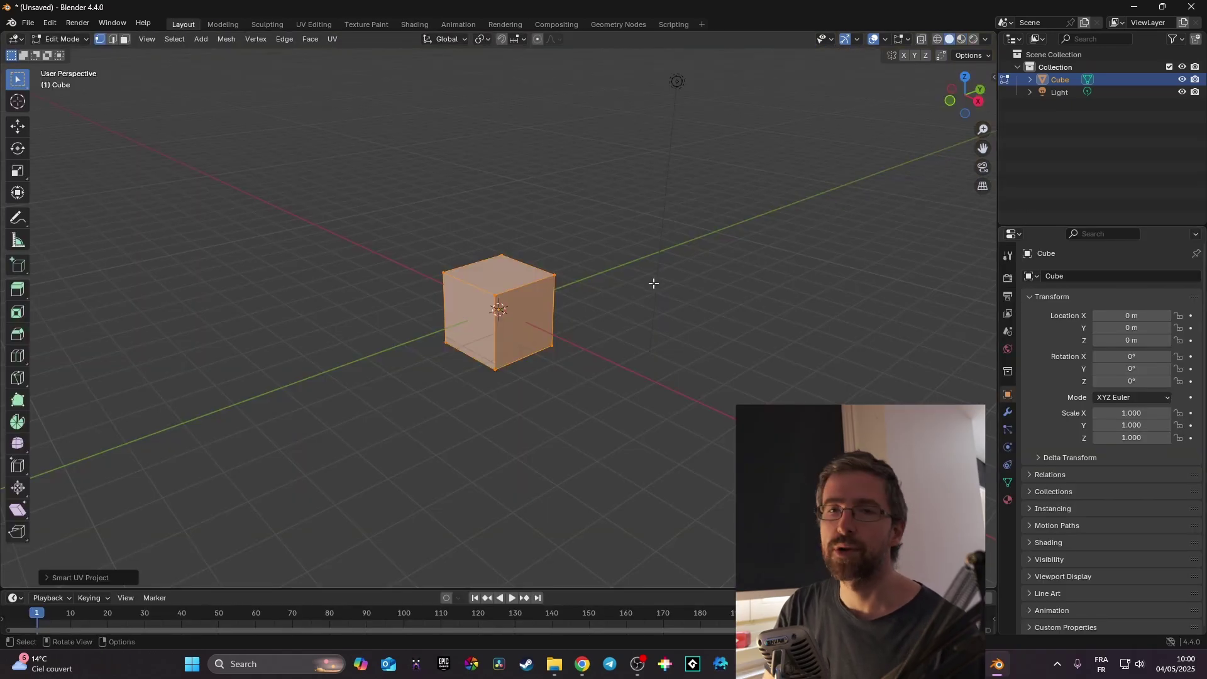
pyautogui.click(1007, 503)
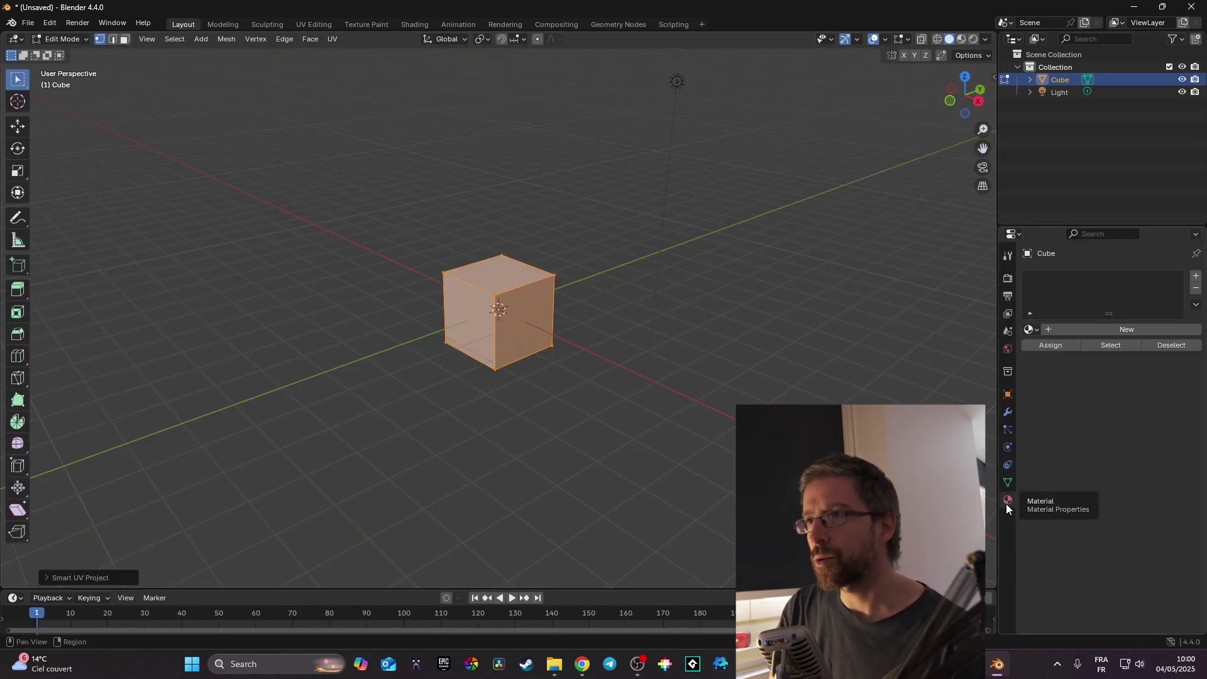
pyautogui.click(1080, 329)
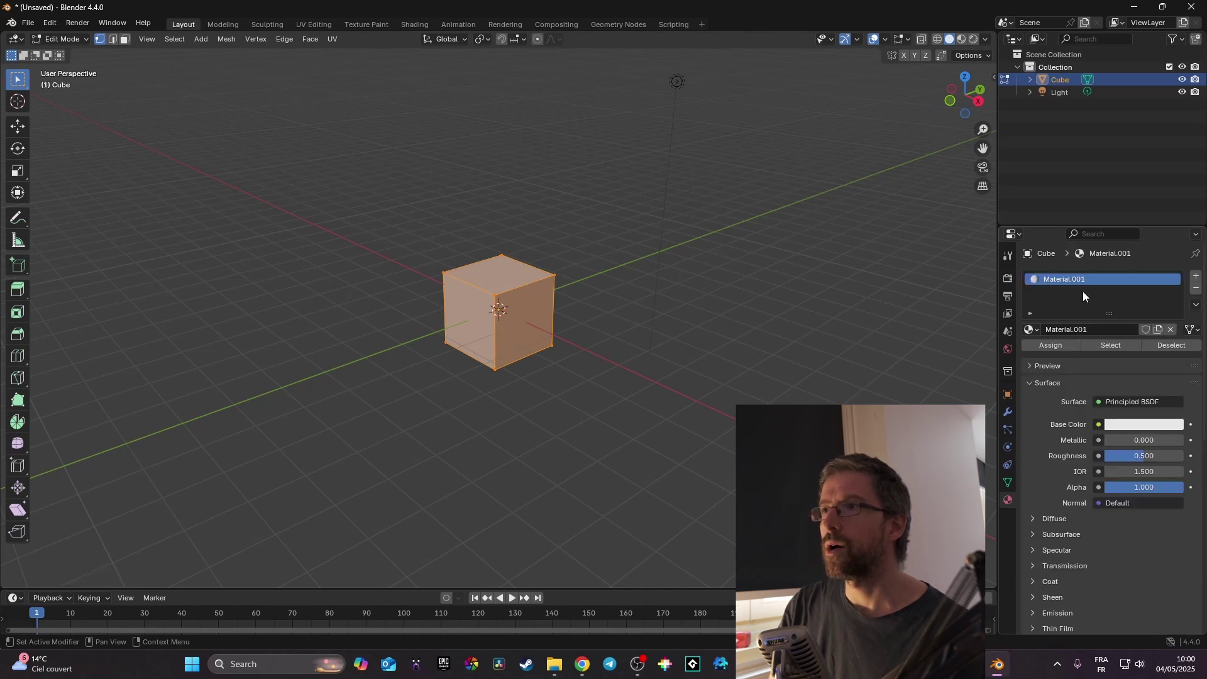
pyautogui.click(1089, 326)
pyautogui.write('top_cube')
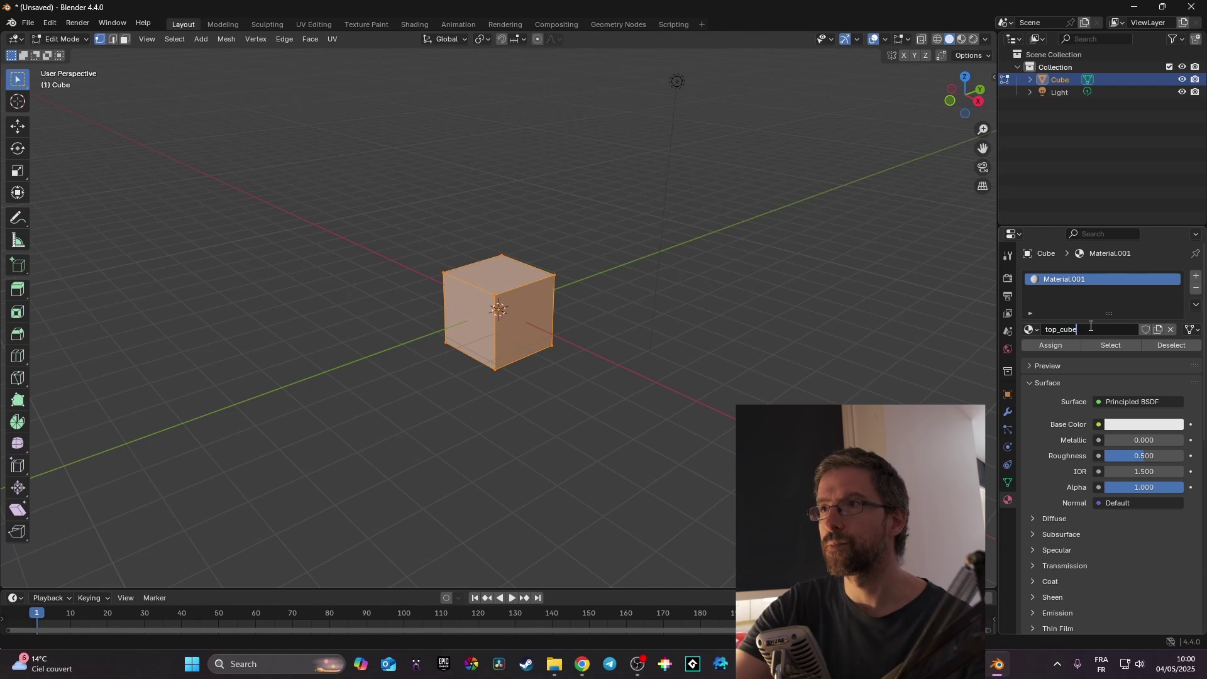
pyautogui.press('Return')
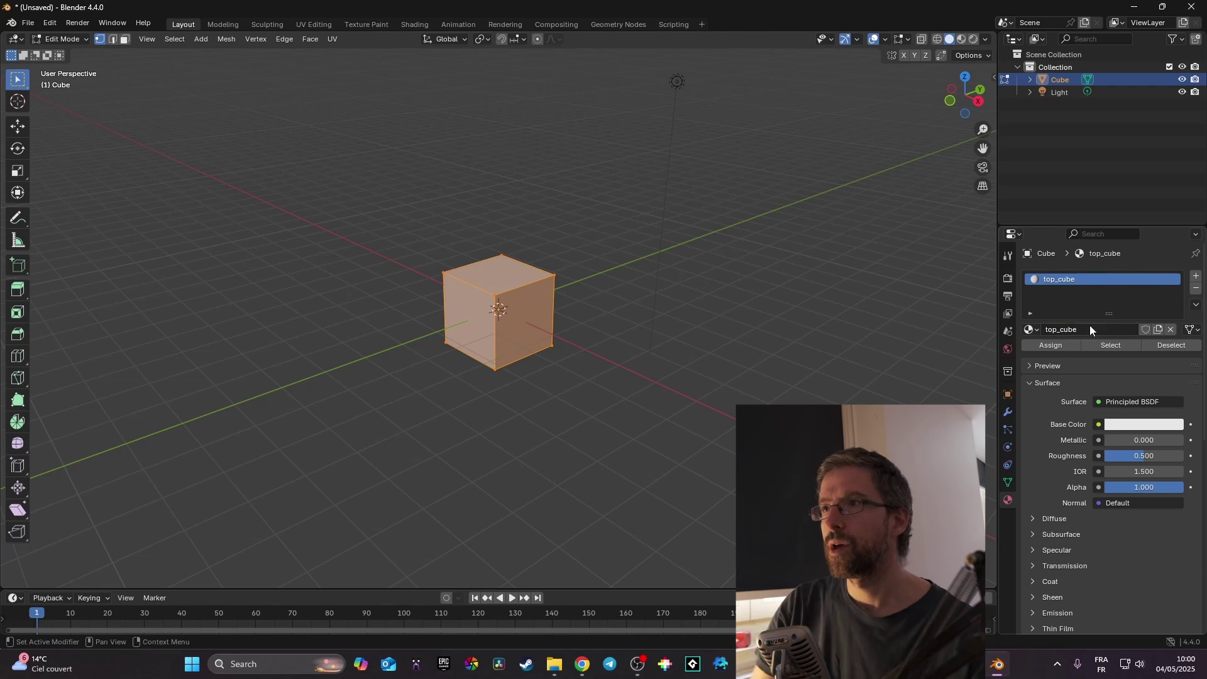
# Add a second material slot to the cube with a new material named side_cube.
pyautogui.click(1195, 278)
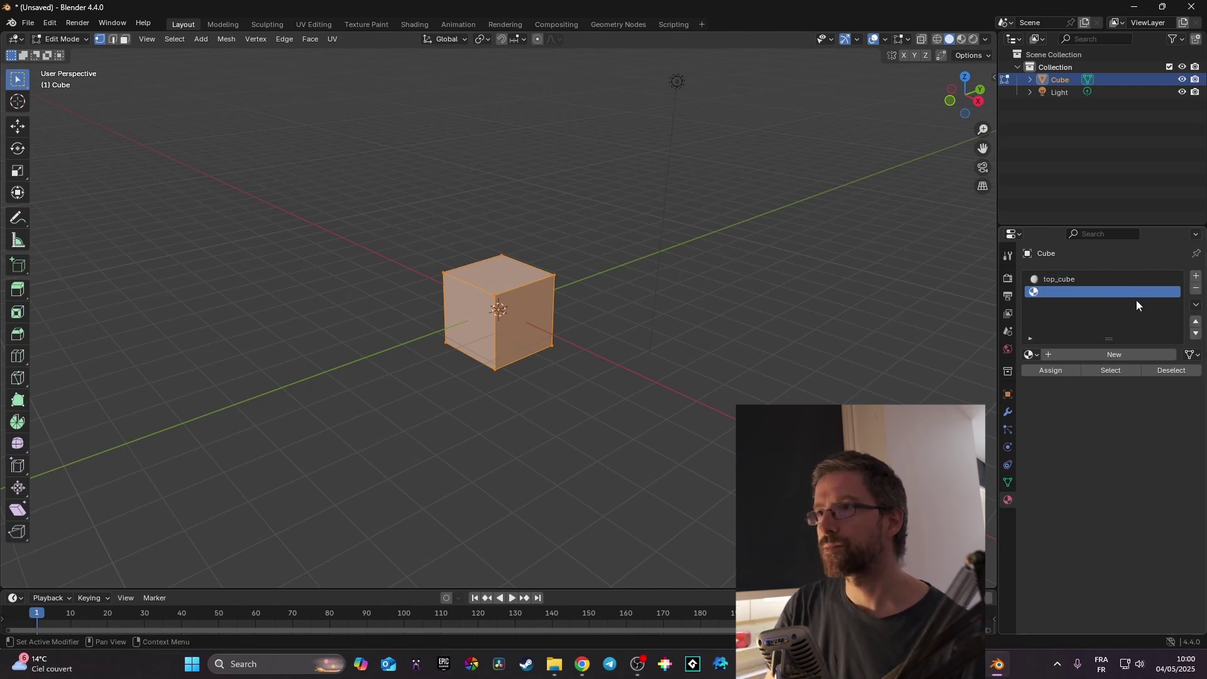
pyautogui.click(1089, 354)
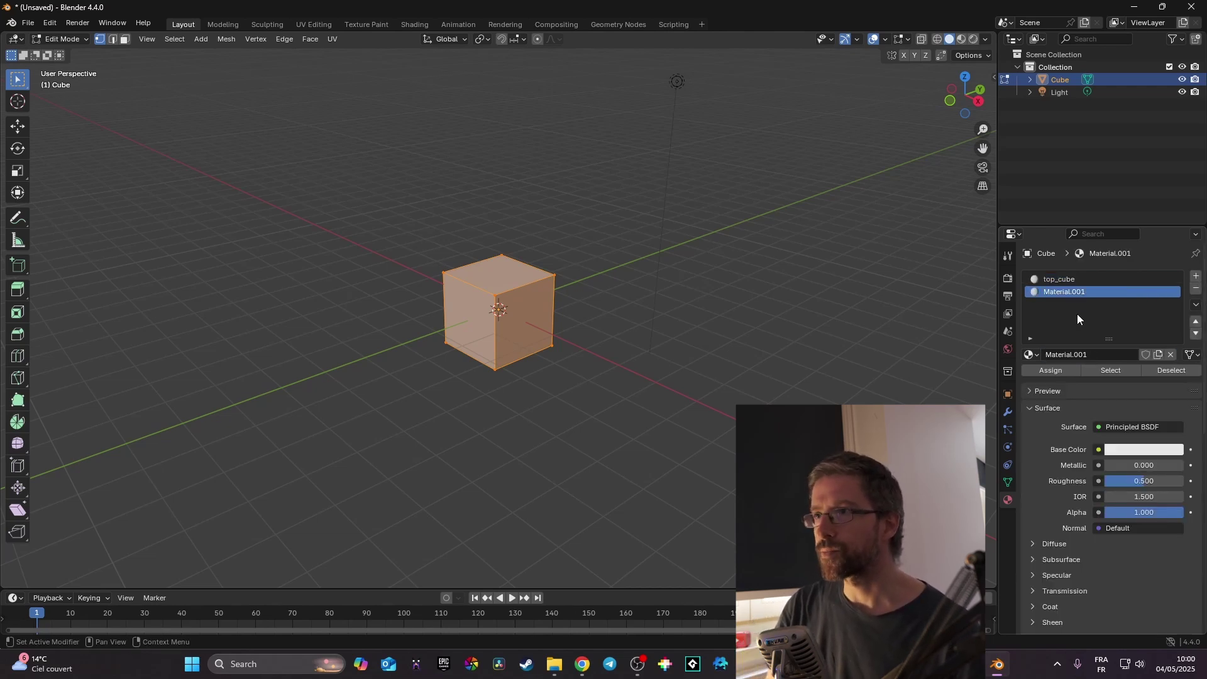
pyautogui.doubleClick(1088, 355)
pyautogui.write('s')
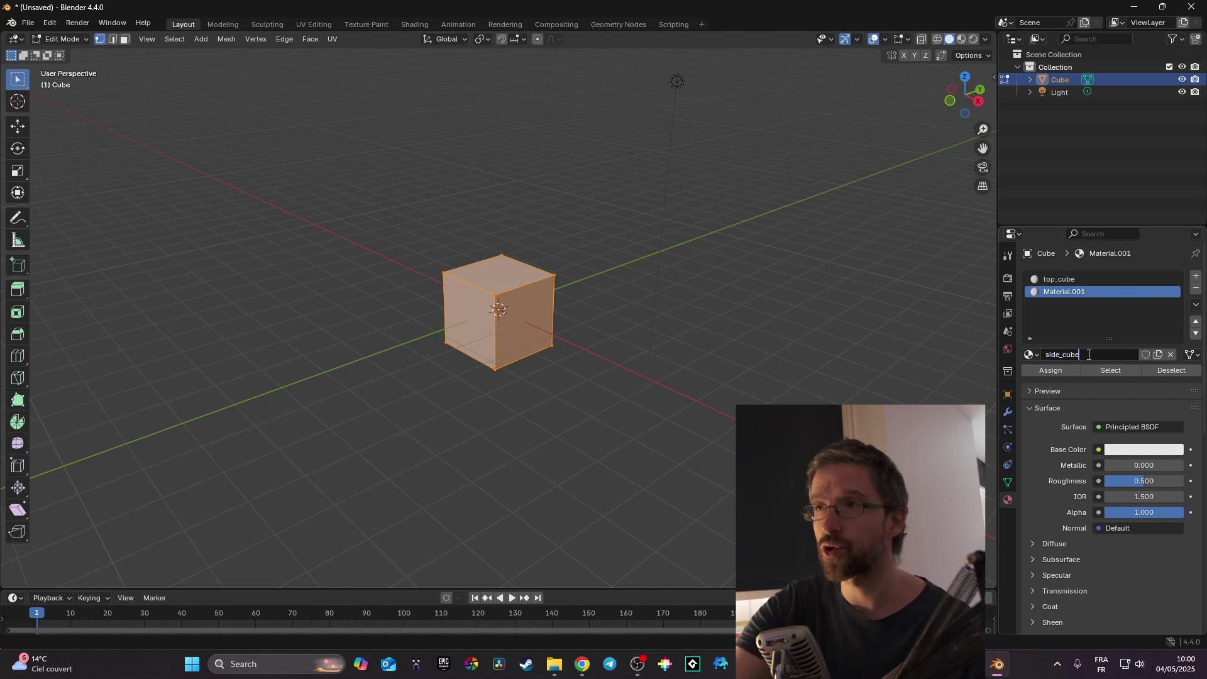
pyautogui.write('ide_cube')
pyautogui.press('Return')
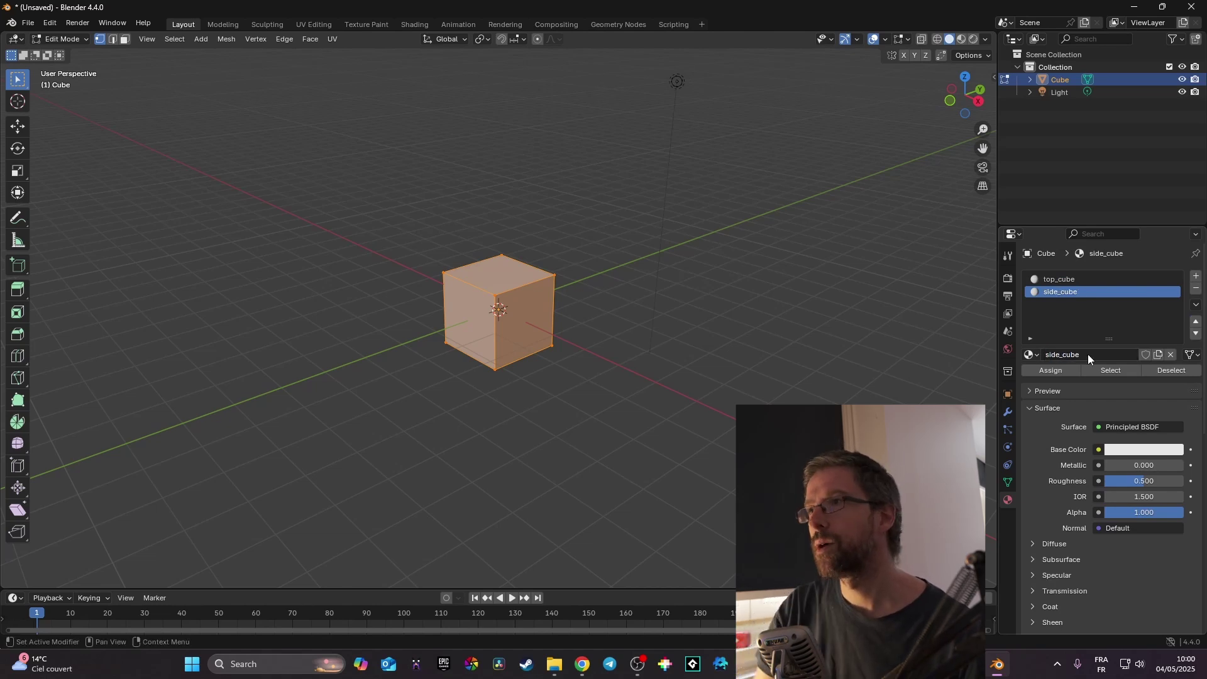
# Add a third material slot to the cube with a new material named bottom_cube.
pyautogui.click(1195, 275)
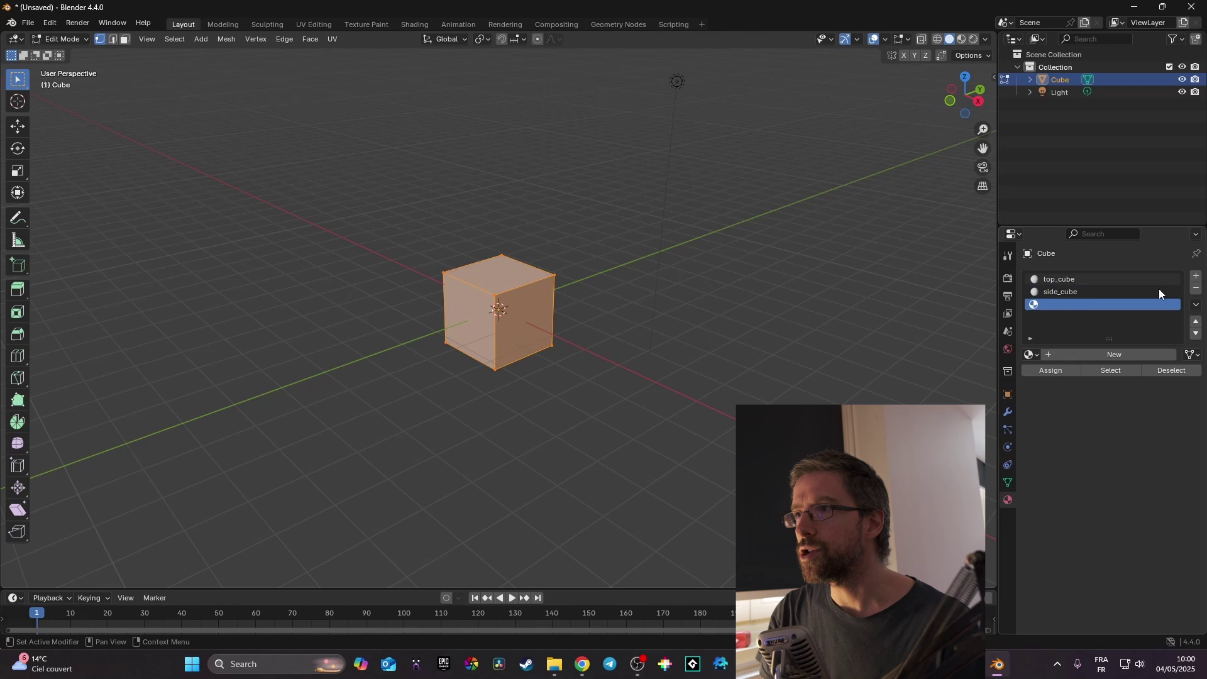
pyautogui.click(1095, 354)
pyautogui.doubleClick(1082, 355)
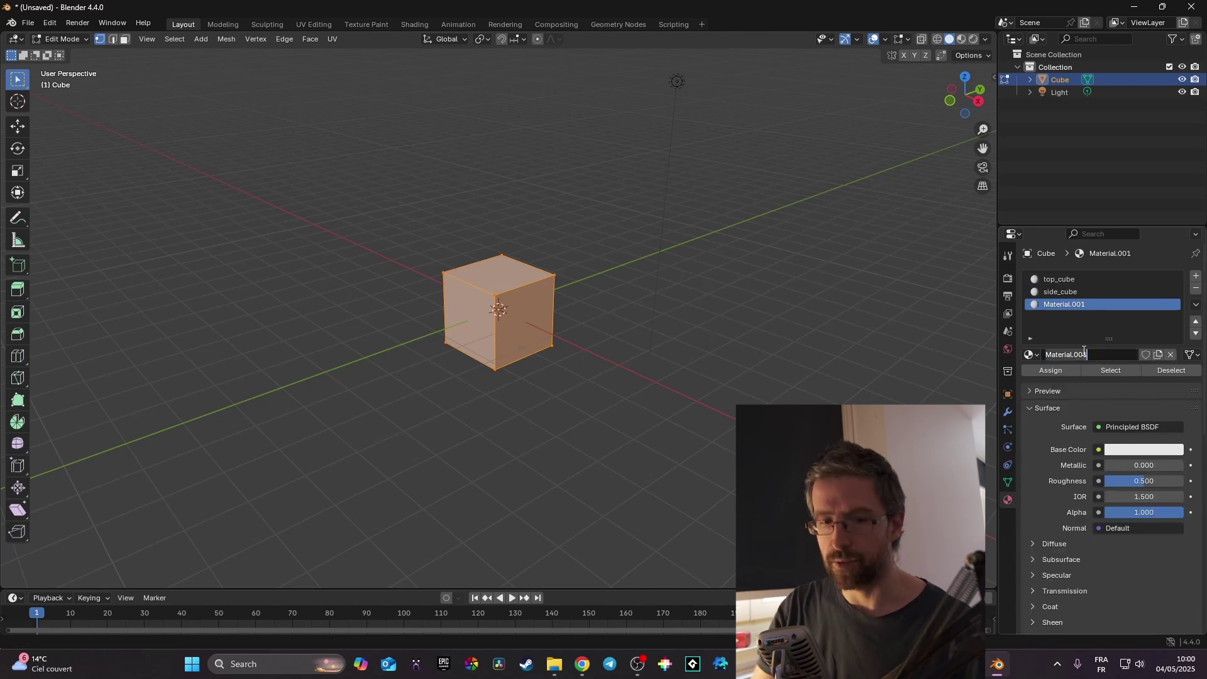
pyautogui.write('bott')
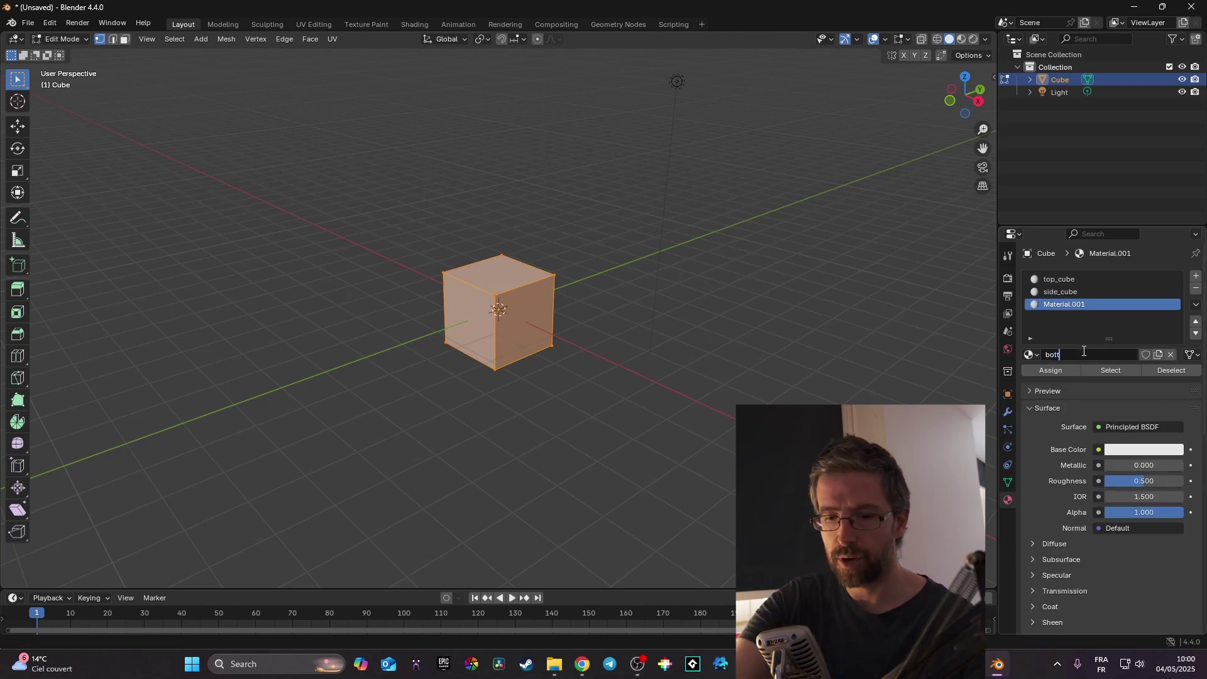
pyautogui.write('om_cube')
pyautogui.press('Return')
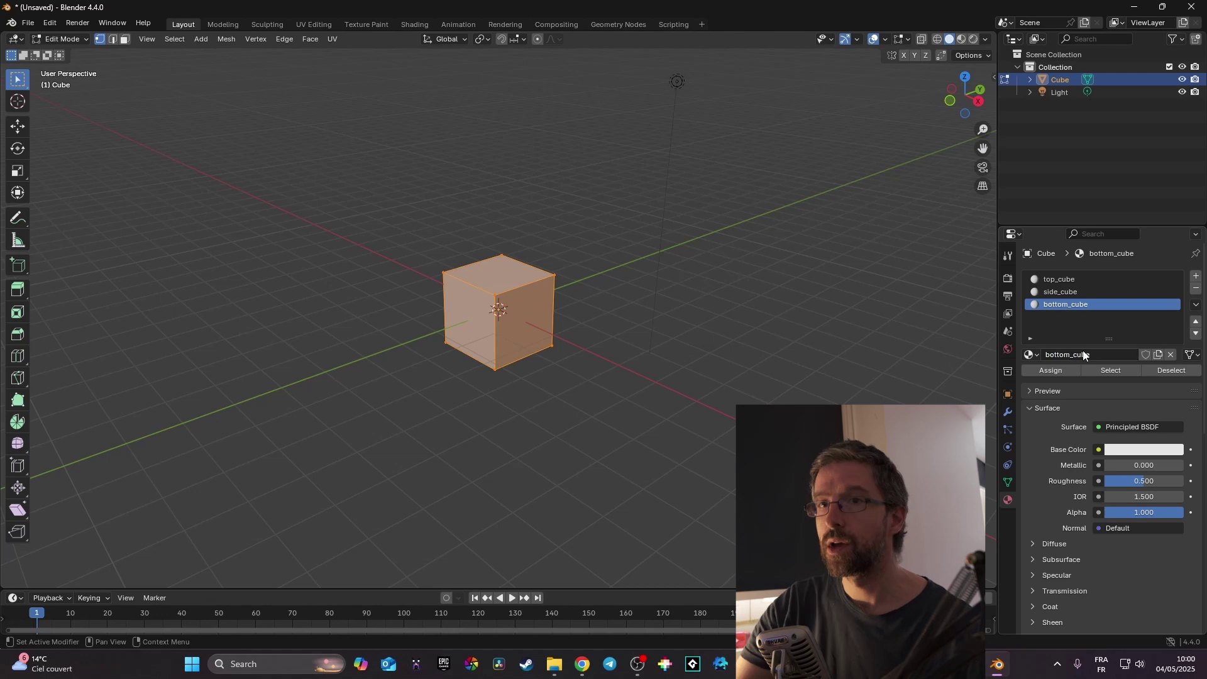
# Switch to the Shading workspace and show the top_cube material's nodes from slot 1.
pyautogui.click(407, 24)
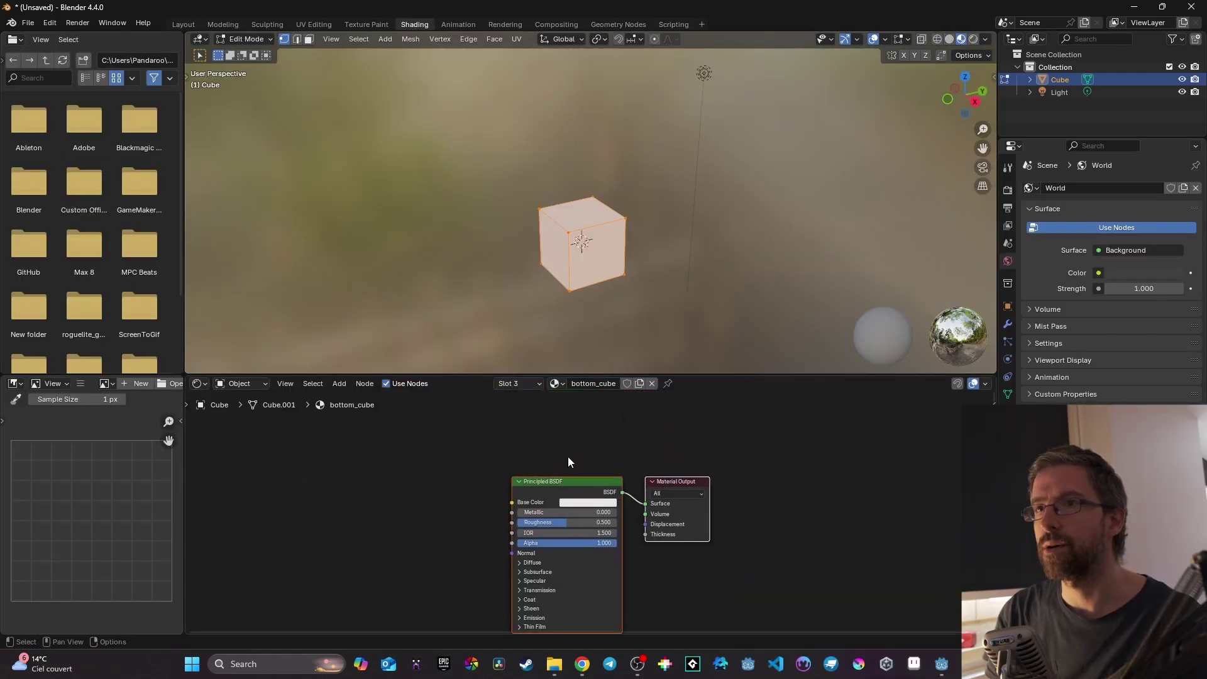
pyautogui.click(530, 387)
pyautogui.click(495, 412)
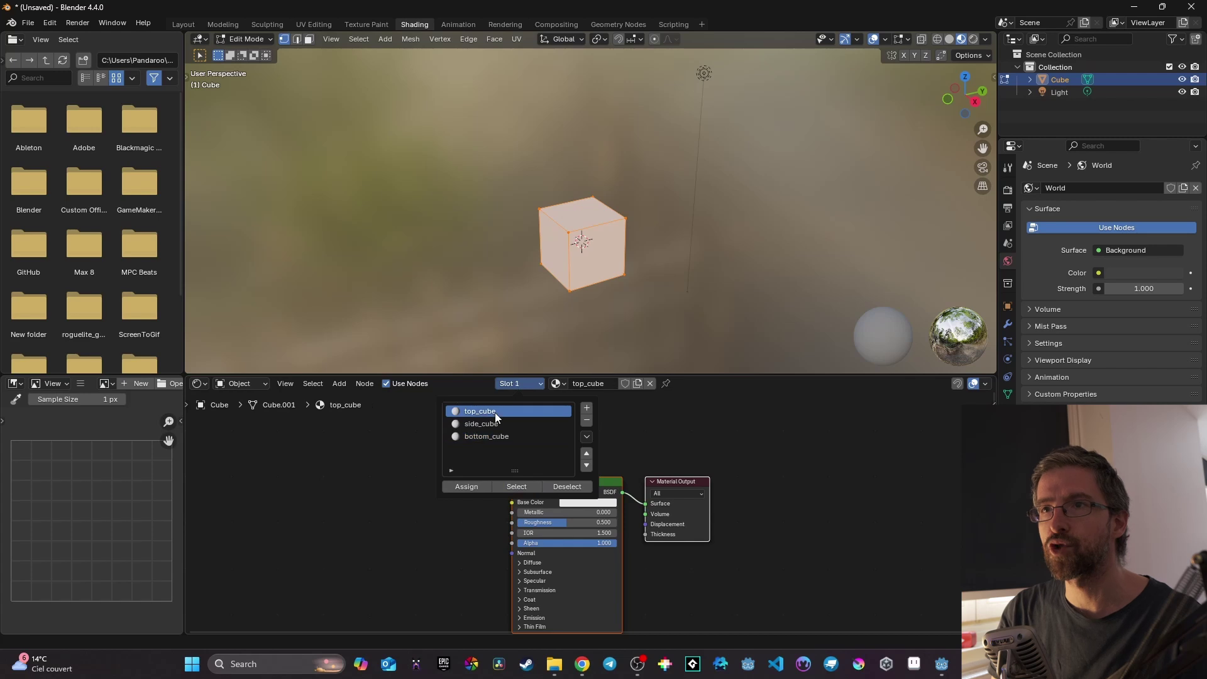
pyautogui.moveTo(635, 470); pyautogui.dragTo(606, 434, button='middle')
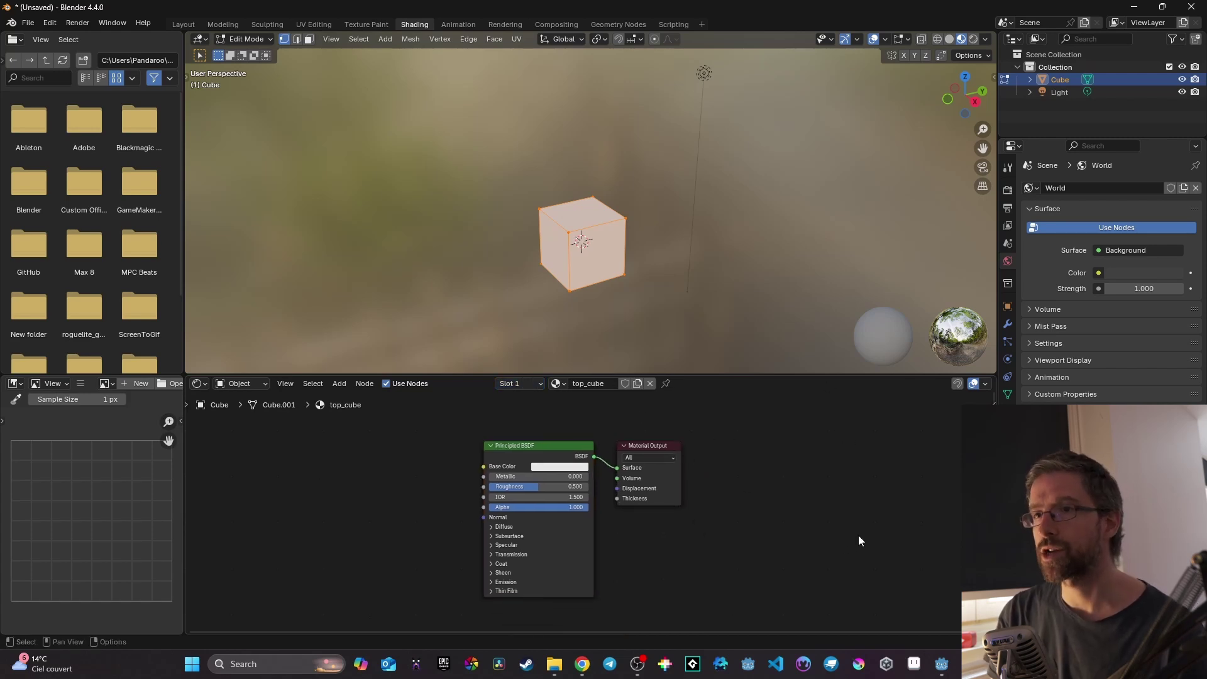
# Add blender_pixel_texture_test1.png from the 3d_material folder to the top_cube nodes, placing it beside the Principled BSDF.
pyautogui.click(554, 663)
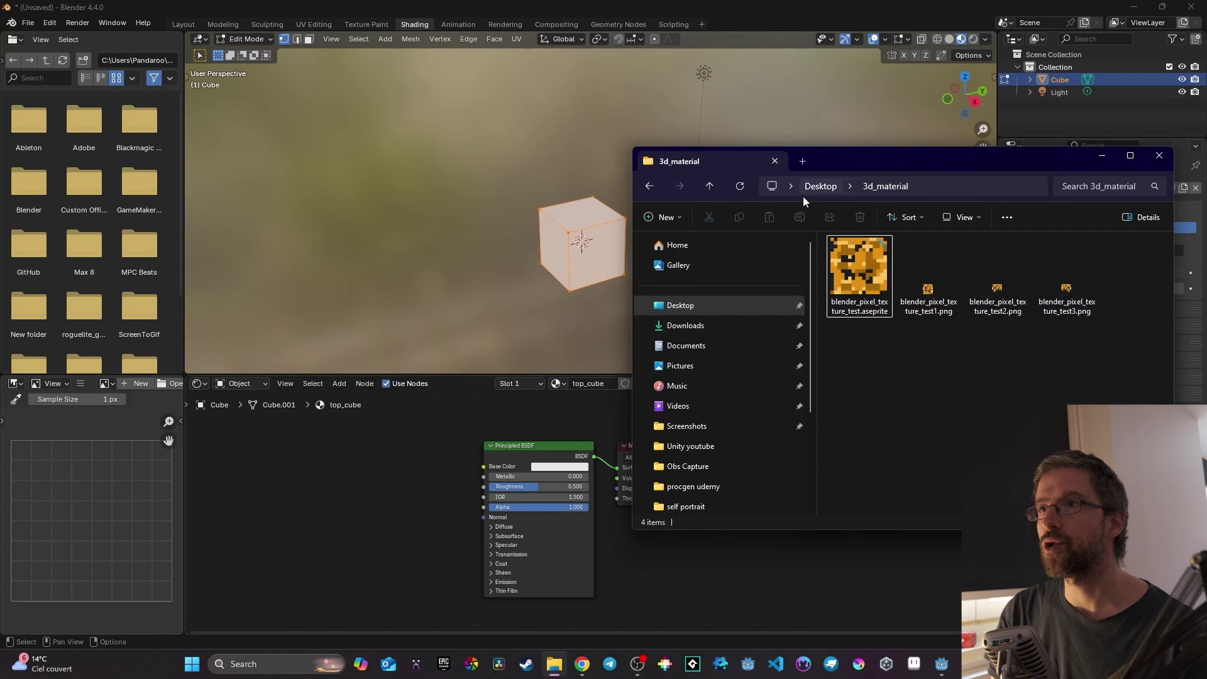
pyautogui.click(943, 311)
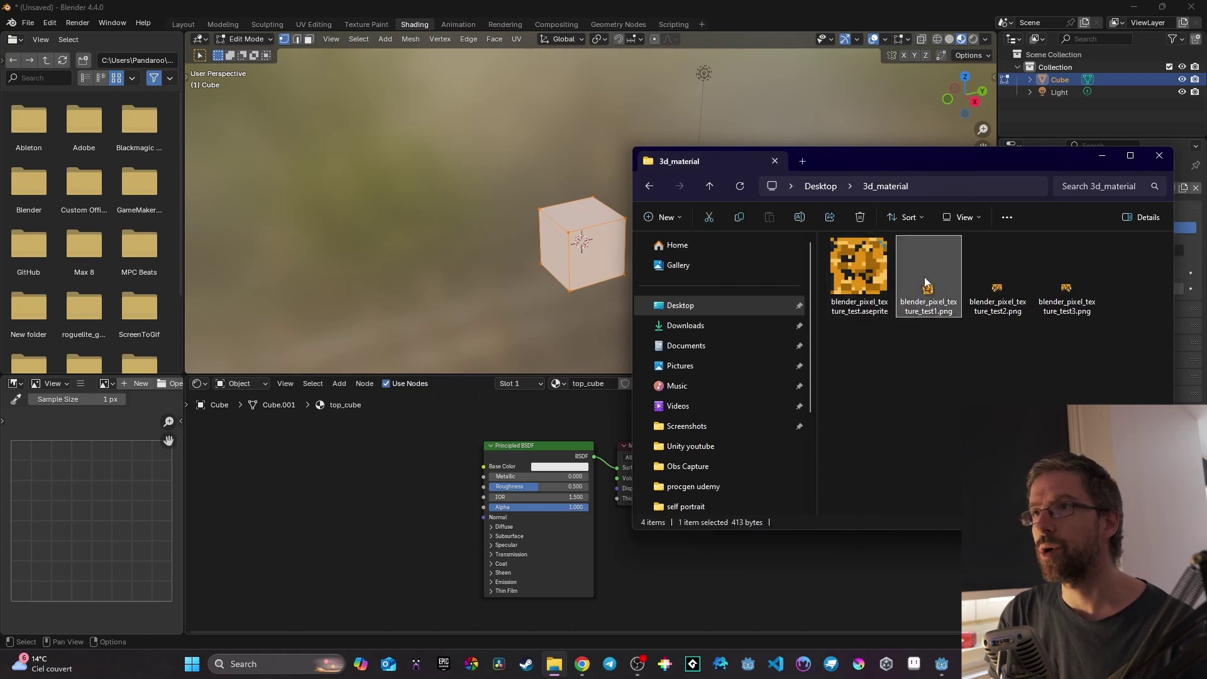
pyautogui.moveTo(924, 281); pyautogui.dragTo(414, 500)
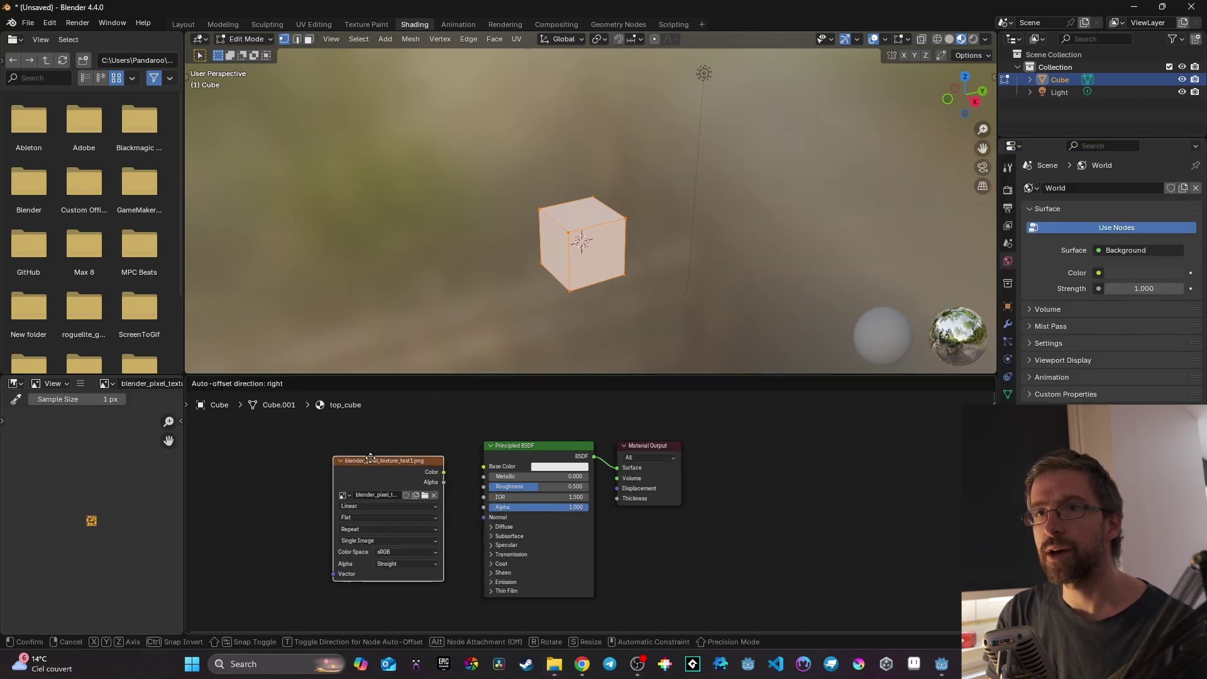
pyautogui.click(371, 458)
pyautogui.scroll(1, 405, 498)
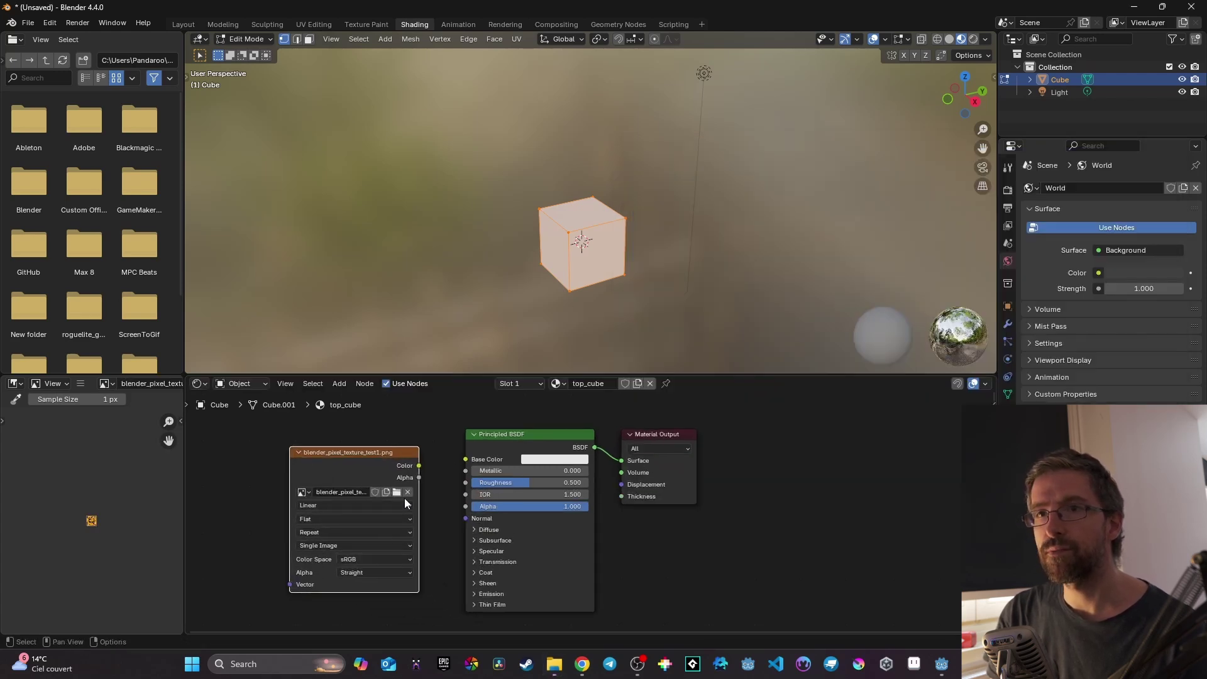
# Set the image texture's interpolation to Closest and connect its Color output to the Principled BSDF's Base Color.
pyautogui.click(355, 504)
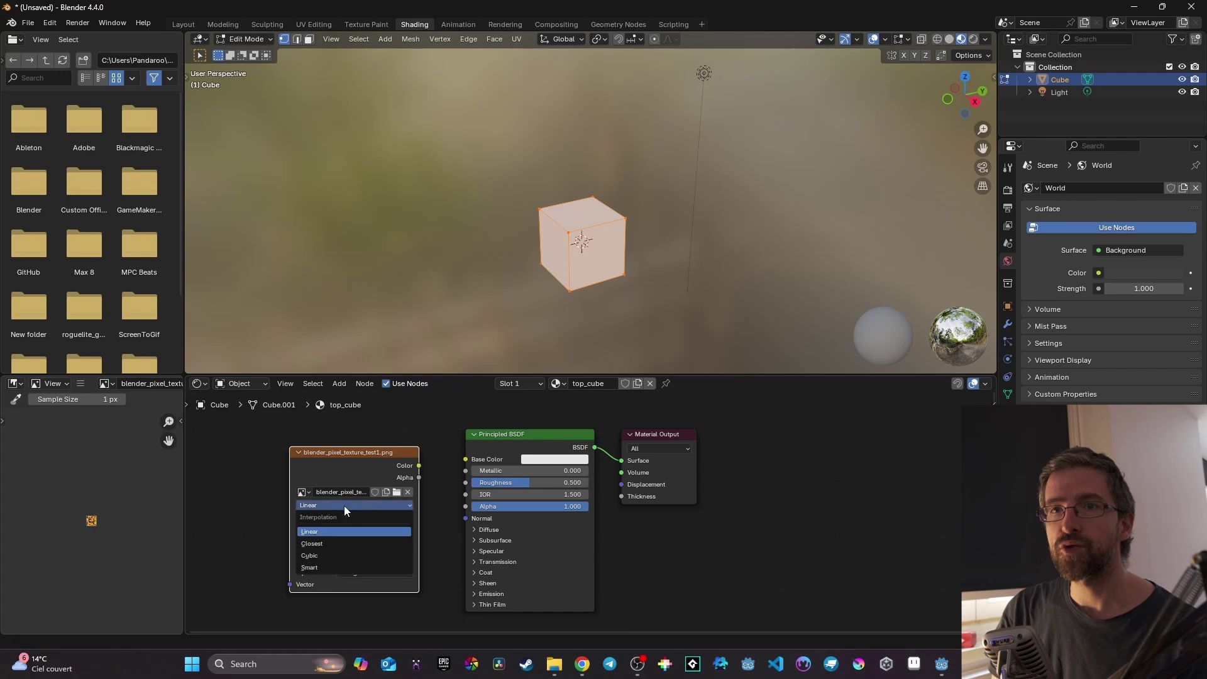
pyautogui.click(345, 545)
pyautogui.moveTo(362, 463); pyautogui.dragTo(465, 459)
# Select only the cube's top face in face select mode and assign the top_cube material to it.
pyautogui.scroll(2, 547, 259)
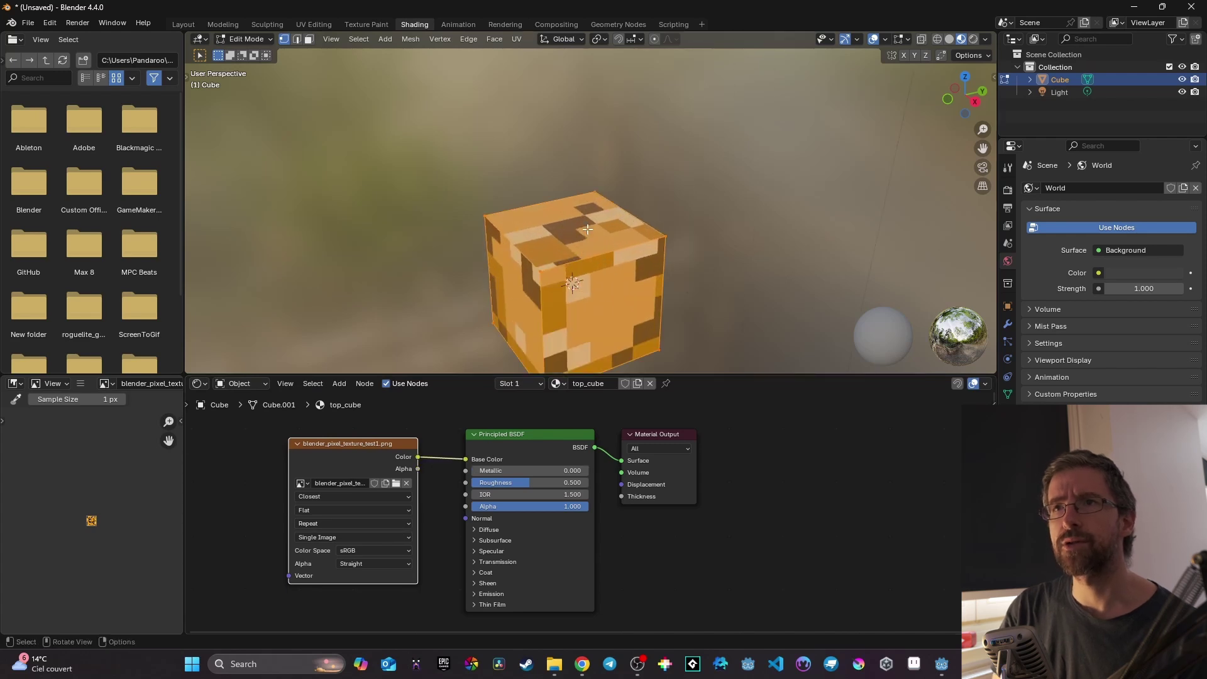
pyautogui.moveTo(596, 328); pyautogui.dragTo(611, 321, button='middle')
pyautogui.scroll(-2, 725, 304)
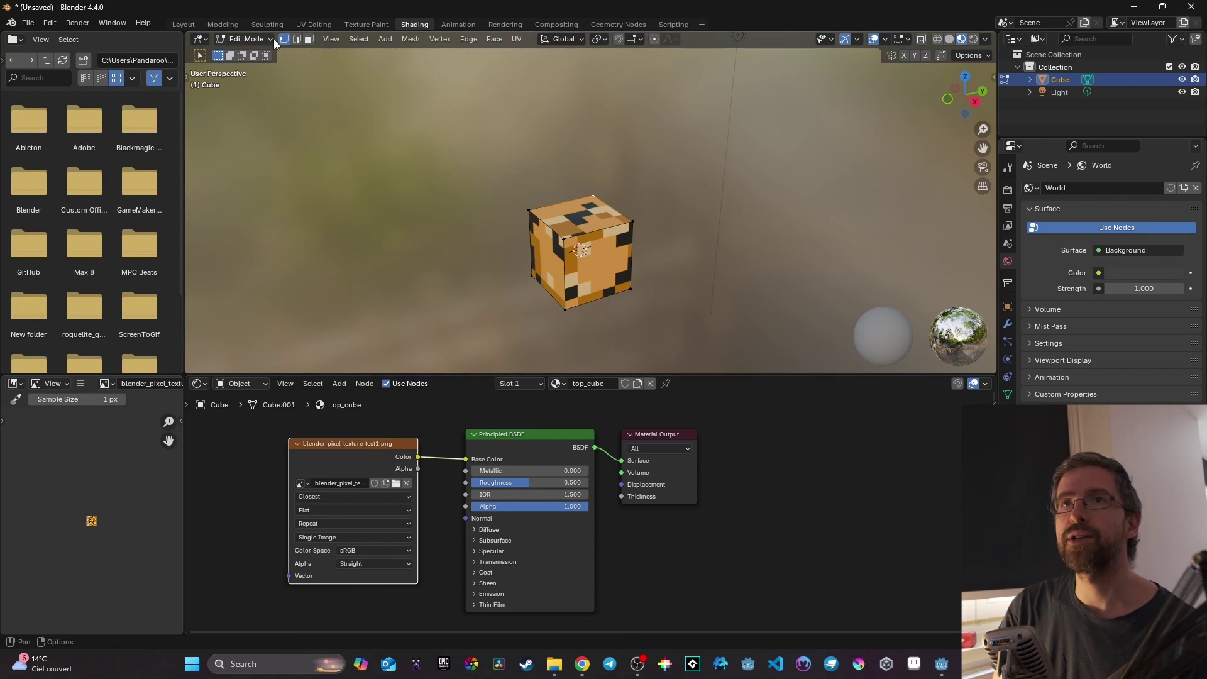
pyautogui.click(308, 39)
pyautogui.click(569, 227)
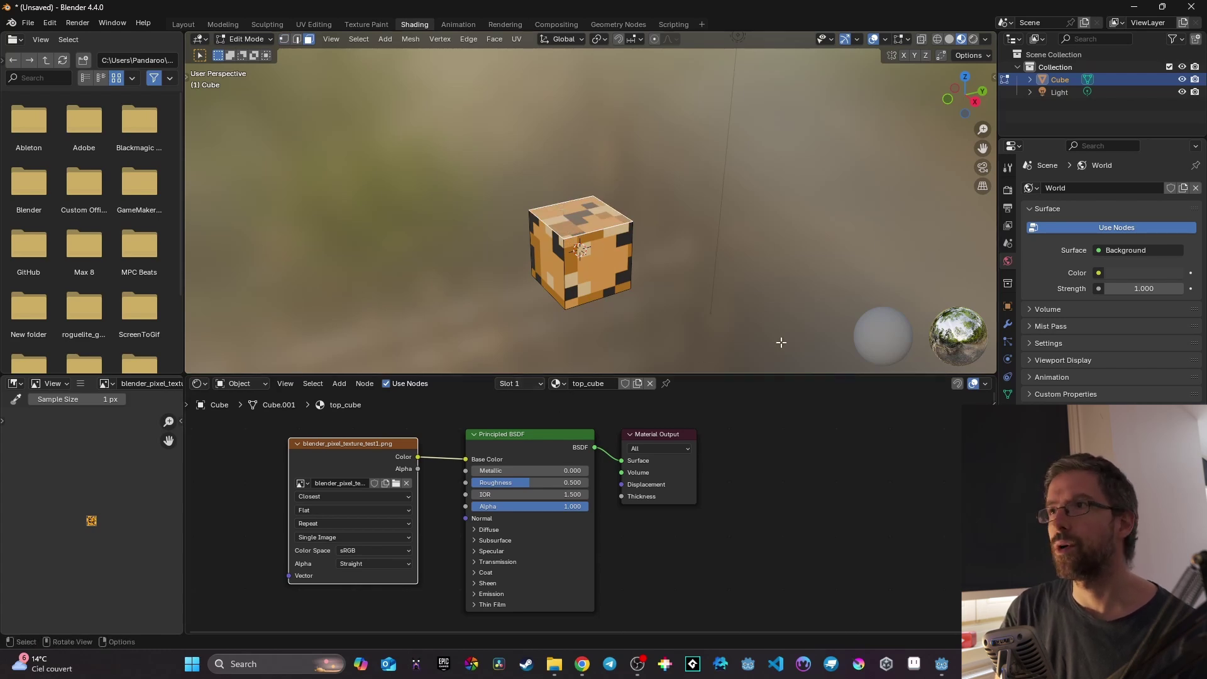
pyautogui.click(1007, 411)
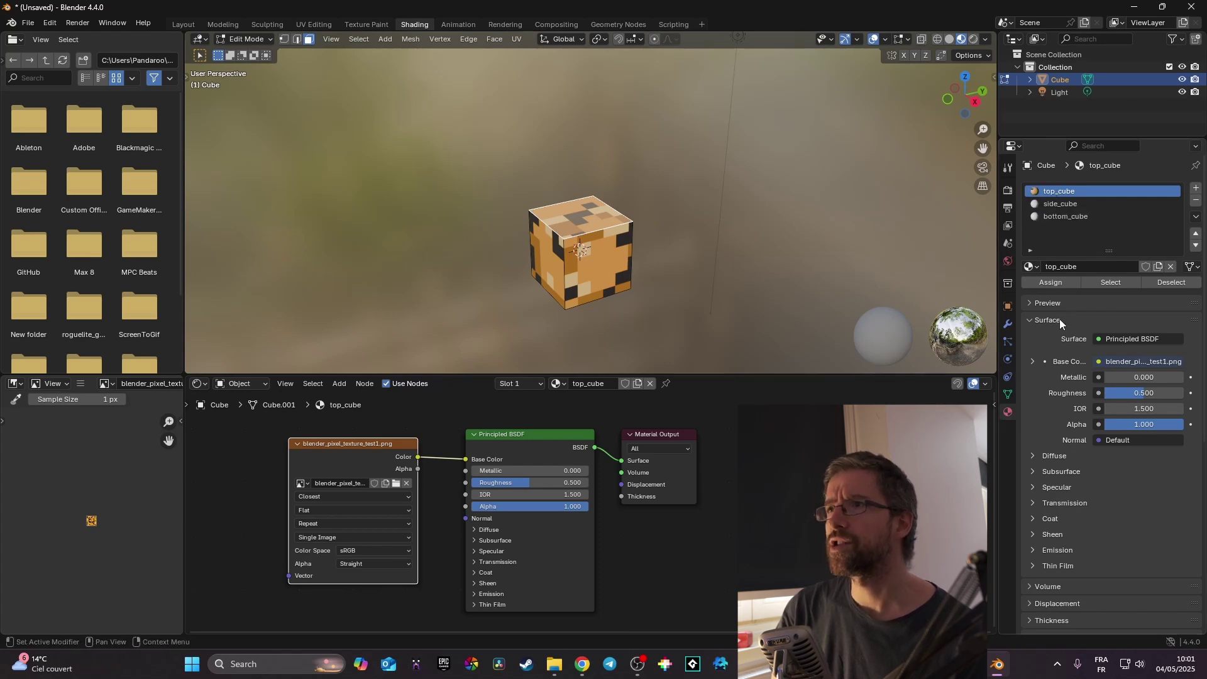
pyautogui.click(1047, 284)
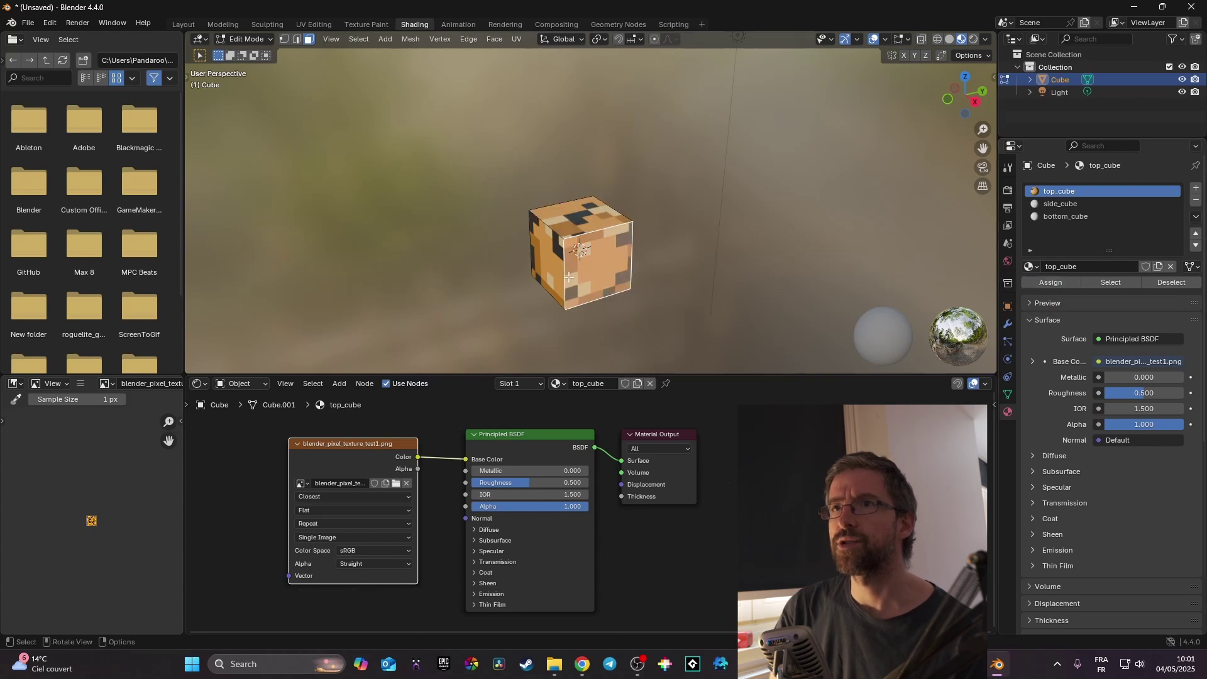
# Select all four side faces of the cube together, leaving out the top and bottom faces.
pyautogui.moveTo(603, 283); pyautogui.dragTo(579, 269, button='middle')
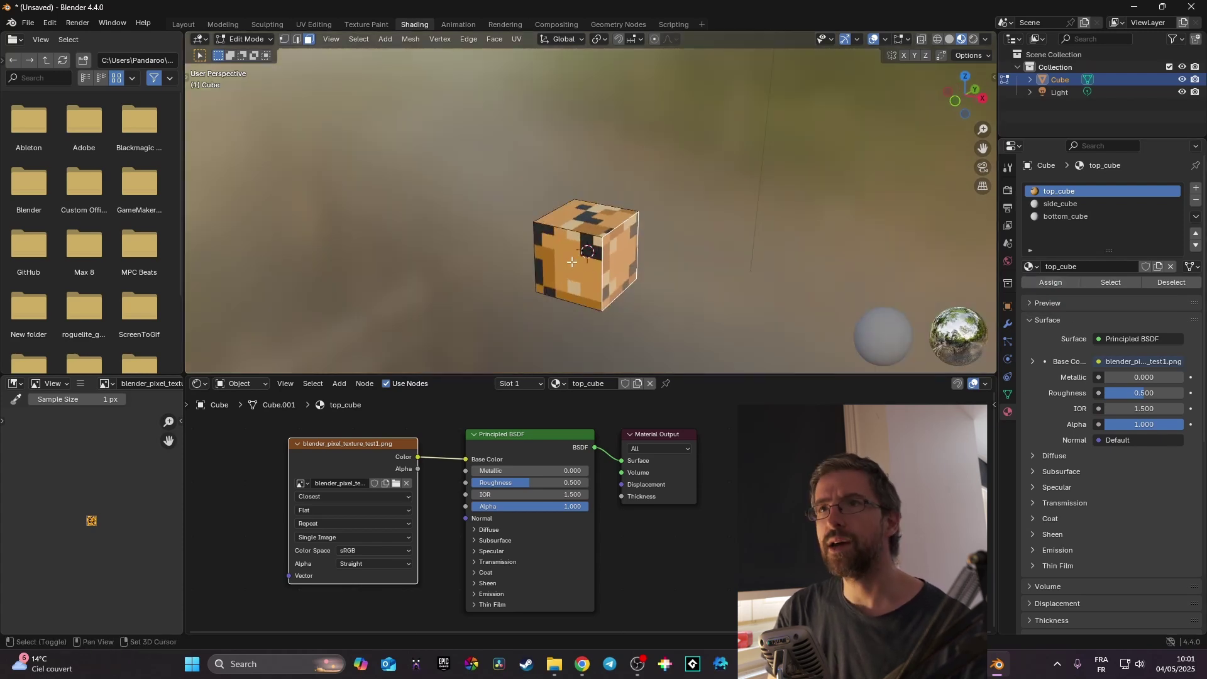
pyautogui.click(579, 269)
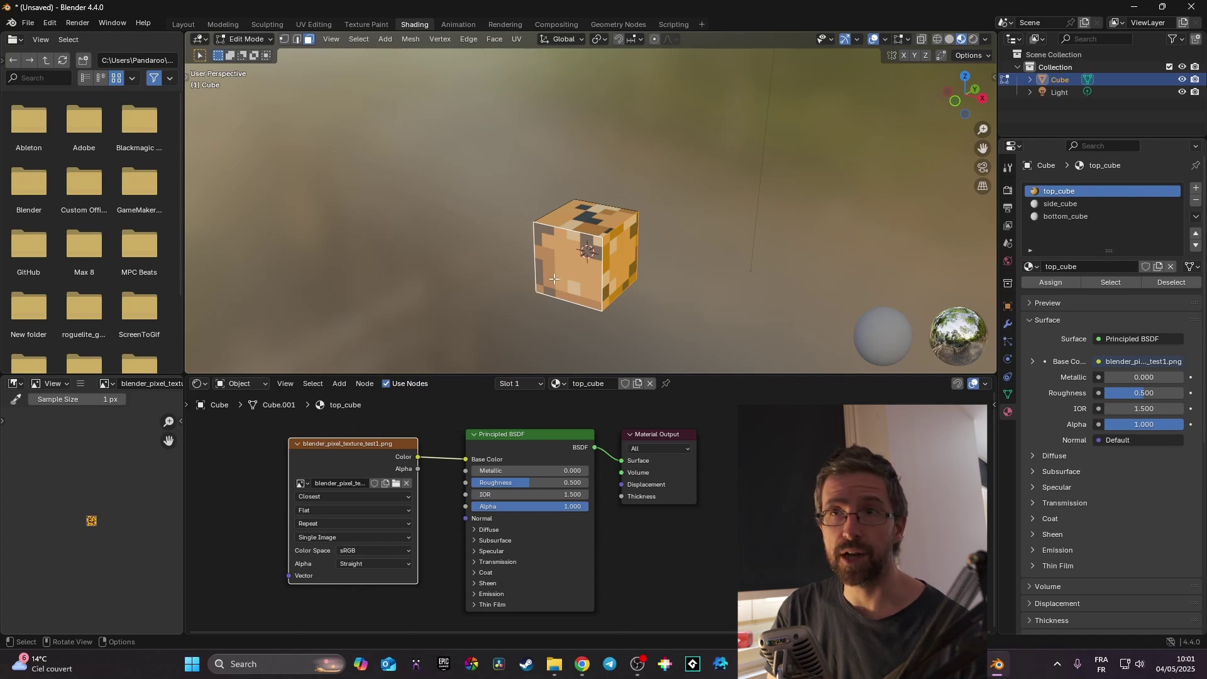
pyautogui.moveTo(554, 279); pyautogui.dragTo(606, 262, button='middle')
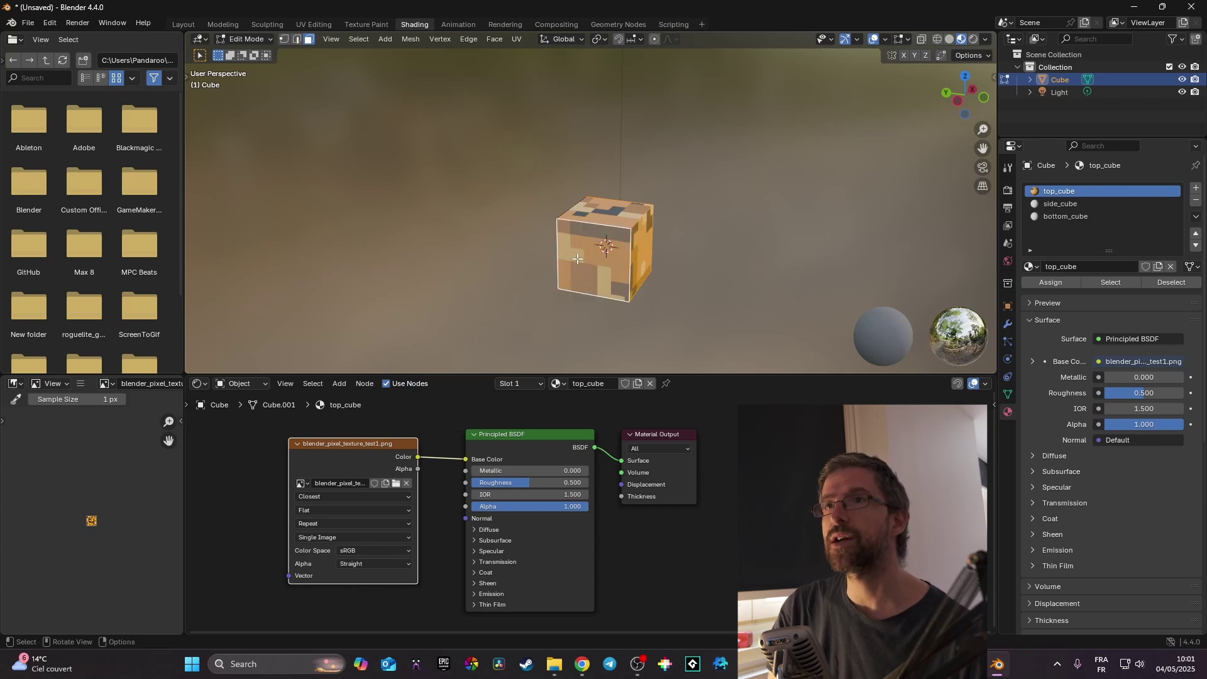
pyautogui.moveTo(578, 259); pyautogui.dragTo(641, 261, button='middle')
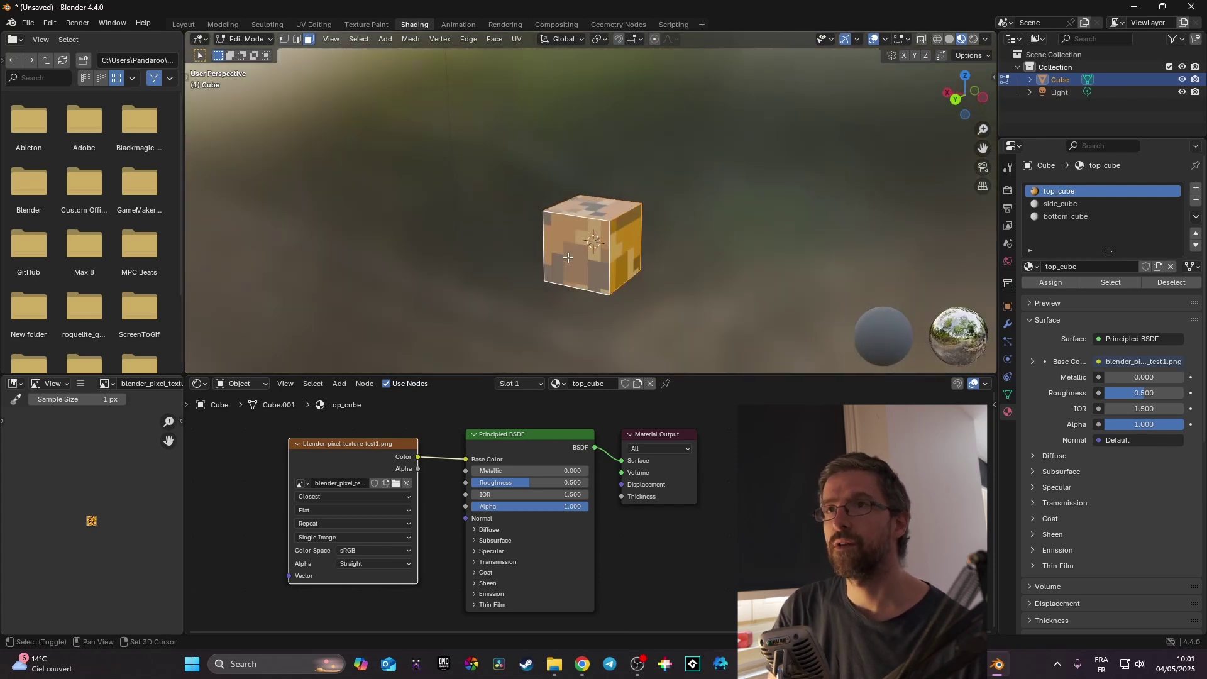
pyautogui.moveTo(568, 257); pyautogui.dragTo(508, 332, button='middle')
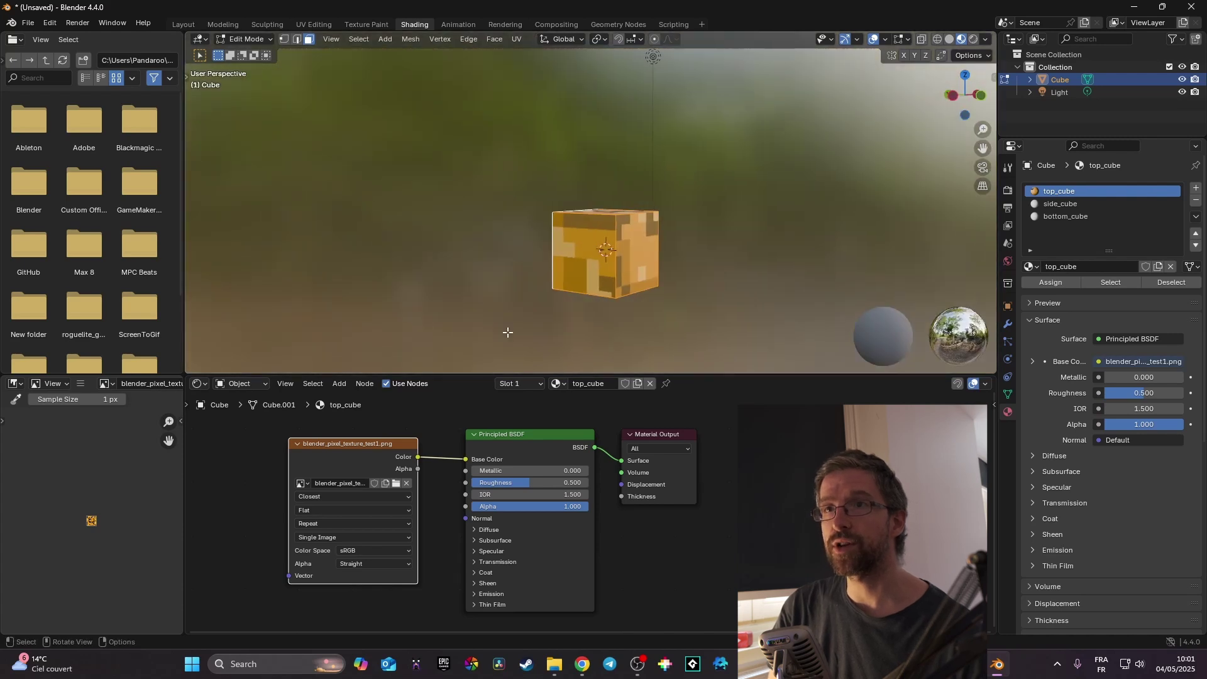
# Show the side_cube material's nodes and add blender_pixel_texture_test2.png from the 3d_material folder as an image texture.
pyautogui.click(526, 383)
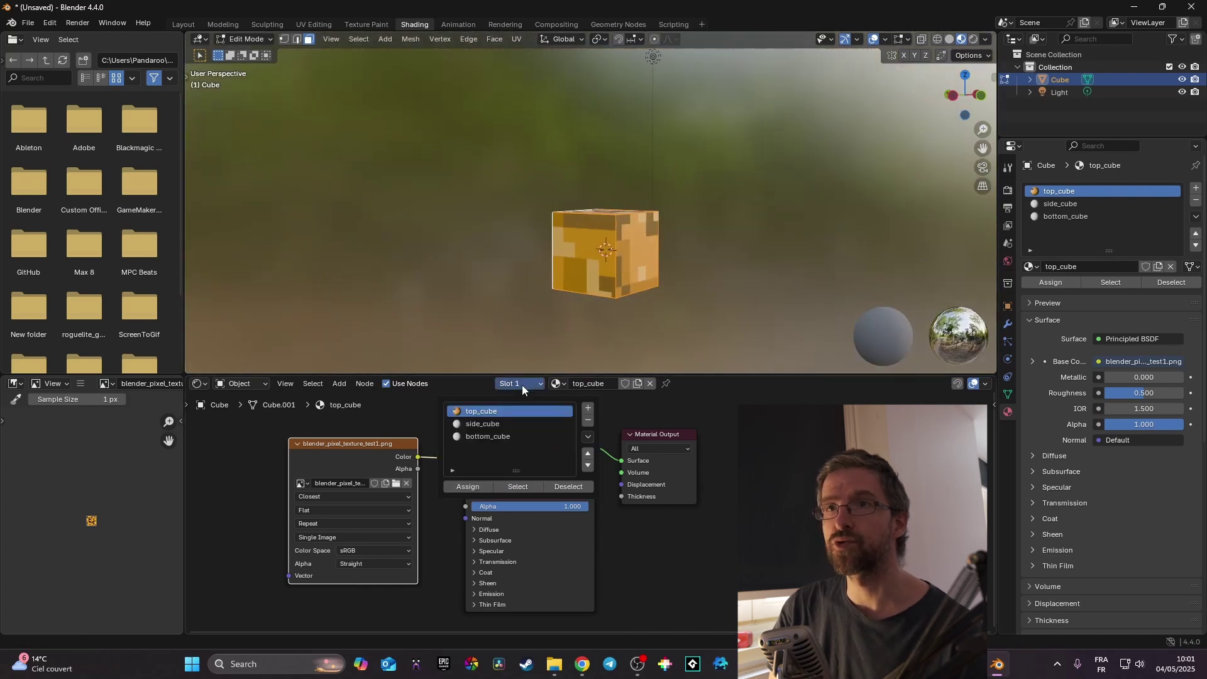
pyautogui.click(475, 424)
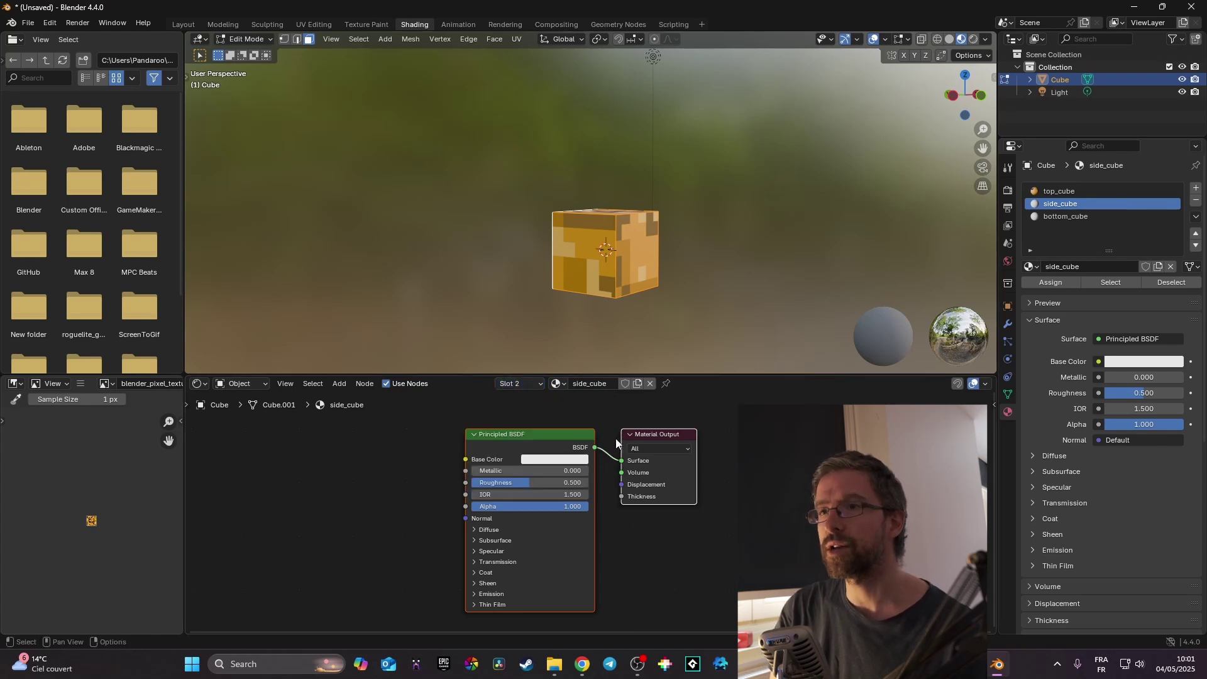
pyautogui.click(554, 664)
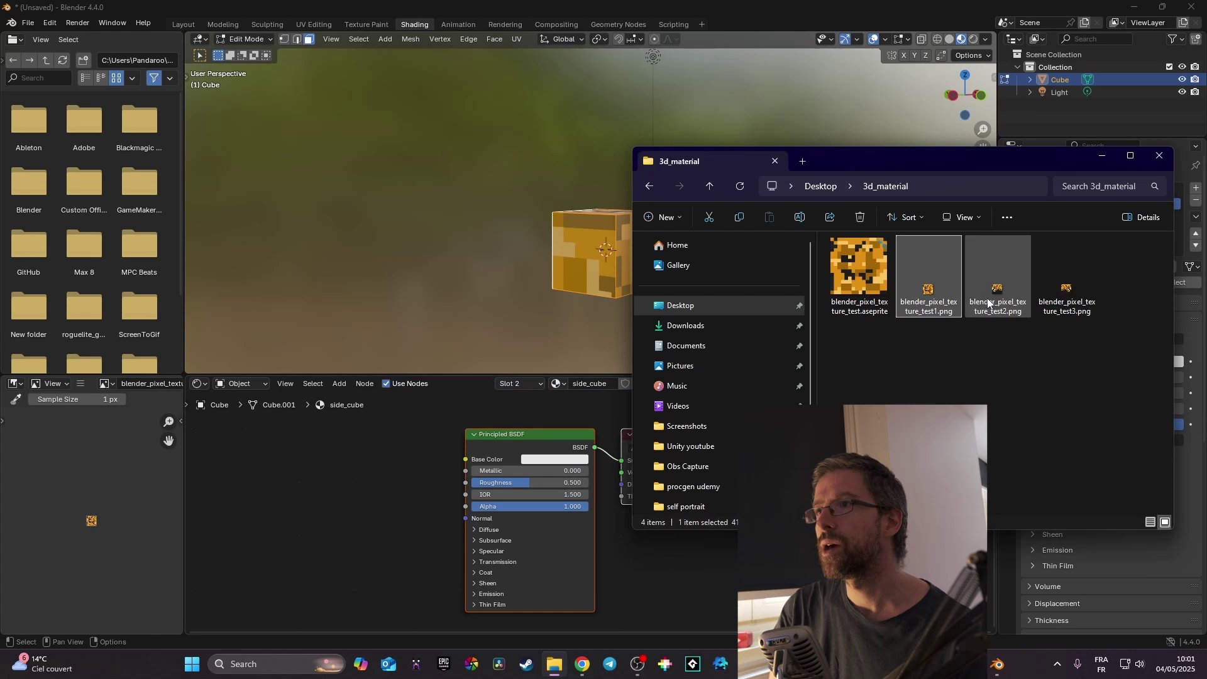
pyautogui.click(968, 307)
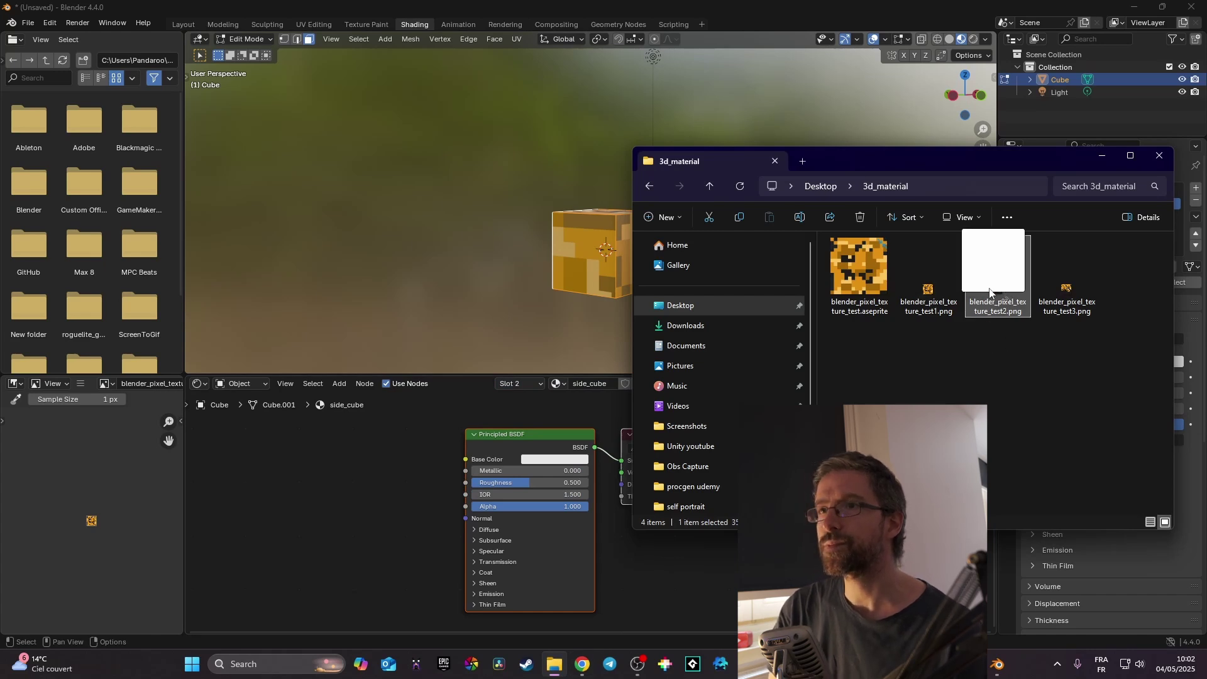
pyautogui.moveTo(997, 289); pyautogui.dragTo(299, 429)
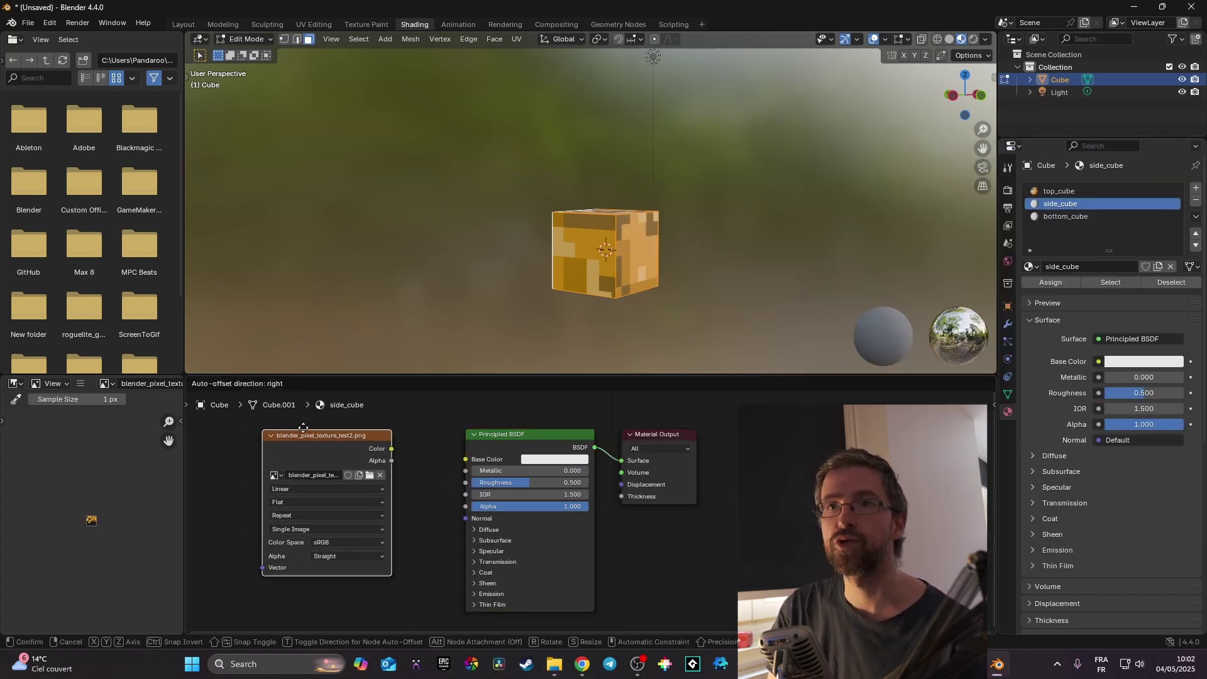
# Set the side_cube texture's interpolation to Closest and link its Color output to the Base Color.
pyautogui.click(307, 489)
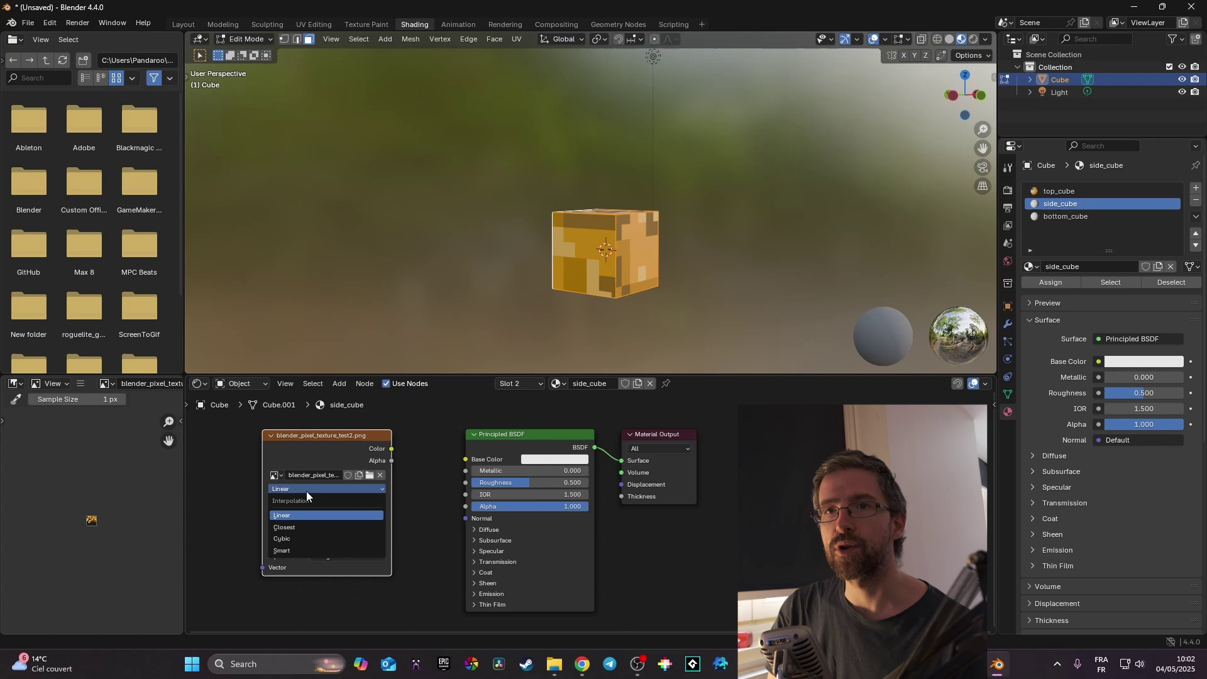
pyautogui.click(317, 528)
pyautogui.moveTo(391, 449); pyautogui.dragTo(466, 459)
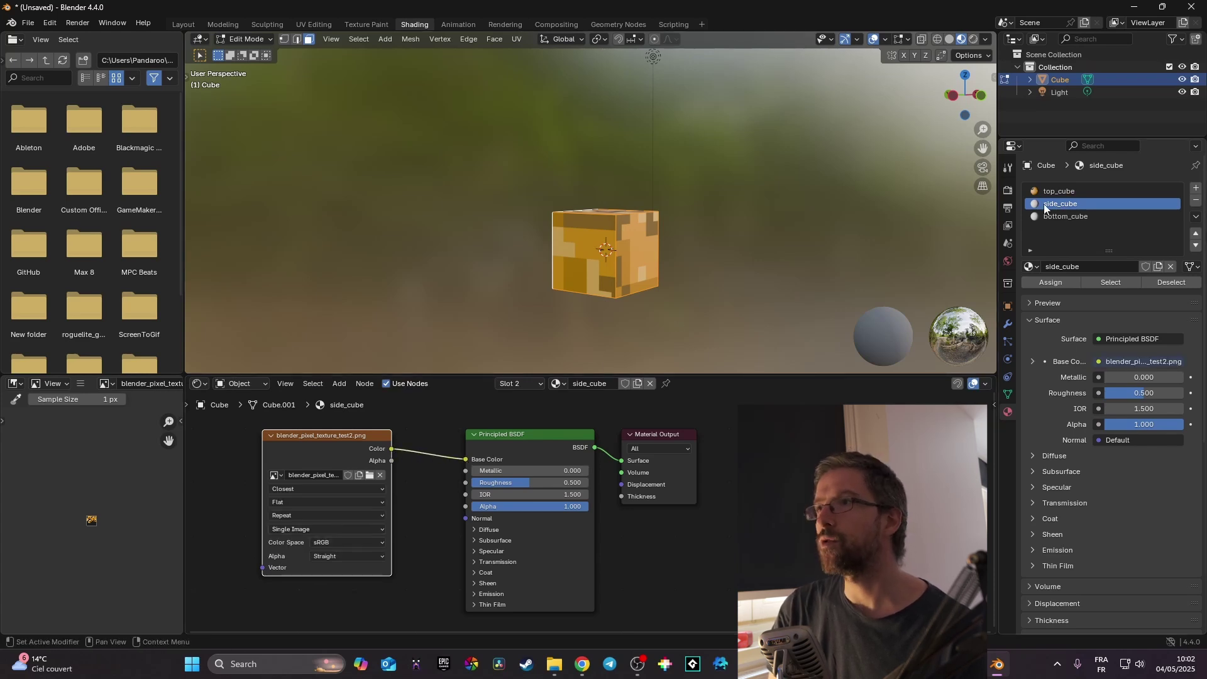
# Assign the side_cube material to the selected side faces and compare the cube with the tileset in Aseprite.
pyautogui.click(1058, 281)
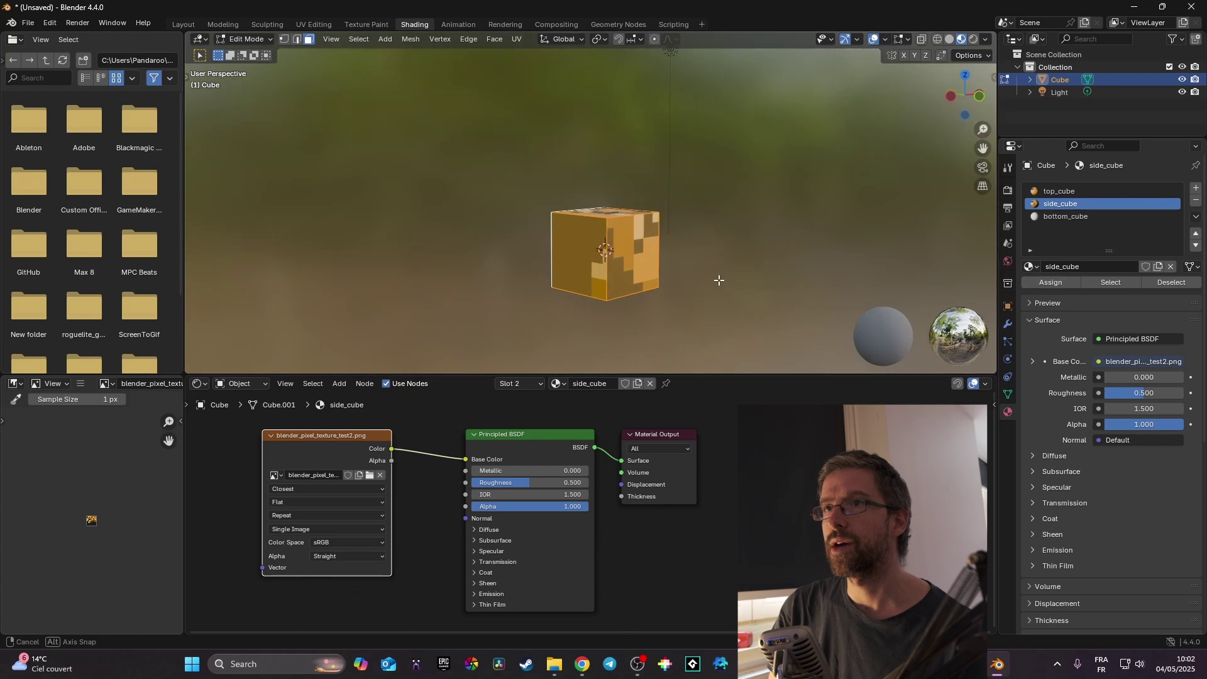
pyautogui.moveTo(719, 277); pyautogui.dragTo(490, 291, button='middle')
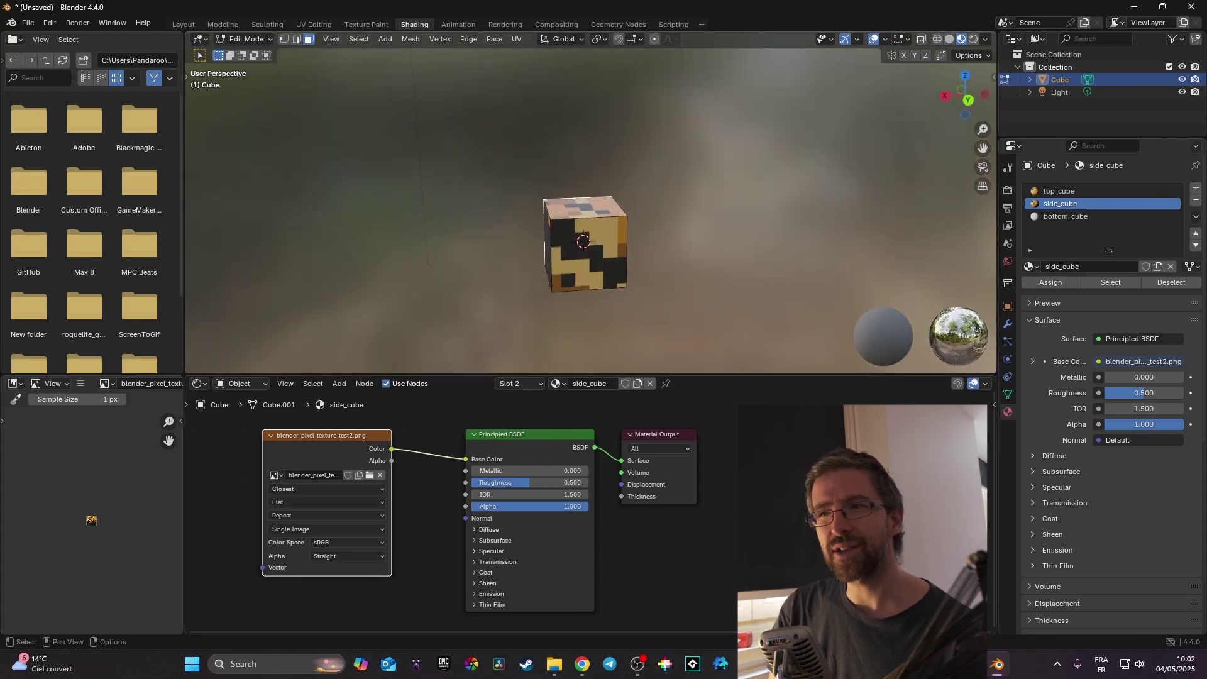
pyautogui.hotkey('alt', 'Tab')
pyautogui.scroll(4, 716, 405)
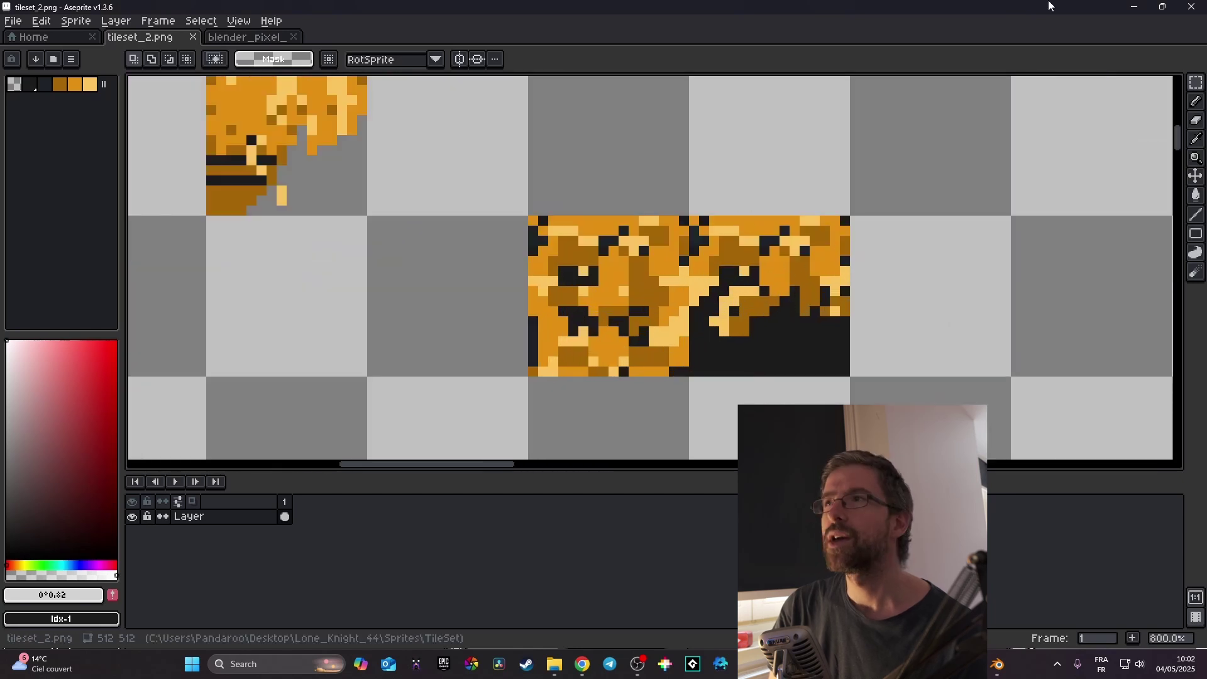
pyautogui.hotkey('alt', 'Tab')
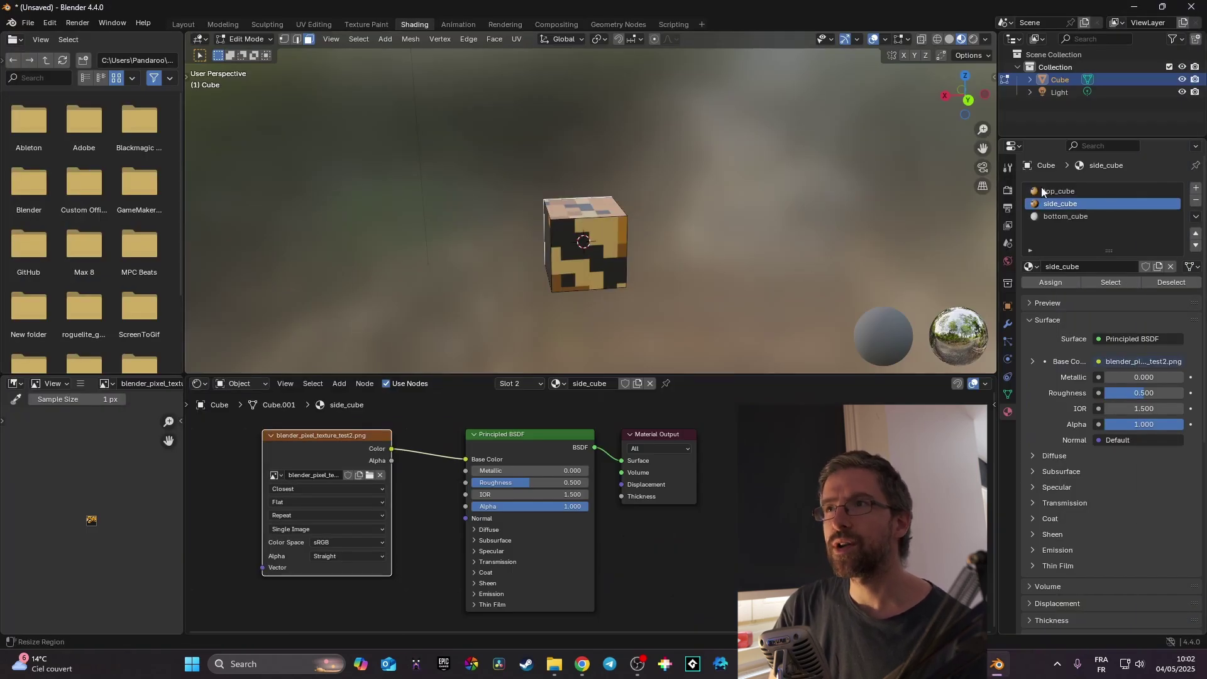
# Make bottom_cube the active material and bring the cube's dark side areas into closer view.
pyautogui.click(1069, 217)
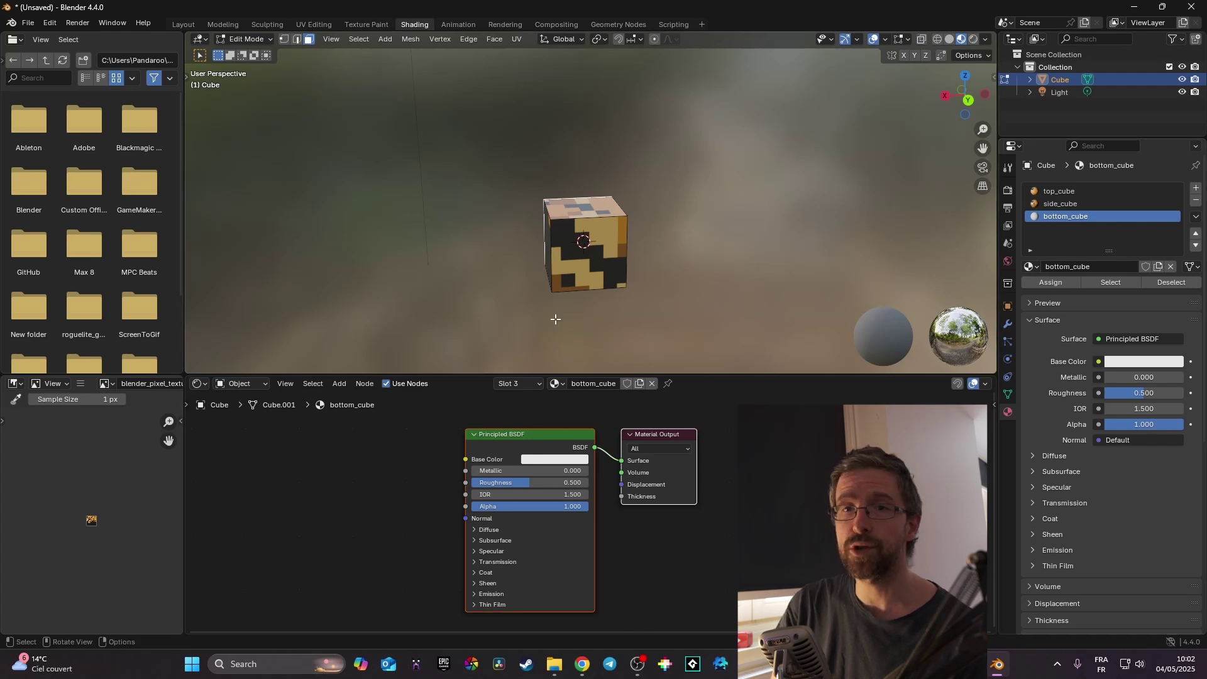
pyautogui.moveTo(539, 306); pyautogui.dragTo(528, 252, button='middle')
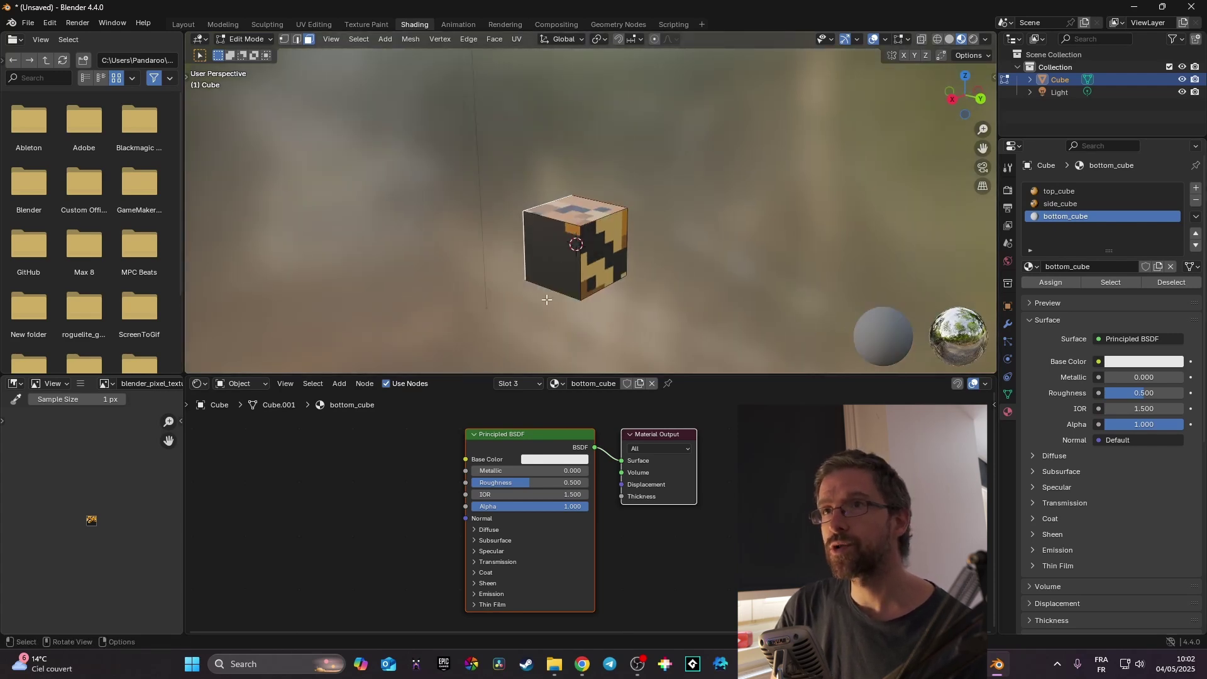
pyautogui.scroll(3, 547, 300)
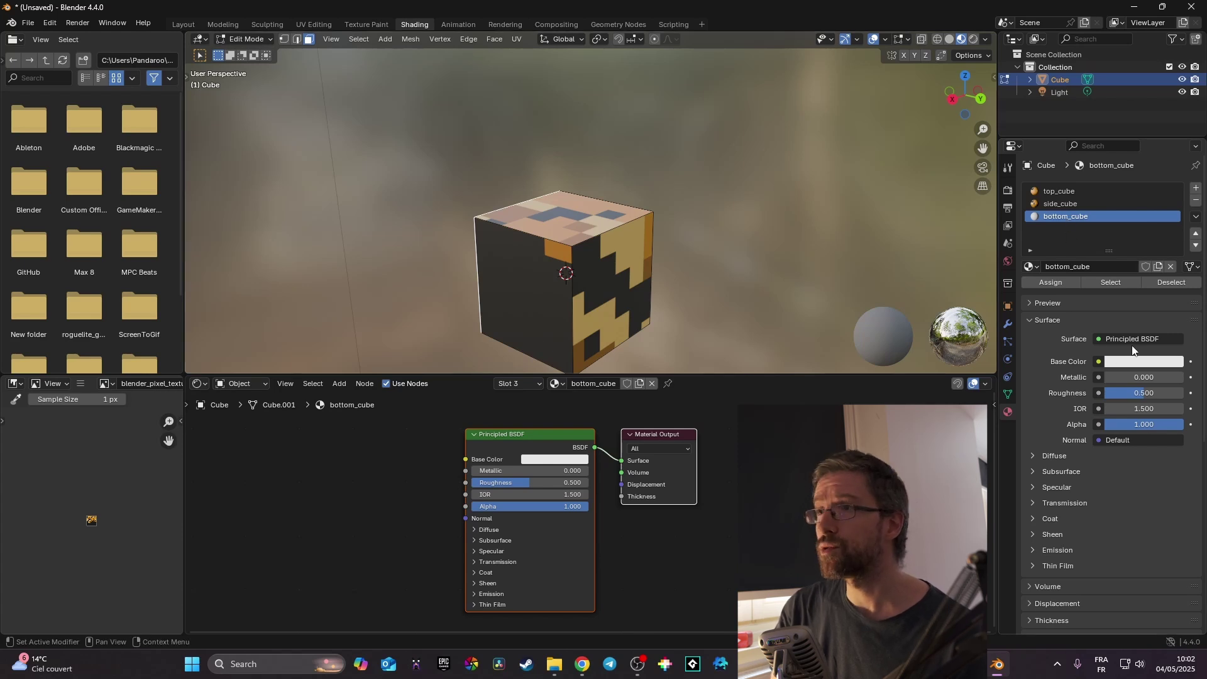
# Sample bottom_cube's base color from the dark area of the cube's side face with the eyedropper.
pyautogui.click(1129, 363)
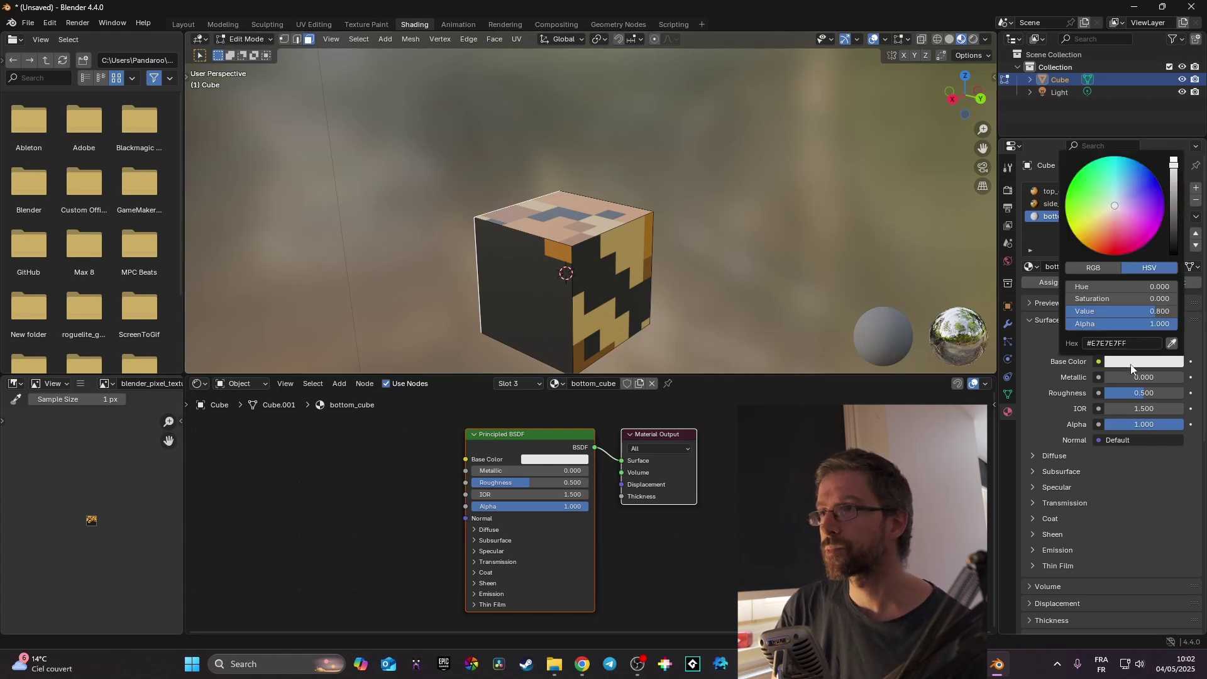
pyautogui.click(1133, 364)
pyautogui.click(1135, 365)
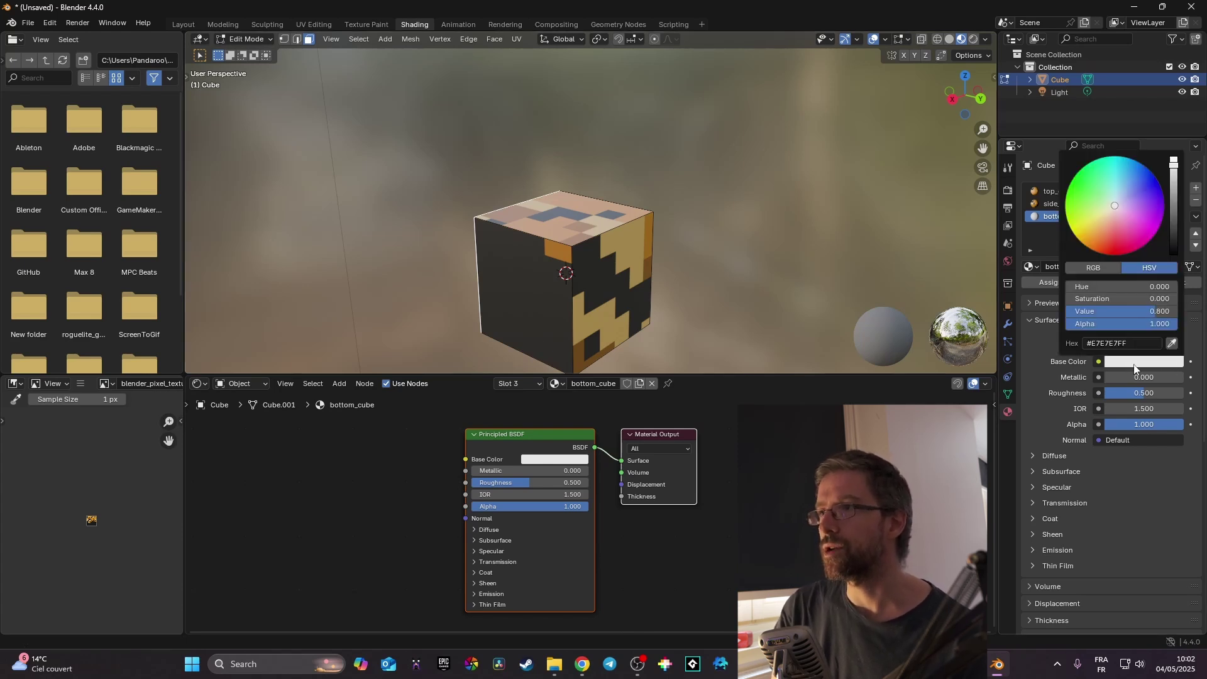
pyautogui.click(1172, 344)
pyautogui.click(554, 282)
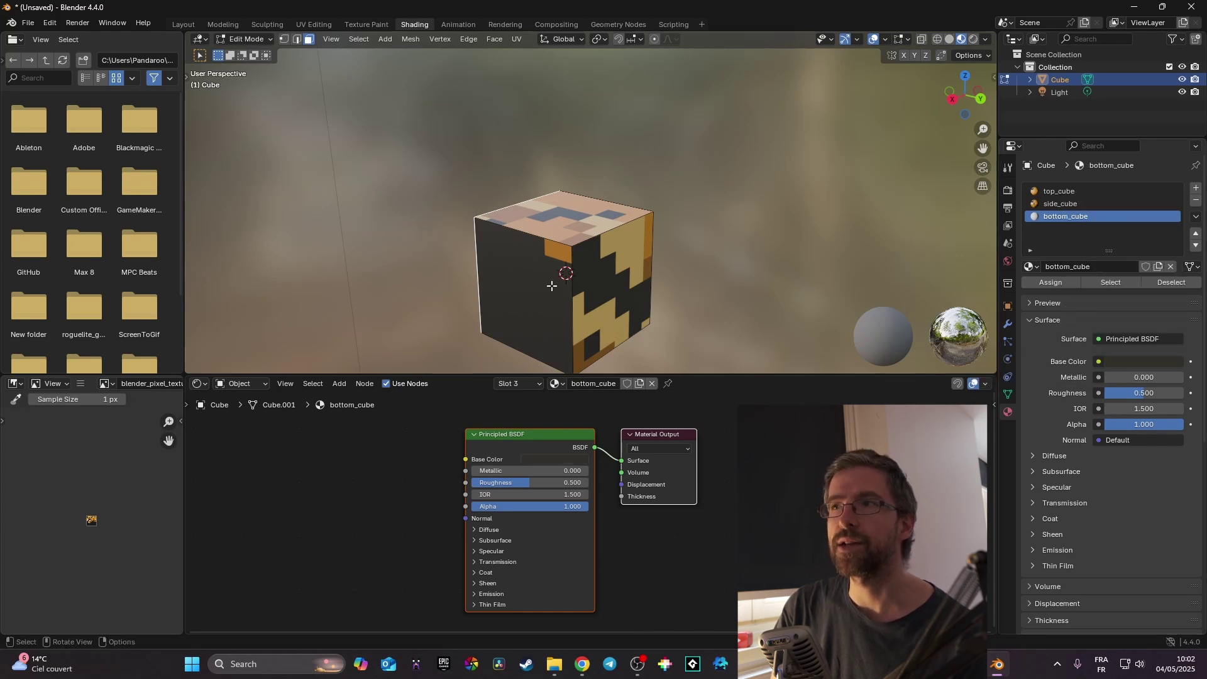
# Resample bottom_cube's base color from a dark patch on the adjacent side face with the black and yellow pattern.
pyautogui.moveTo(732, 313); pyautogui.dragTo(704, 312, button='middle')
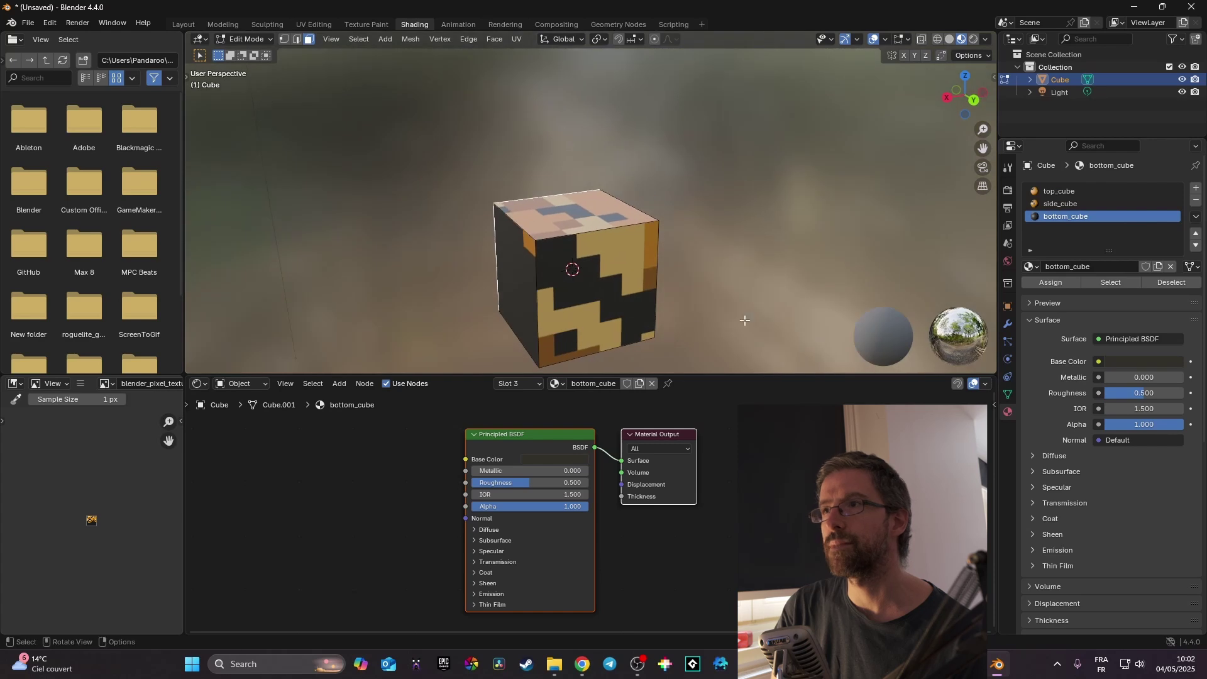
pyautogui.click(1153, 363)
pyautogui.click(1172, 344)
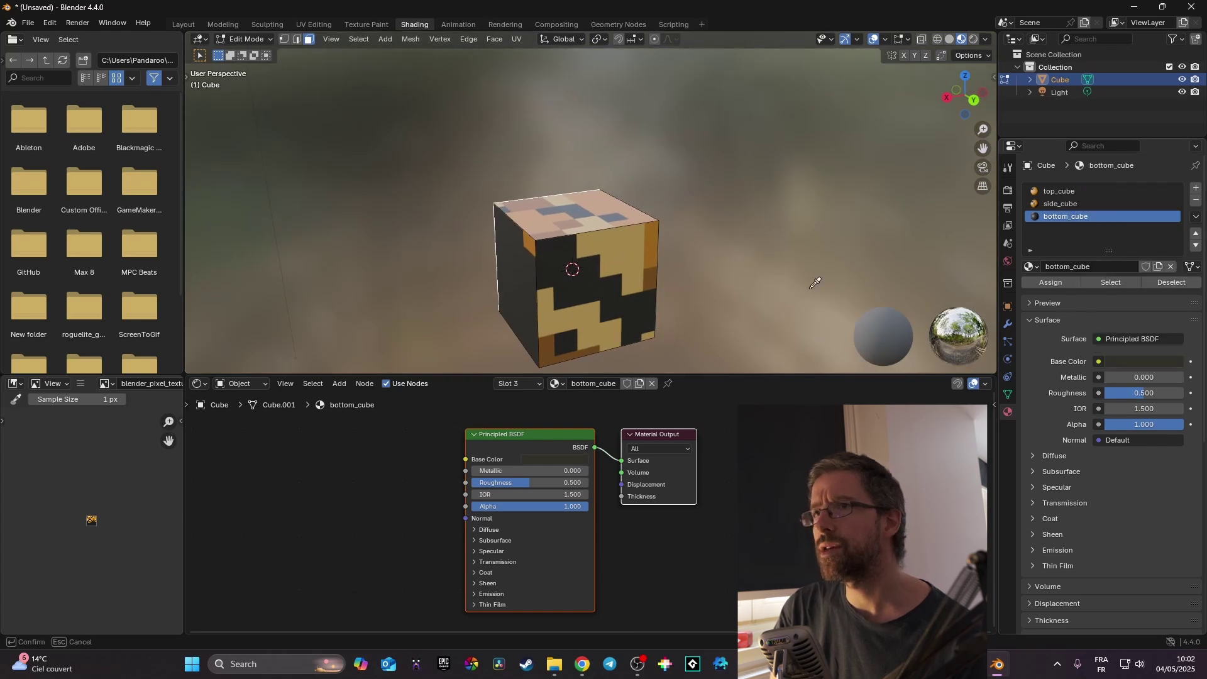
pyautogui.click(596, 275)
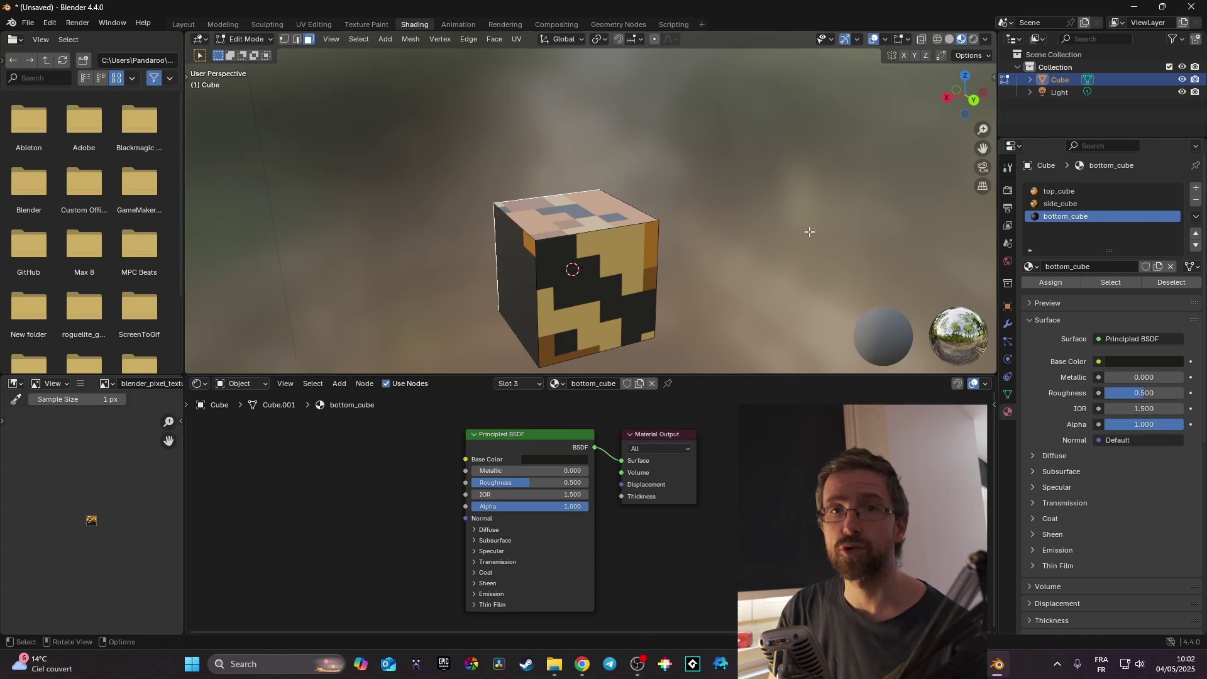
# Assign the bottom_cube material to the cube's underside face.
pyautogui.moveTo(716, 230); pyautogui.dragTo(565, 343, button='middle')
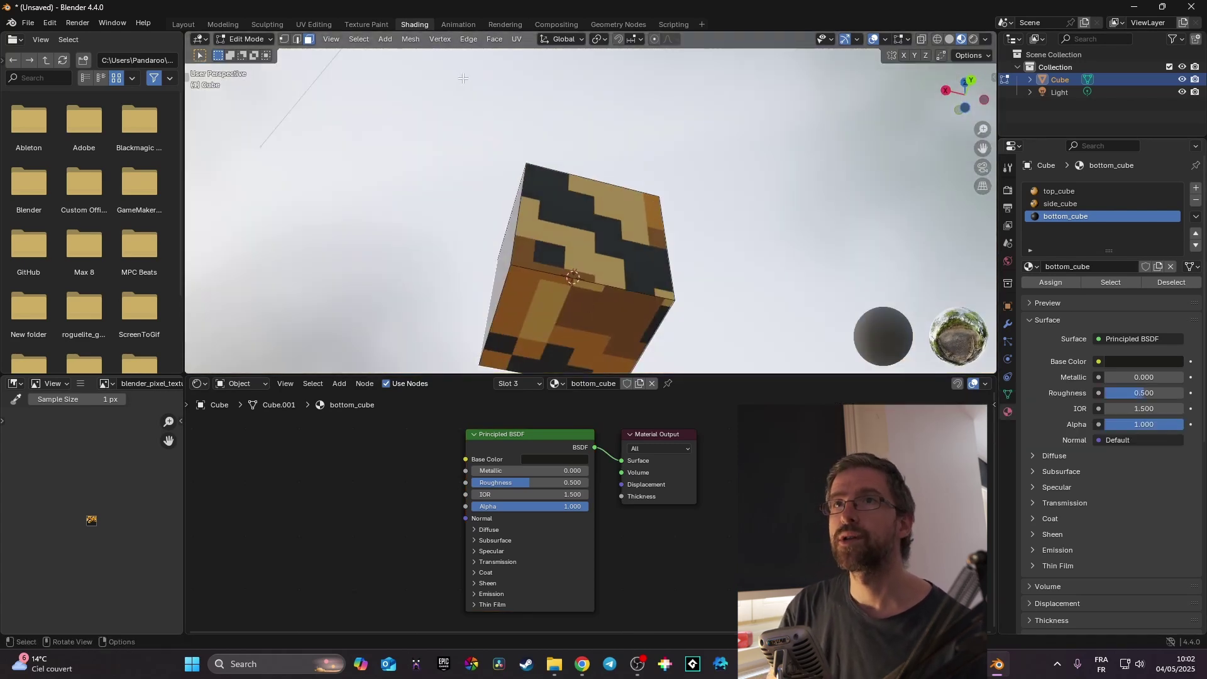
pyautogui.click(579, 330)
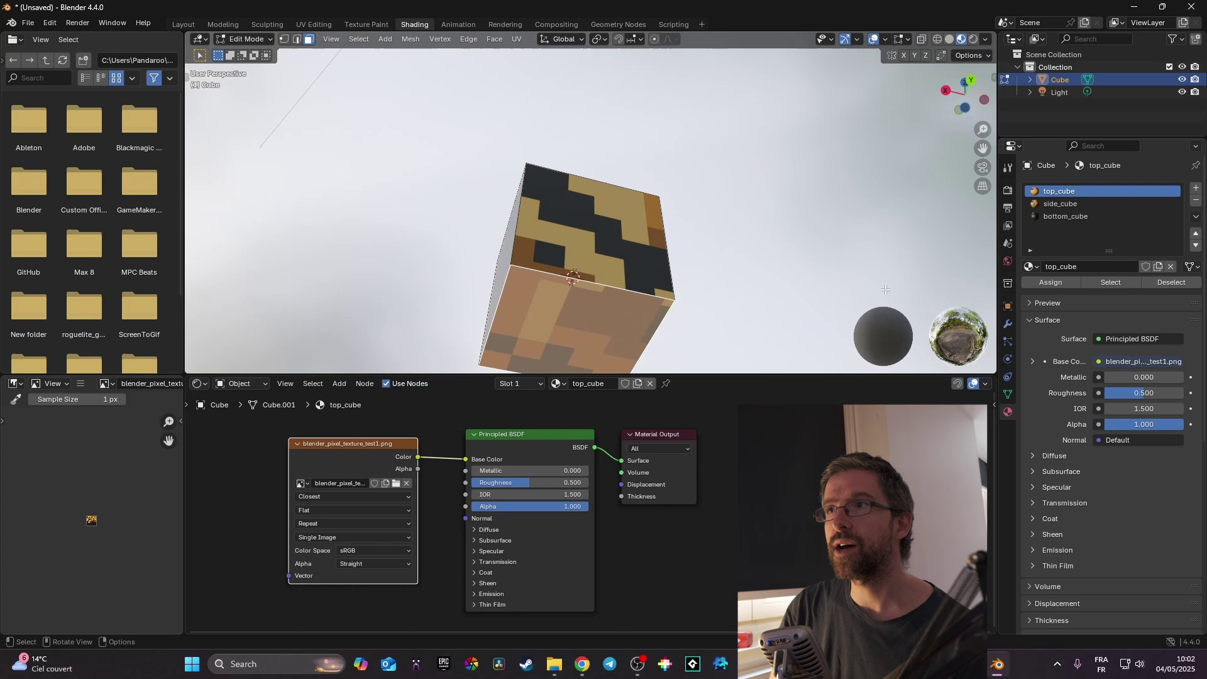
pyautogui.click(1068, 215)
pyautogui.click(1065, 283)
pyautogui.moveTo(628, 302); pyautogui.dragTo(685, 348, button='middle')
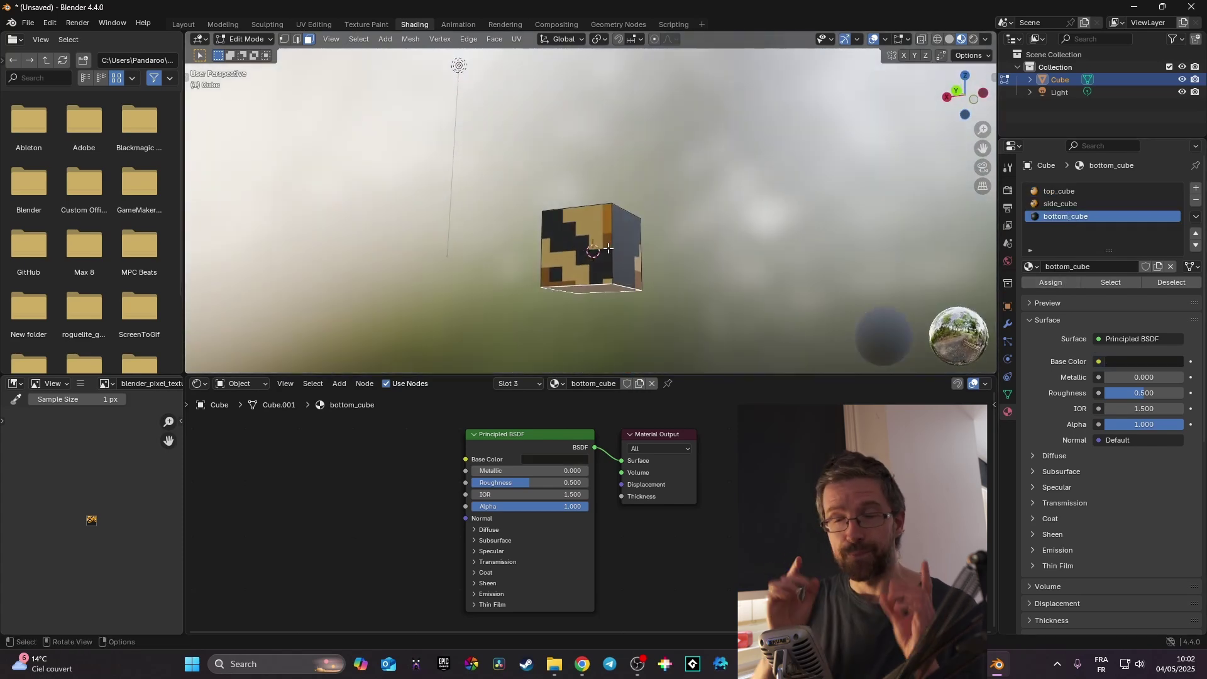
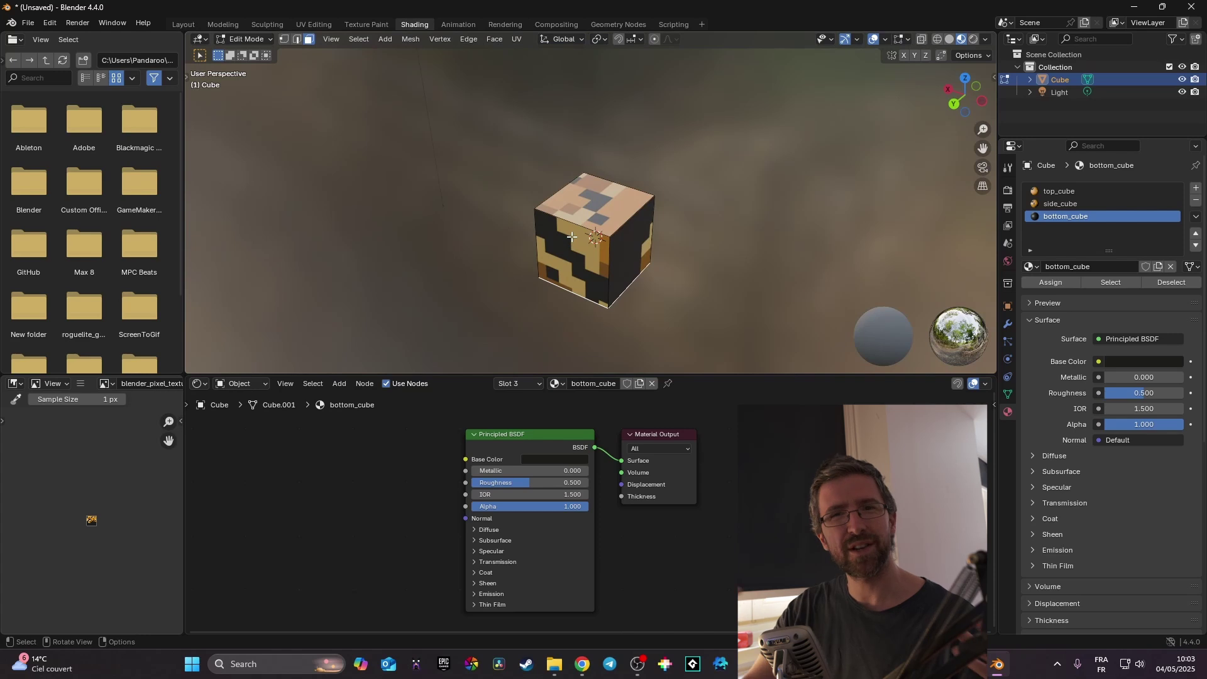
# In the UV Editing workspace, unwrap the cube's top face with Cube Projection so it covers the whole texture.
pyautogui.click(311, 25)
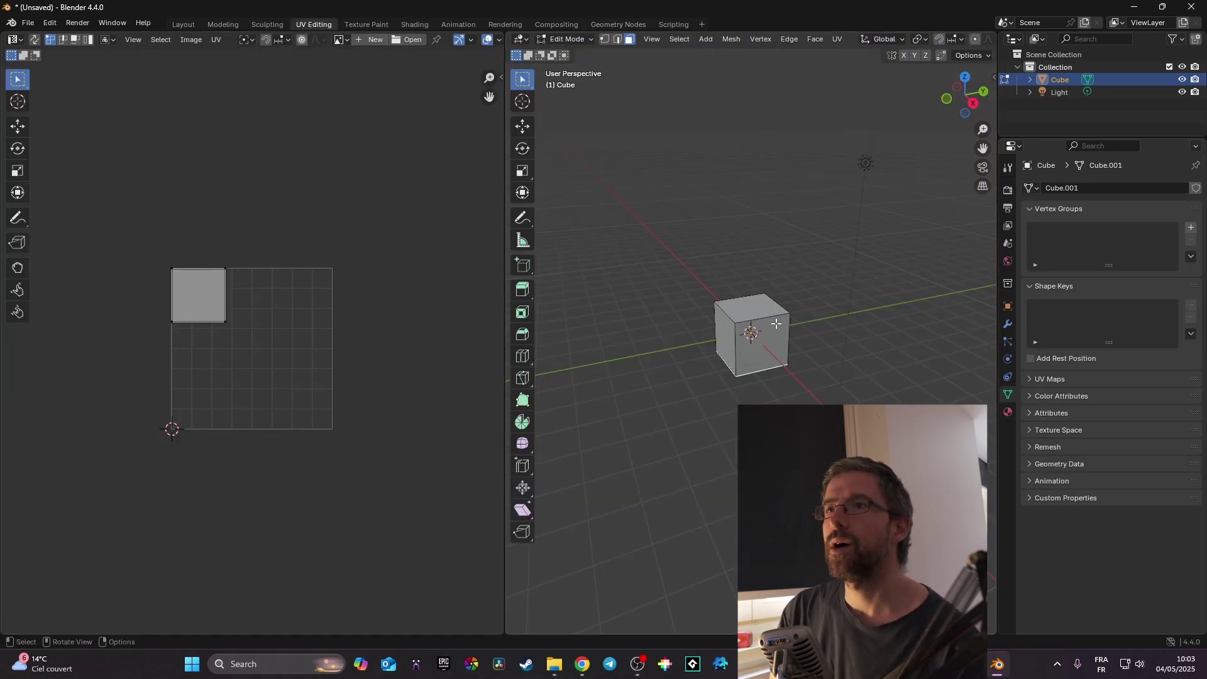
pyautogui.click(731, 311)
pyautogui.scroll(10, 261, 358)
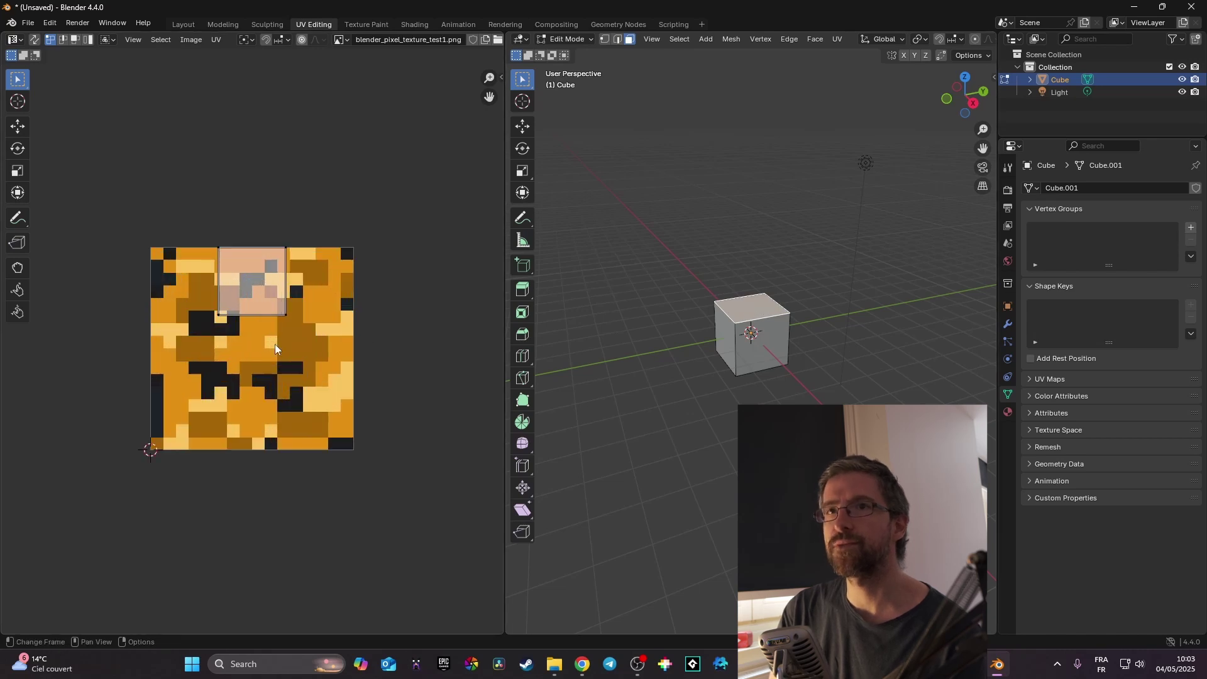
pyautogui.scroll(2, 274, 344)
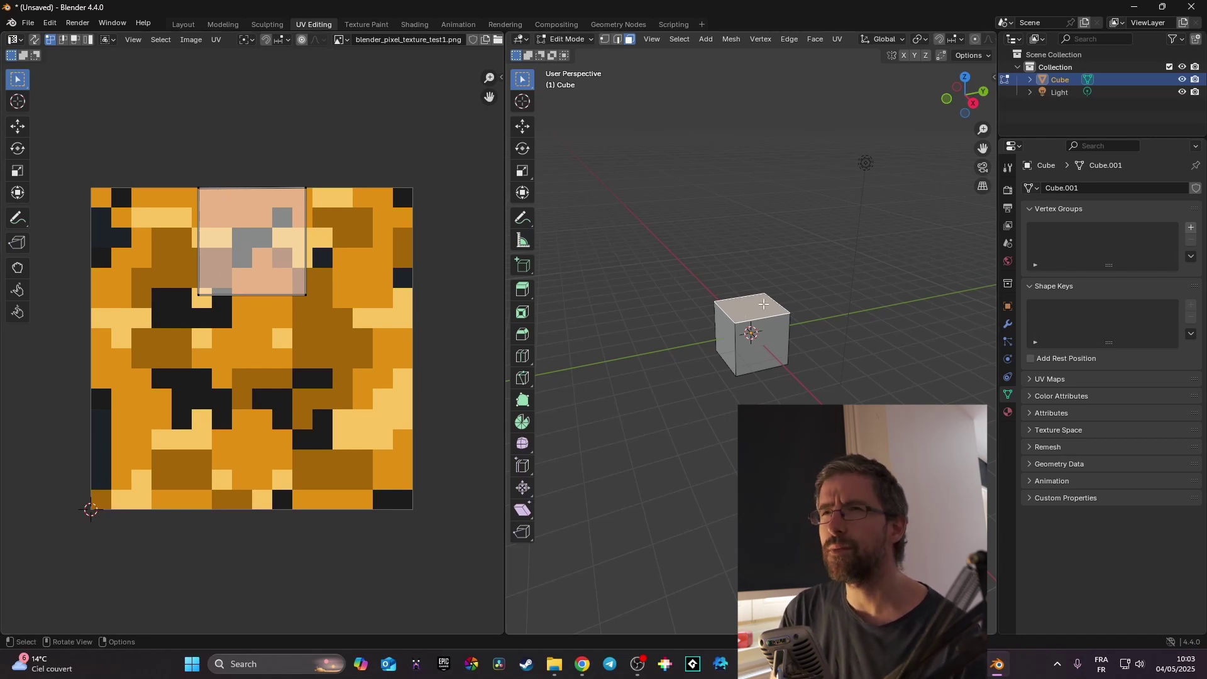
pyautogui.press('u')
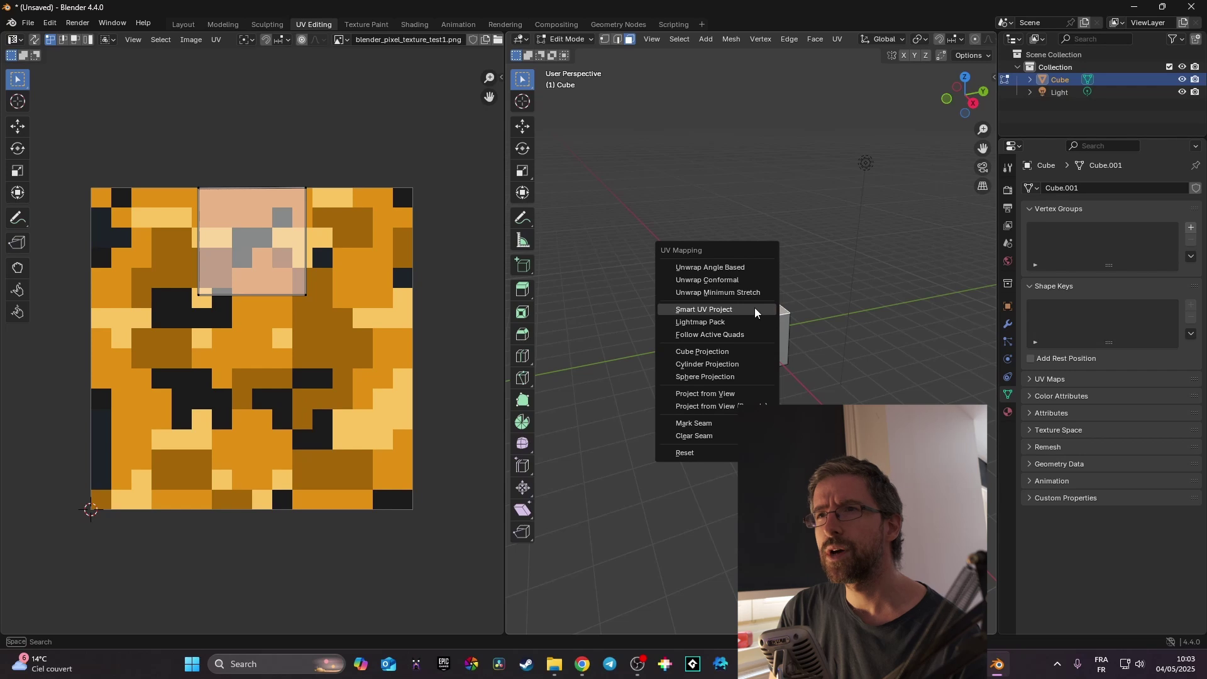
pyautogui.click(702, 354)
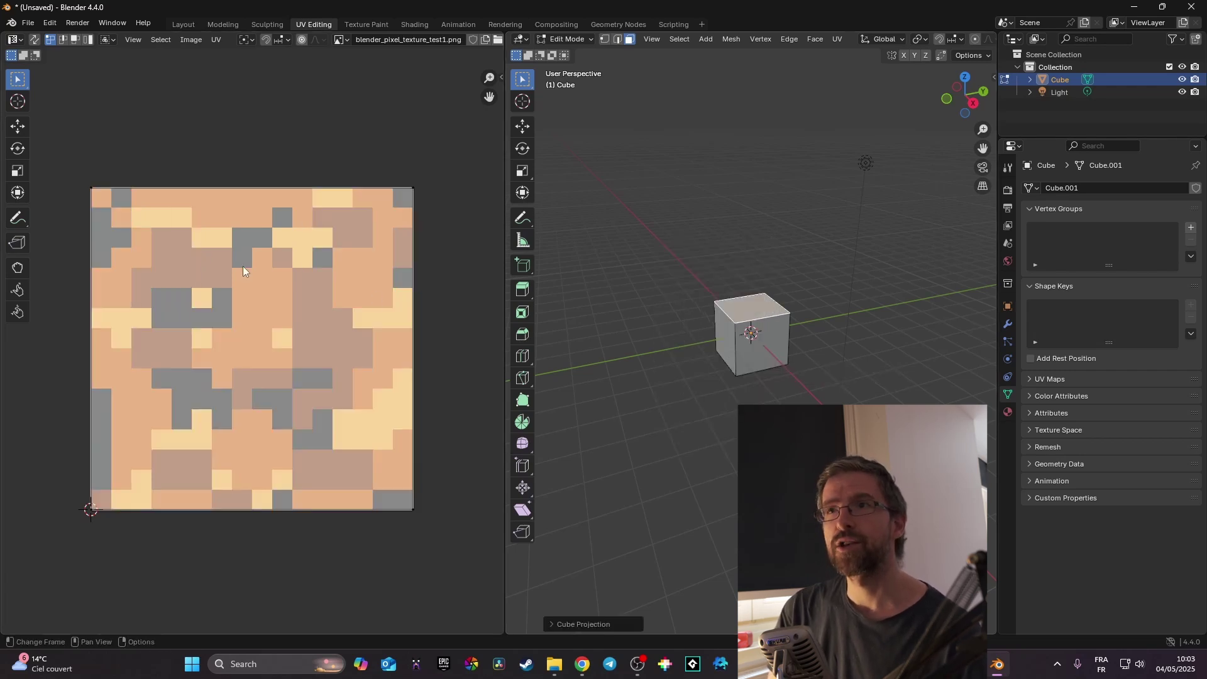
# Set the 3D viewport's solid shading color to Texture in the UV Editing workspace and bring the cube into closer view.
pyautogui.hscroll(6, 968, 38)
pyautogui.click(985, 40)
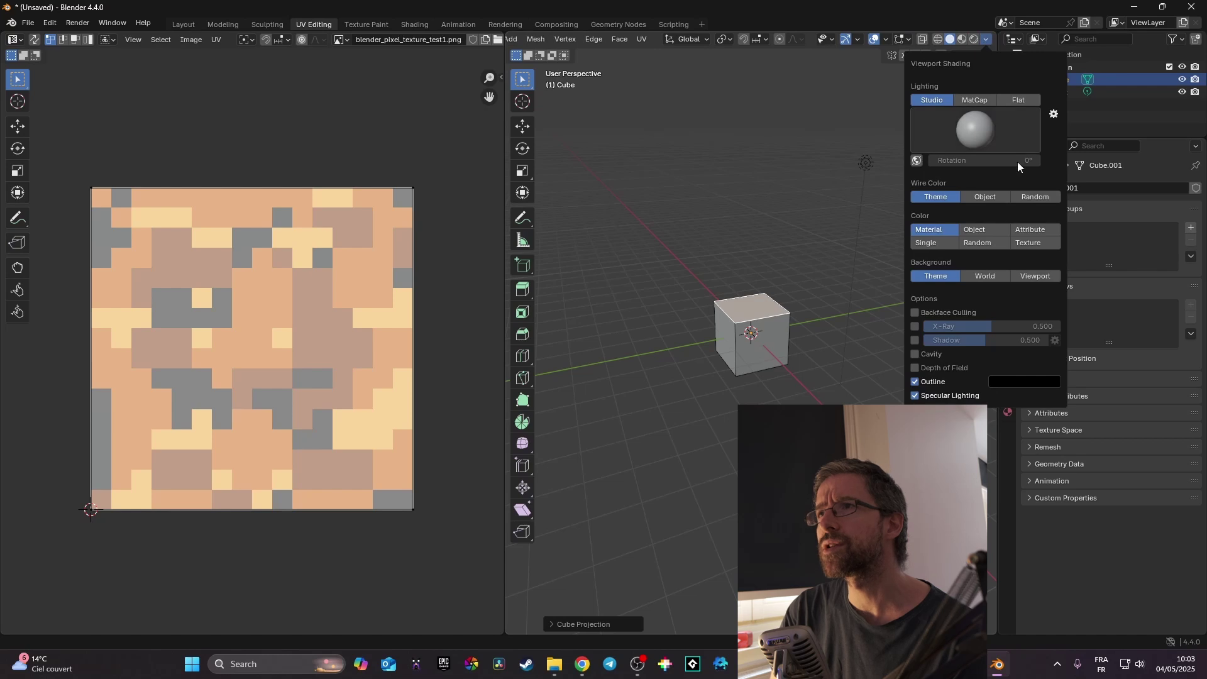
pyautogui.click(1035, 244)
pyautogui.scroll(6, 783, 363)
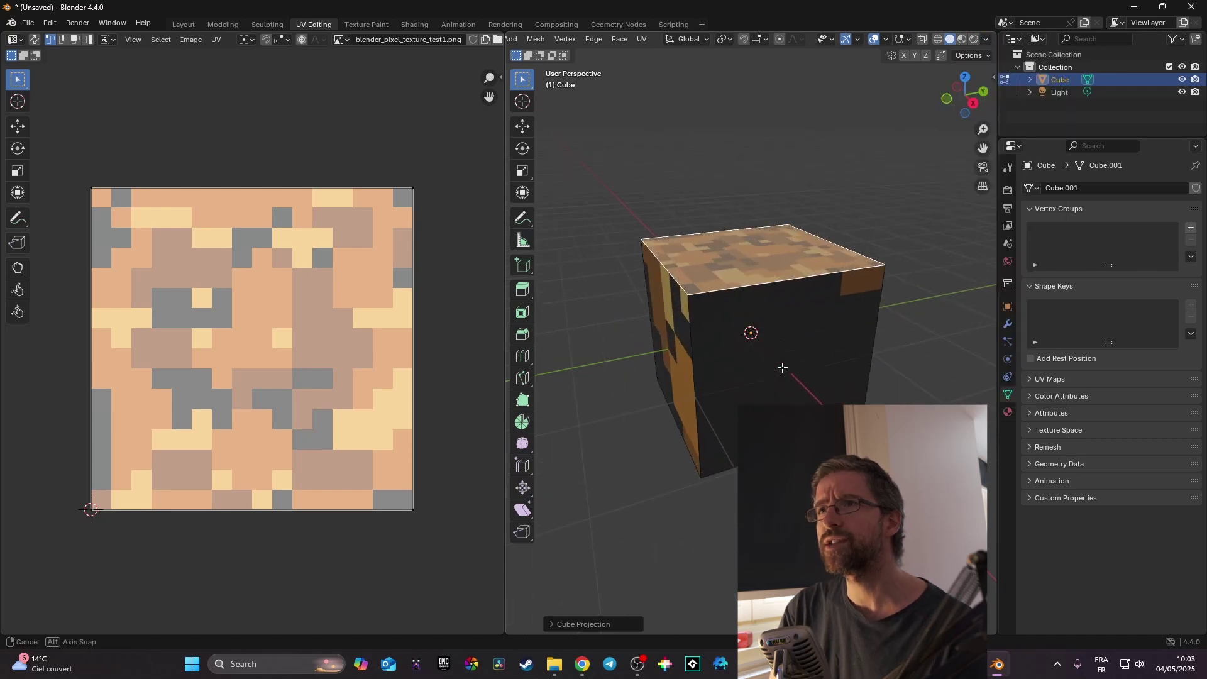
pyautogui.moveTo(784, 364)
pyautogui.mouseDown(button='middle')
pyautogui.moveTo(791, 453)
pyautogui.moveTo(800, 396)
pyautogui.moveTo(784, 358)
pyautogui.mouseUp(button='middle')
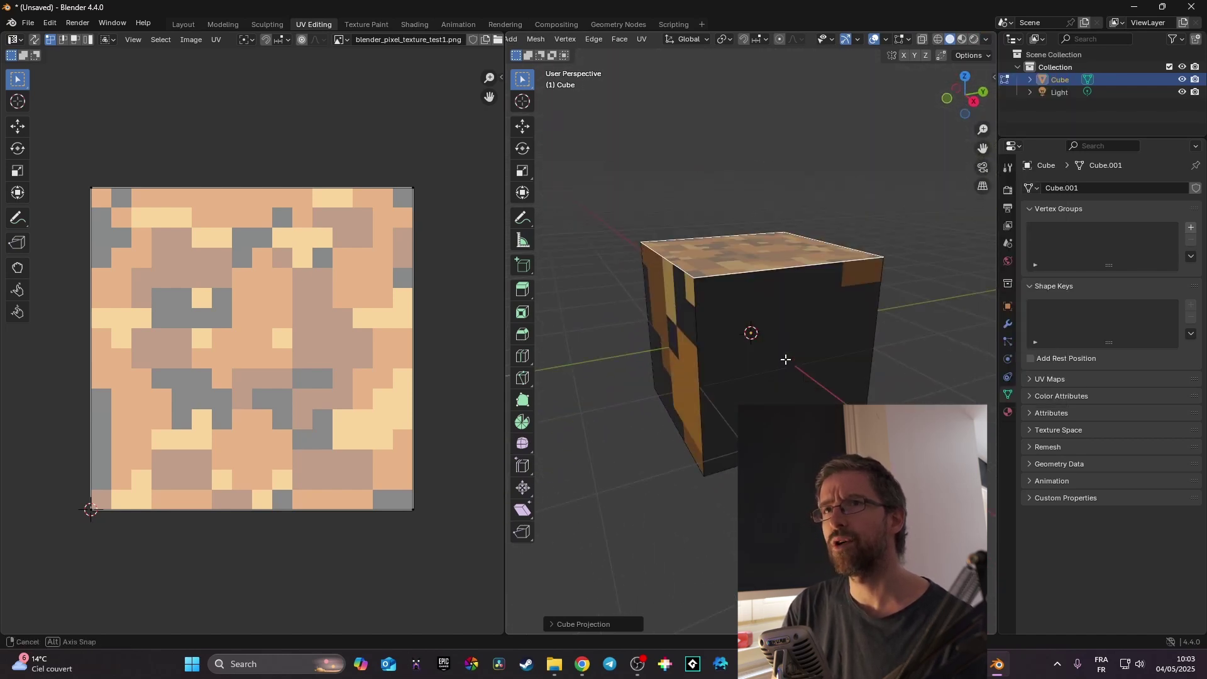
pyautogui.click(848, 395)
pyautogui.scroll(-5, 849, 395)
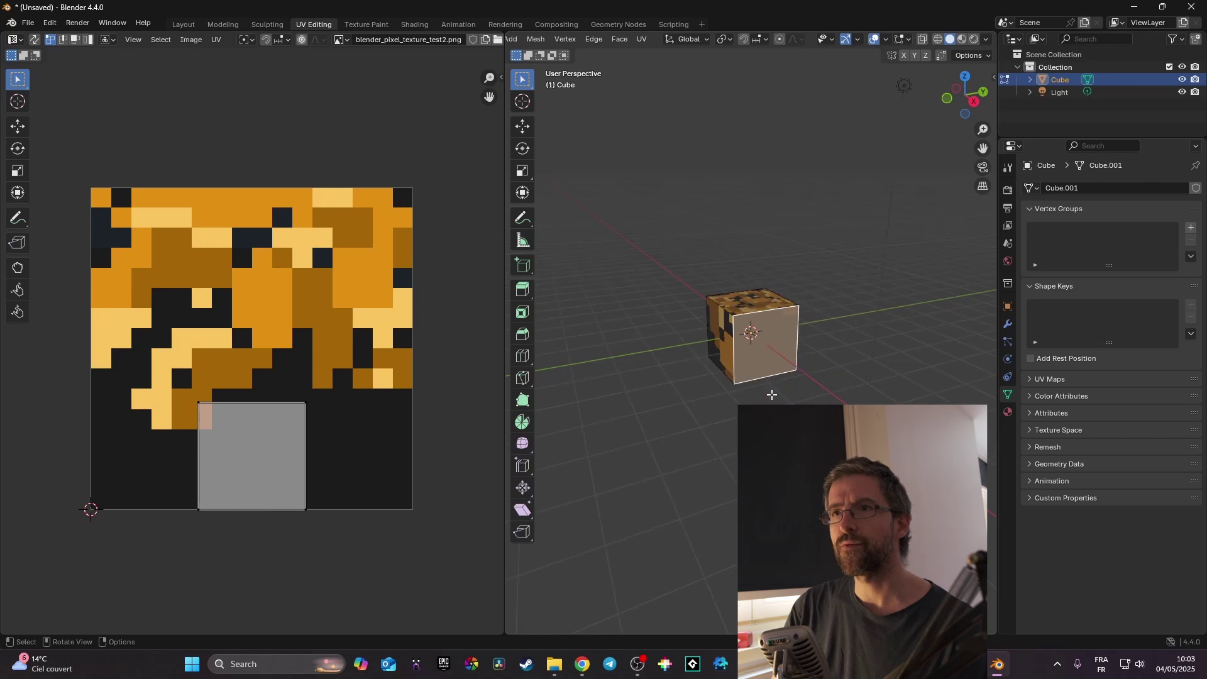
pyautogui.moveTo(849, 395); pyautogui.dragTo(794, 381, button='middle')
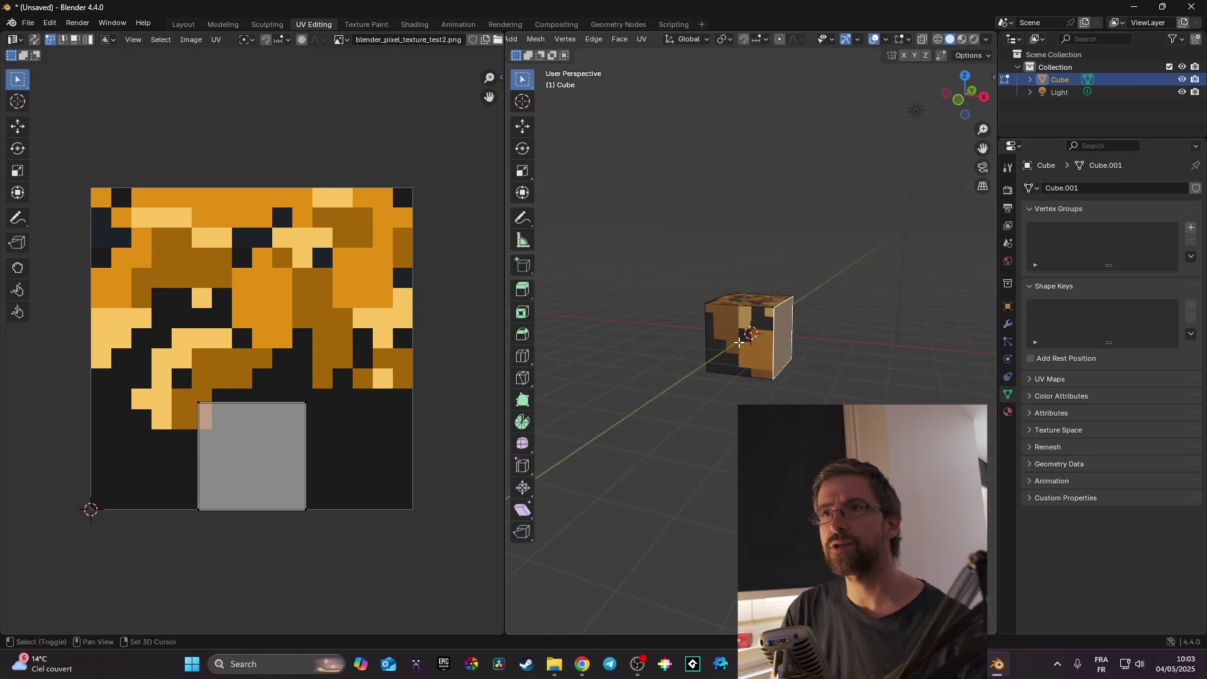
pyautogui.keyDown('shift'); pyautogui.click(705, 356); pyautogui.keyUp('shift')
pyautogui.moveTo(715, 366); pyautogui.dragTo(804, 356, button='middle')
pyautogui.keyDown('shift'); pyautogui.click(782, 349); pyautogui.keyUp('shift')
pyautogui.keyDown('shift'); pyautogui.click(737, 353); pyautogui.keyUp('shift')
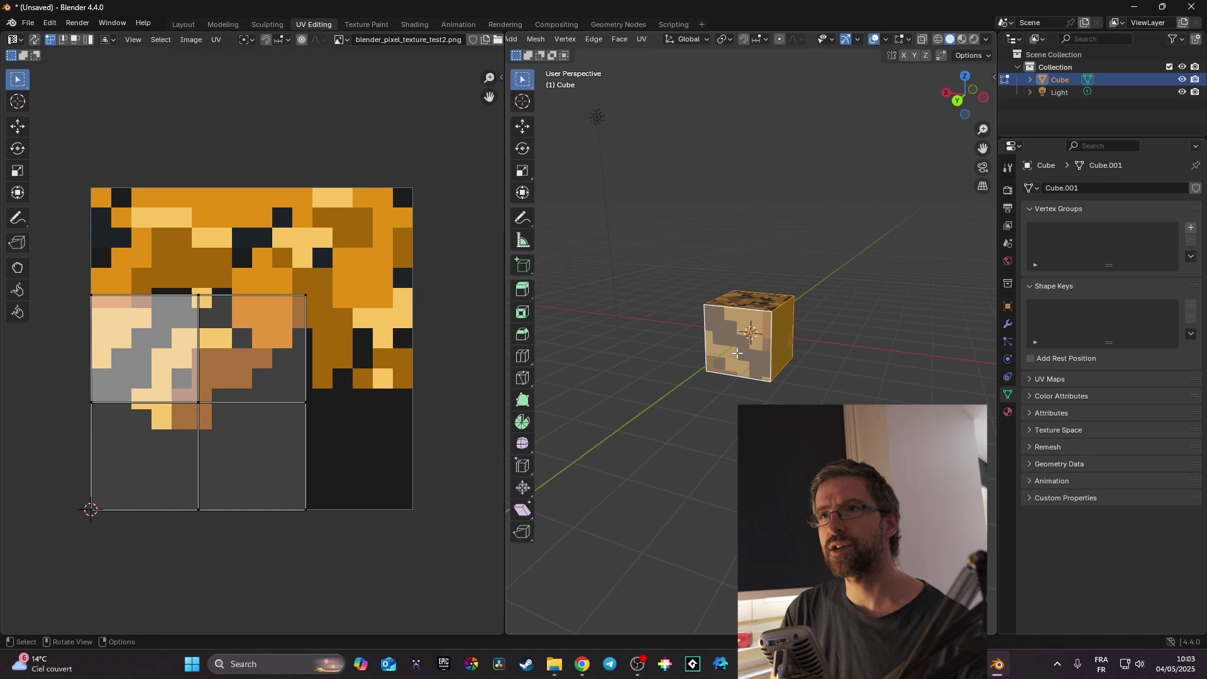
pyautogui.click(904, 386)
# Apply Cube Projection individually to two of the cube's side faces.
pyautogui.moveTo(904, 386); pyautogui.dragTo(685, 375, button='middle')
pyautogui.click(728, 354)
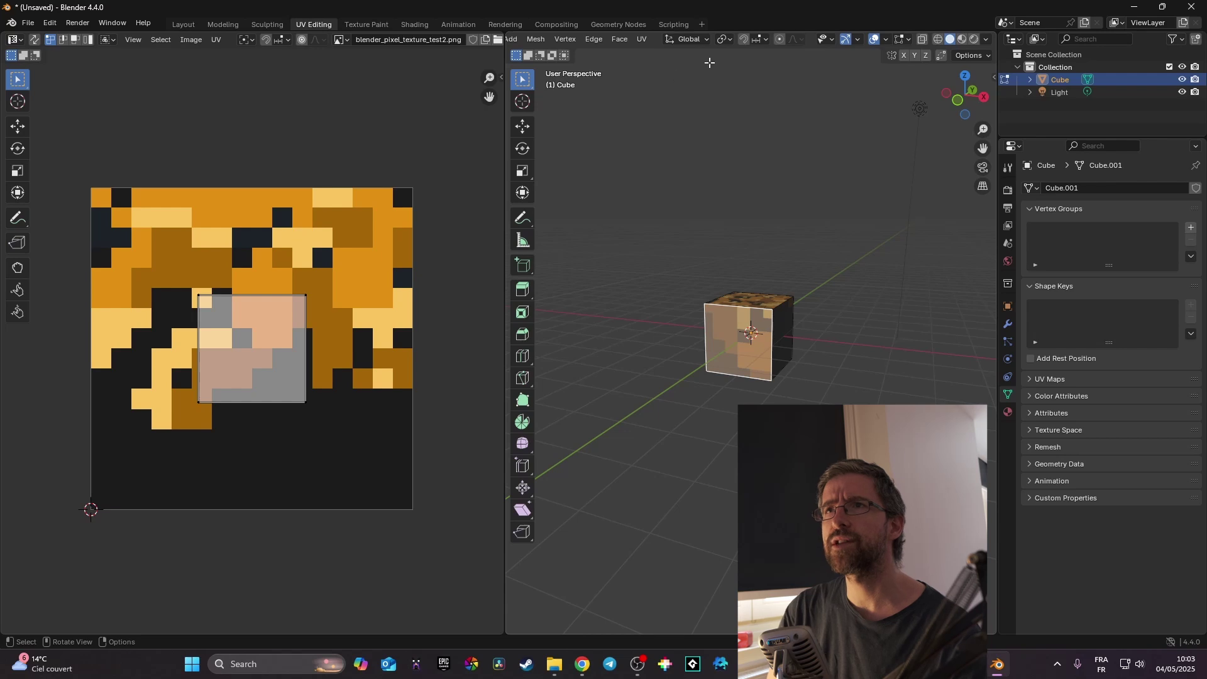
pyautogui.scroll(3, 720, 41)
pyautogui.scroll(3, 720, 41)
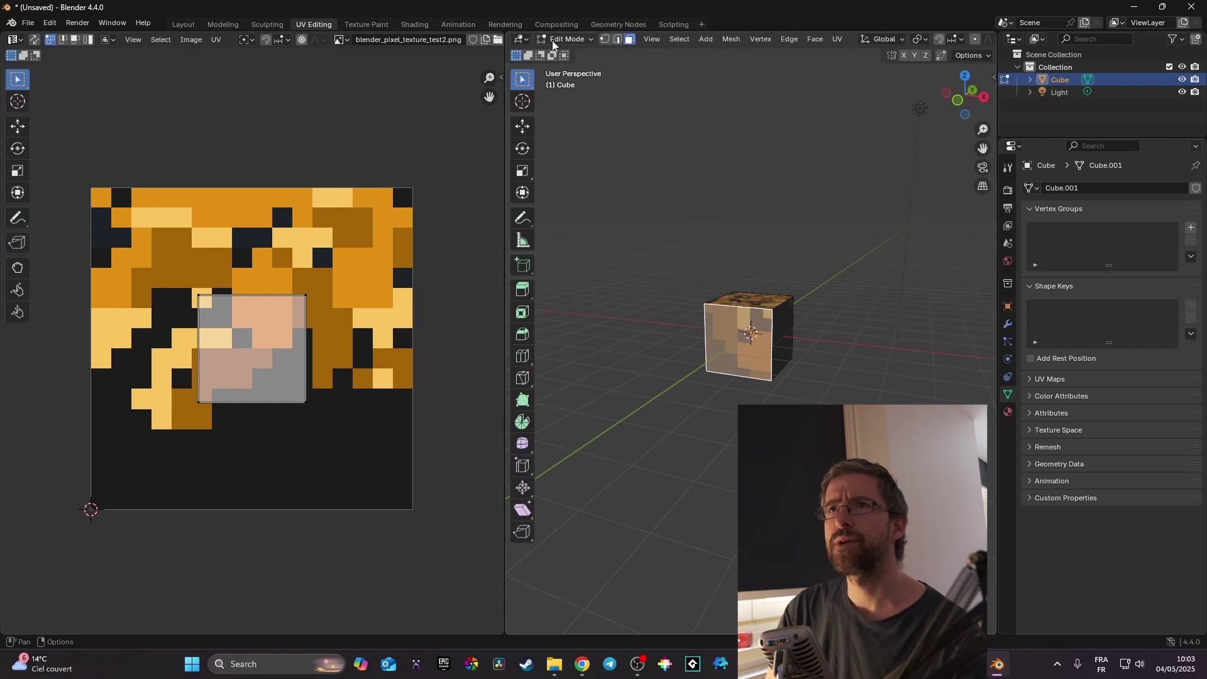
pyautogui.press('u')
pyautogui.click(748, 343)
pyautogui.moveTo(747, 342); pyautogui.dragTo(748, 359, button='middle')
pyautogui.click(733, 381)
pyautogui.press('u')
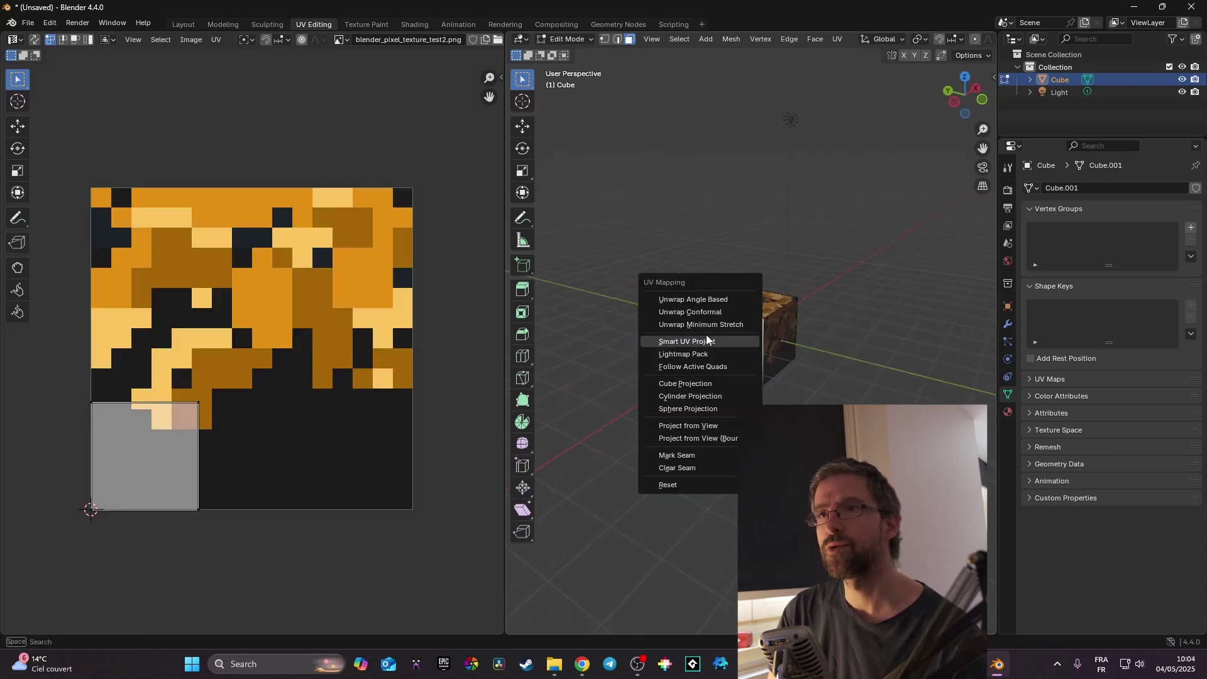
pyautogui.click(754, 384)
# Apply Cube Projection individually to the two remaining side faces and clear the selection.
pyautogui.moveTo(654, 371); pyautogui.dragTo(809, 362, button='middle')
pyautogui.click(716, 344)
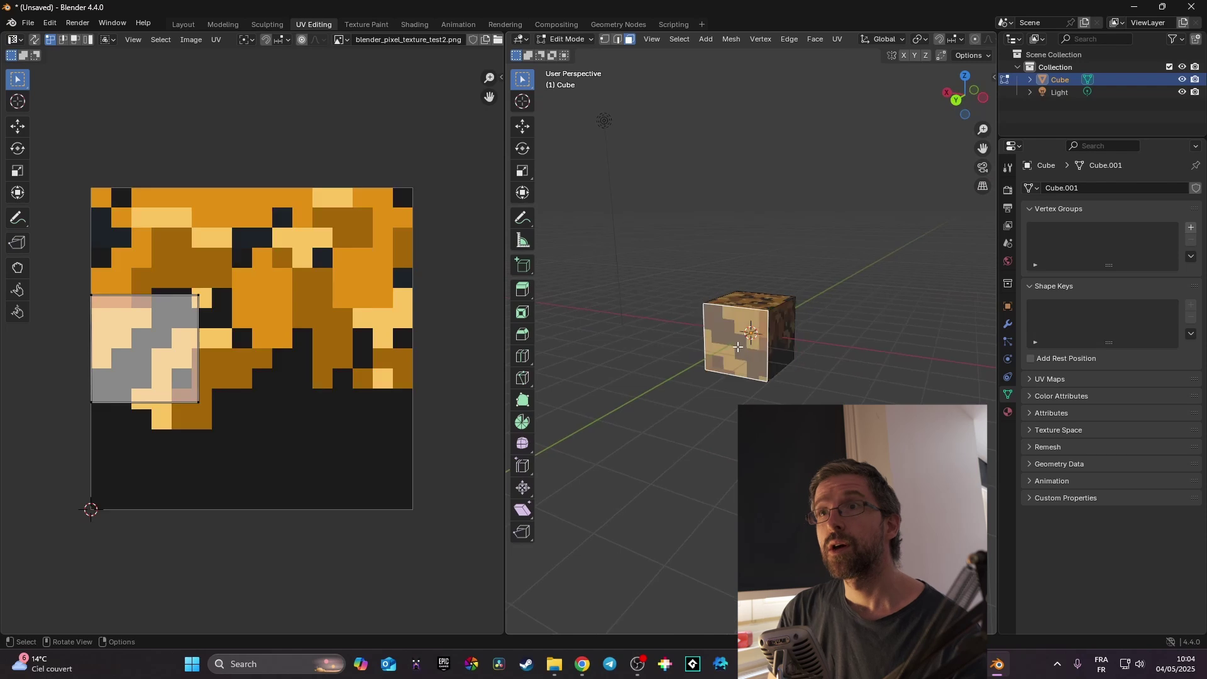
pyautogui.press('u')
pyautogui.click(705, 344)
pyautogui.moveTo(705, 345); pyautogui.dragTo(654, 365, button='middle')
pyautogui.click(738, 353)
pyautogui.press('u')
pyautogui.click(721, 353)
pyautogui.click(813, 382)
pyautogui.scroll(3, 768, 384)
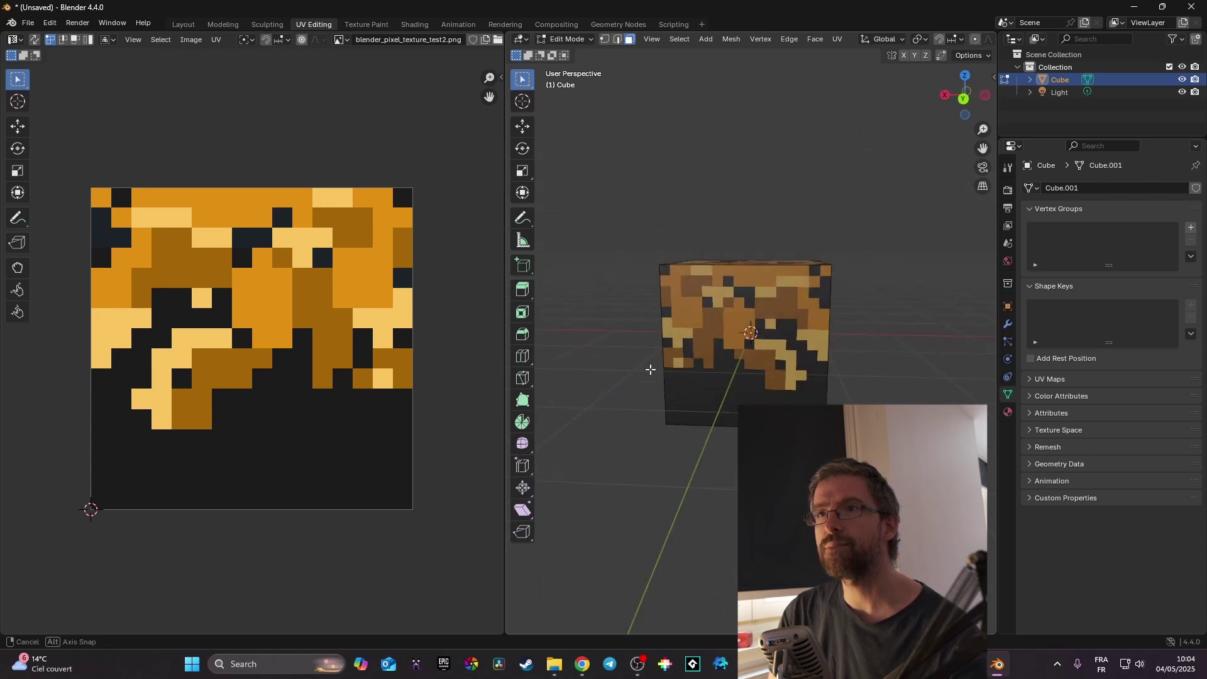
# Switch to the Layout workspace and set its solid viewport shading color to Texture.
pyautogui.click(183, 24)
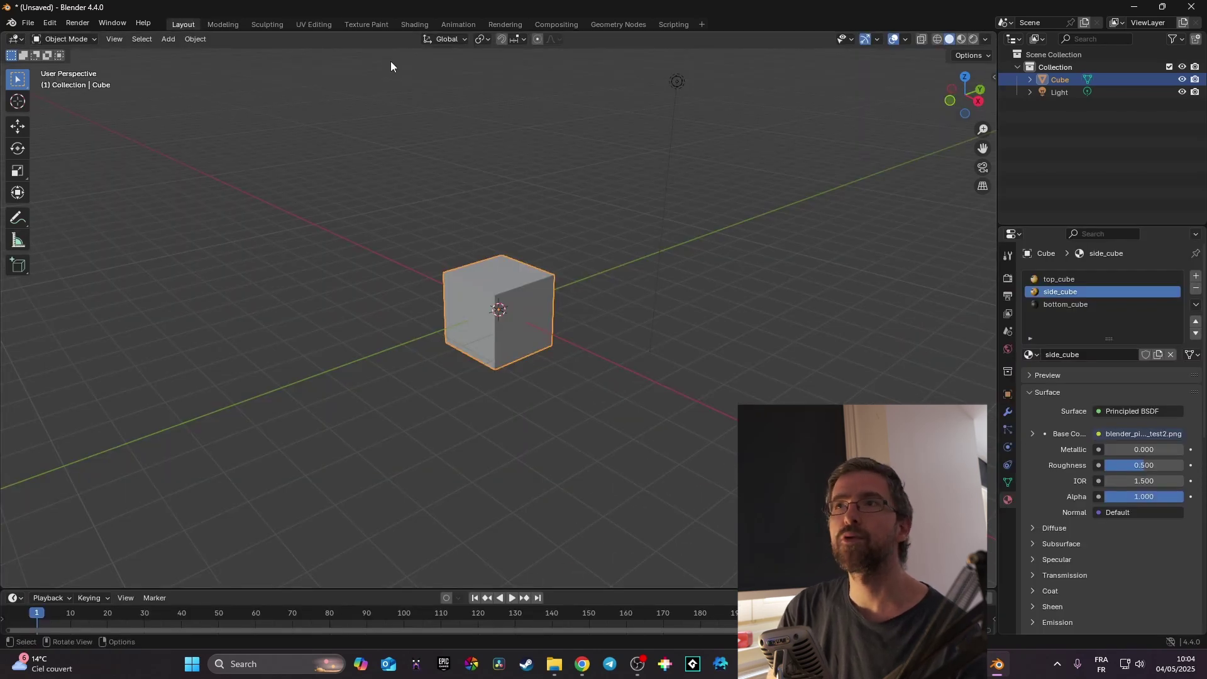
pyautogui.click(987, 40)
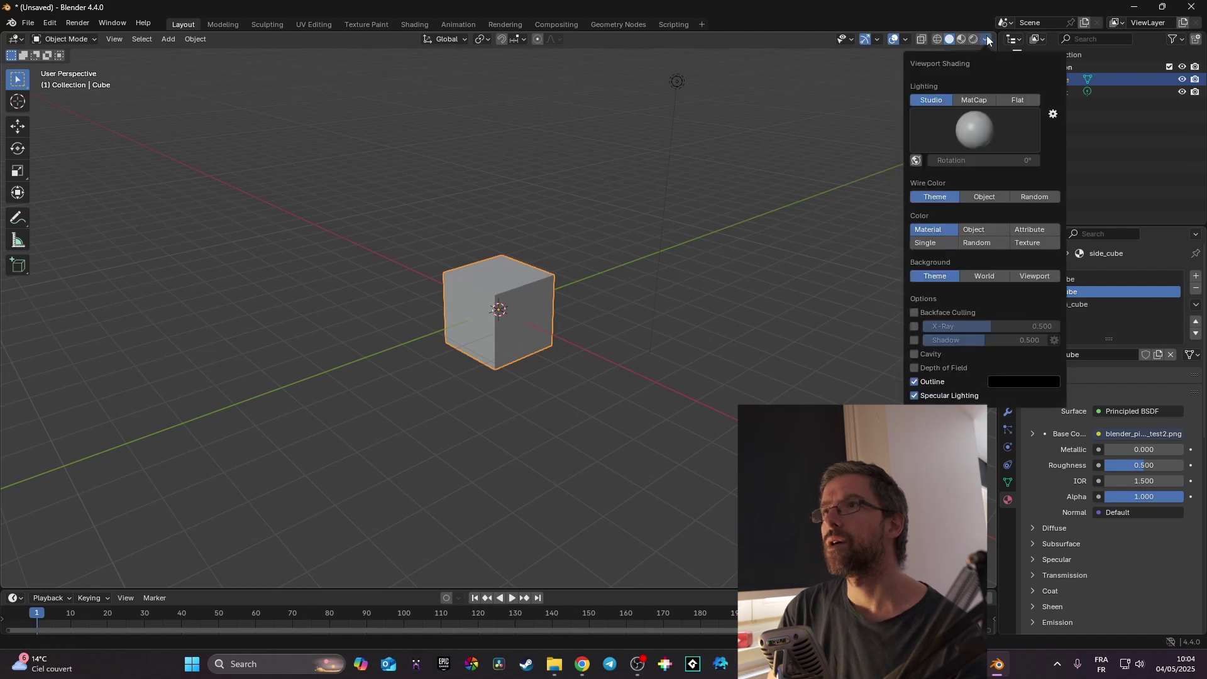
pyautogui.click(1036, 242)
pyautogui.moveTo(575, 327)
pyautogui.mouseDown(button='middle')
pyautogui.moveTo(616, 337)
pyautogui.moveTo(741, 273)
pyautogui.moveTo(624, 345)
pyautogui.moveTo(479, 363)
pyautogui.moveTo(447, 327)
pyautogui.moveTo(554, 334)
pyautogui.mouseUp(button='middle')
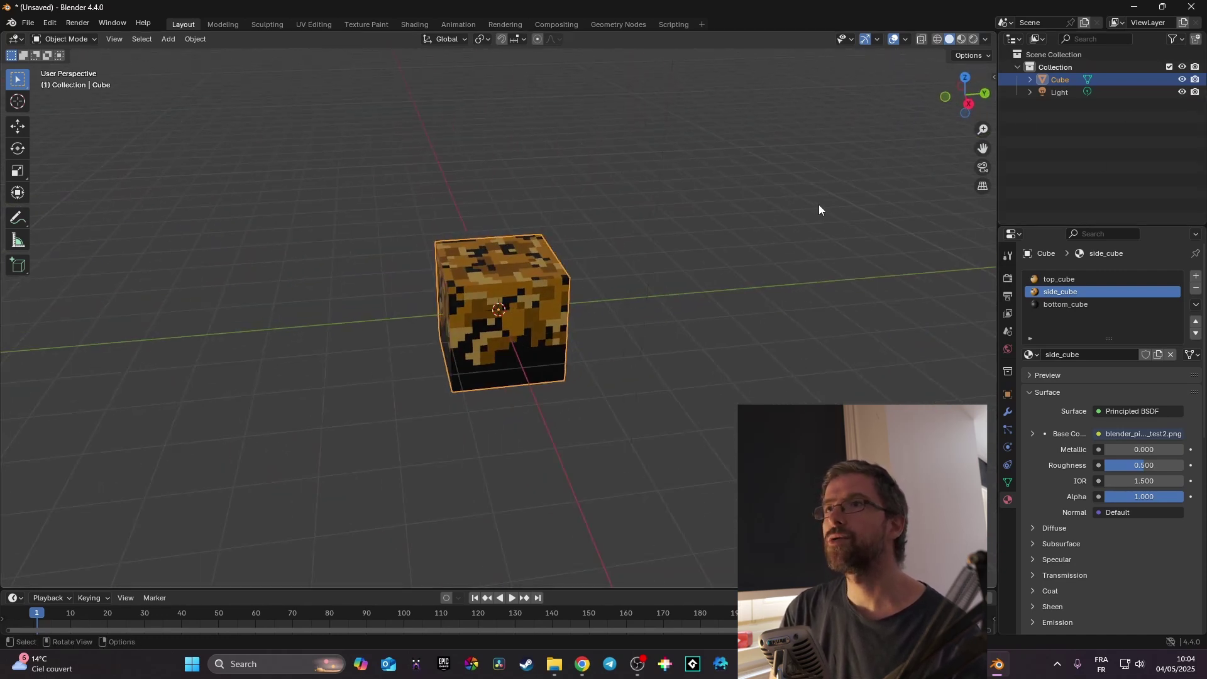
# Delete the light from the scene, leaving only the cube.
pyautogui.scroll(-4, 783, 161)
pyautogui.click(560, 188)
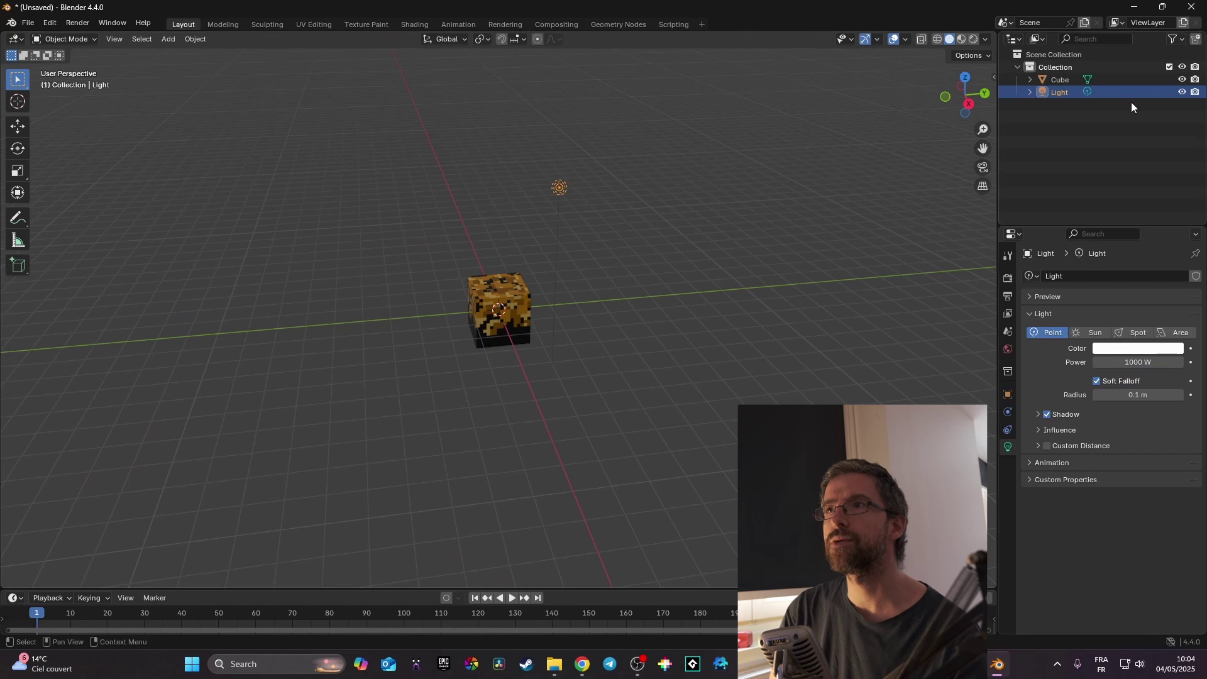
pyautogui.press('Delete')
pyautogui.moveTo(565, 157); pyautogui.dragTo(432, 62, button='middle')
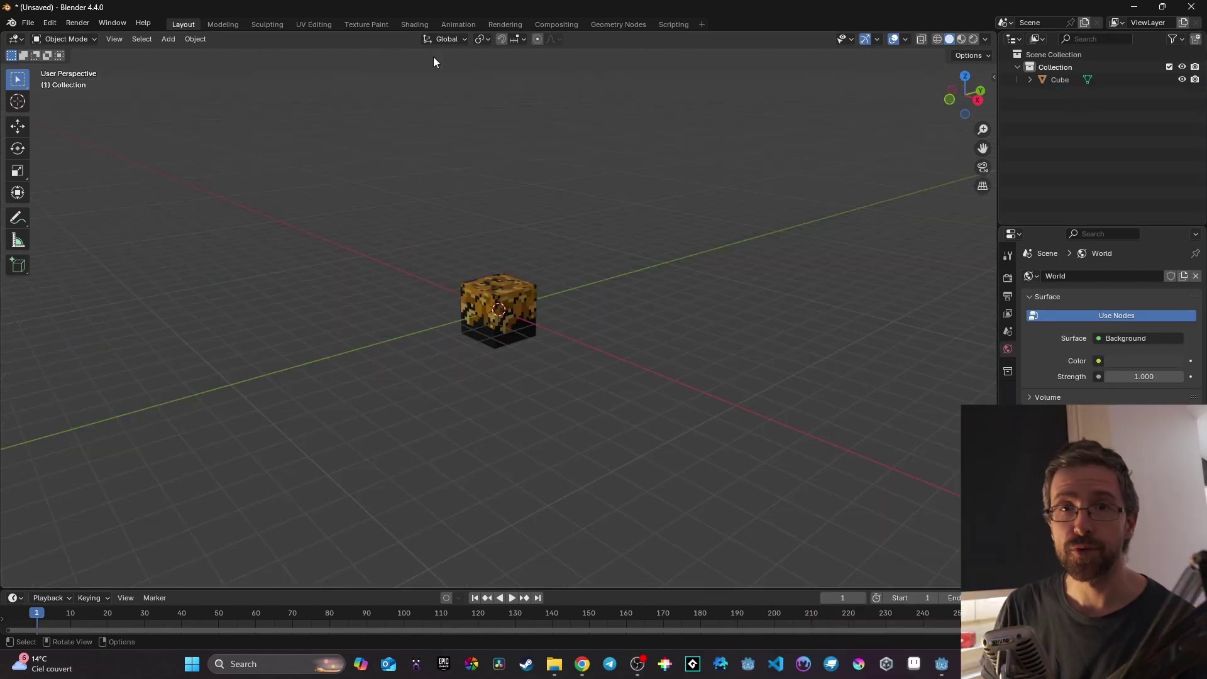
# Start an FBX export into the 3d_test folder and name the file cube_ground_test.fbx.
pyautogui.click(30, 23)
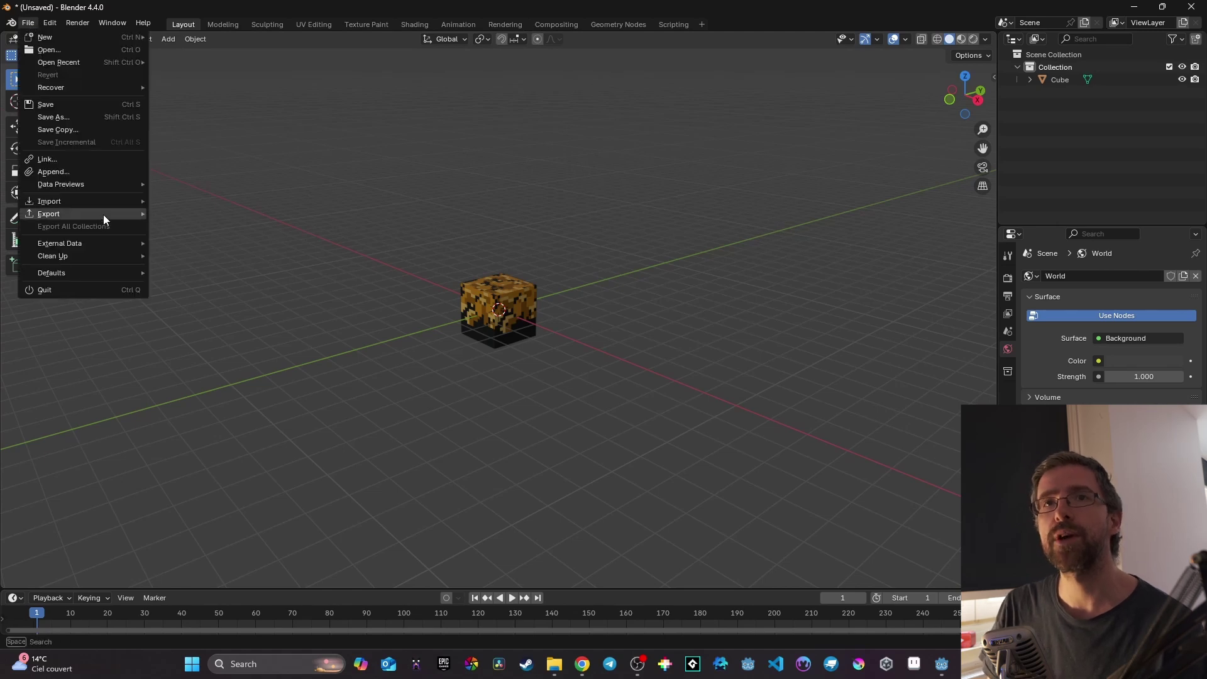
pyautogui.moveTo(103, 214)
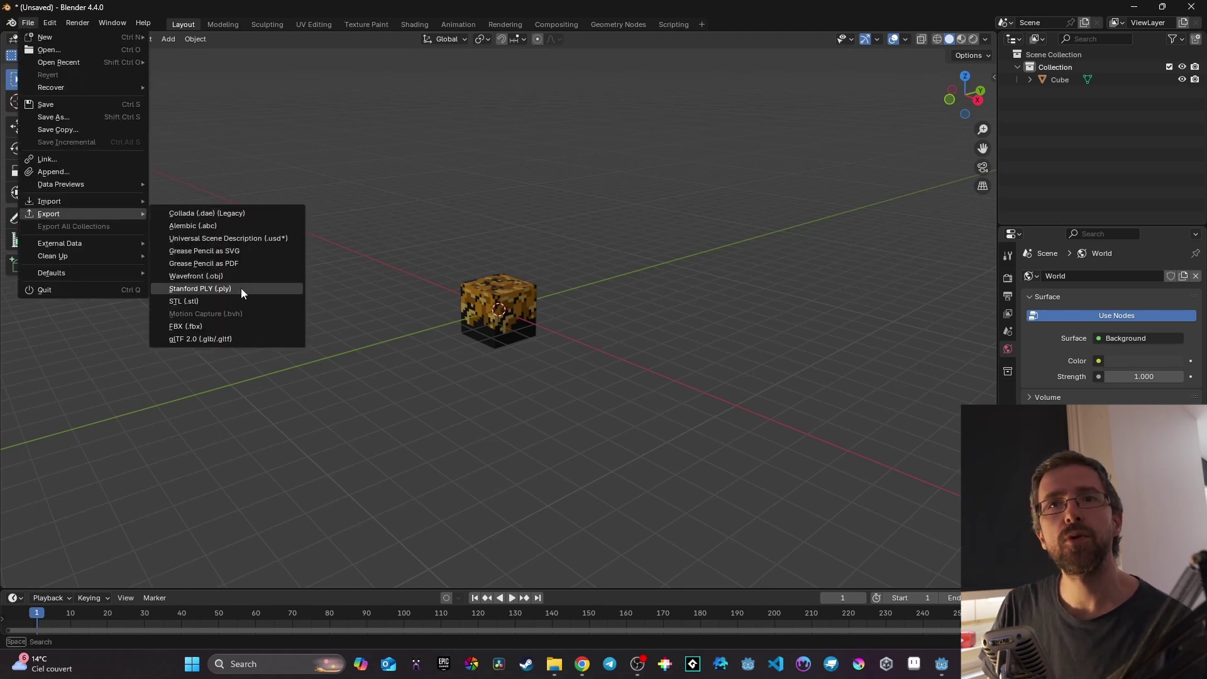
pyautogui.click(241, 326)
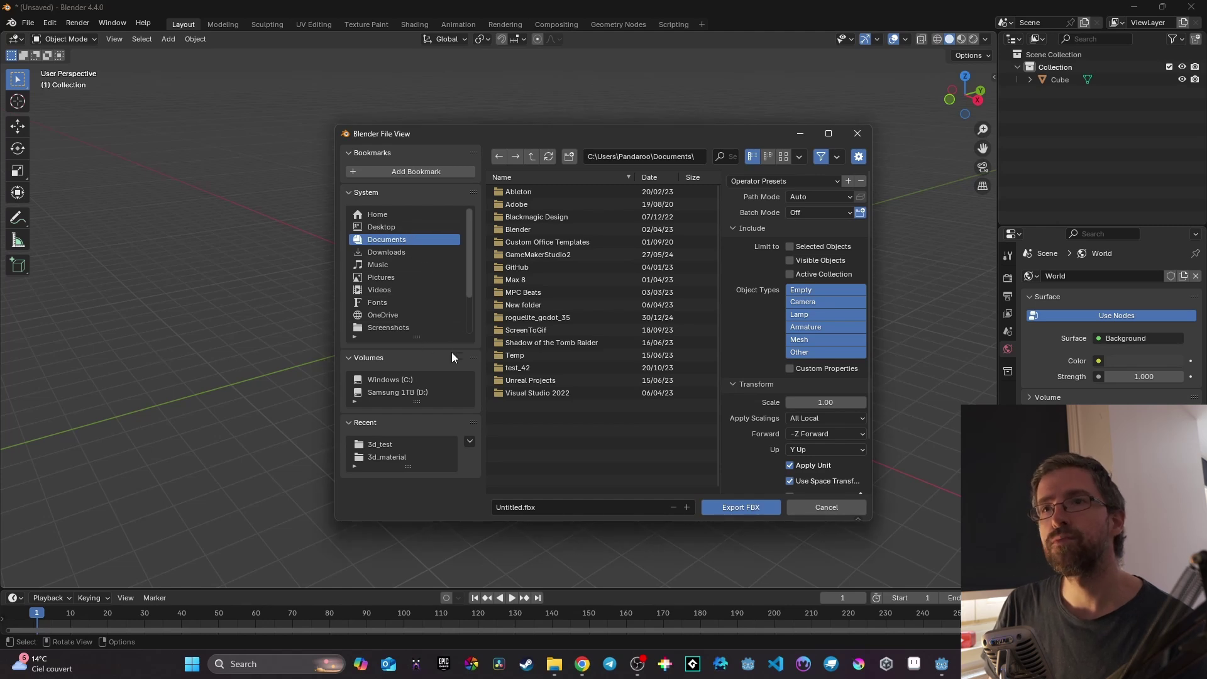
pyautogui.click(394, 447)
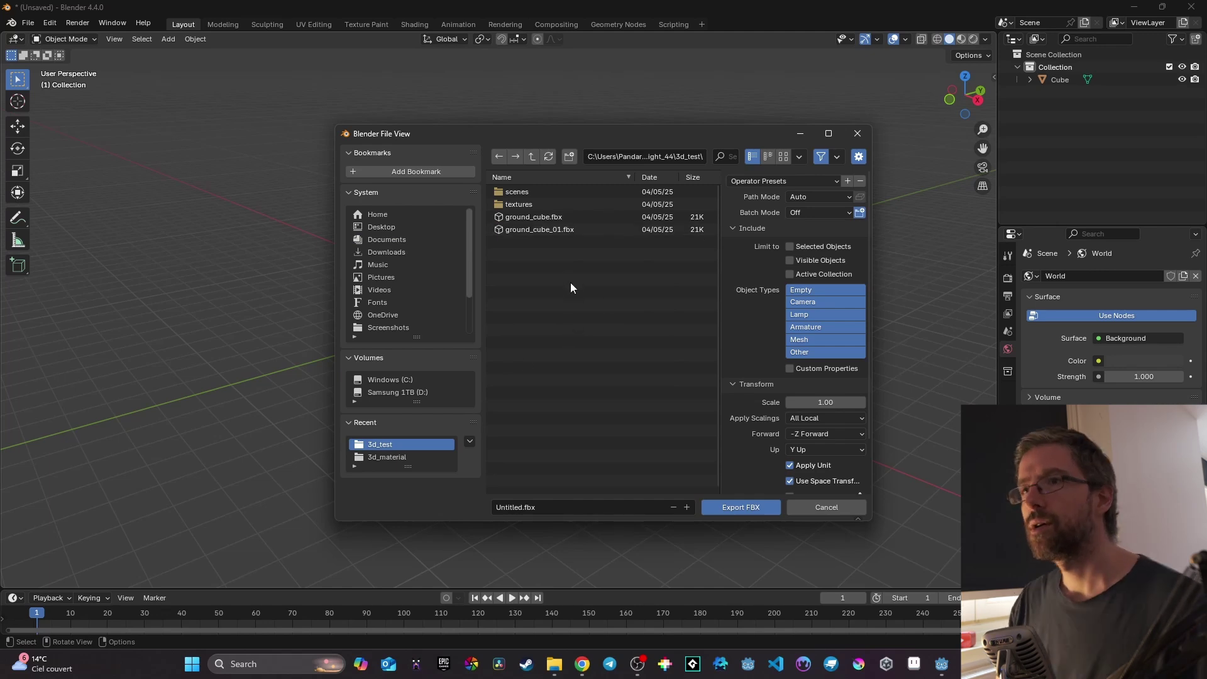
pyautogui.click(511, 508)
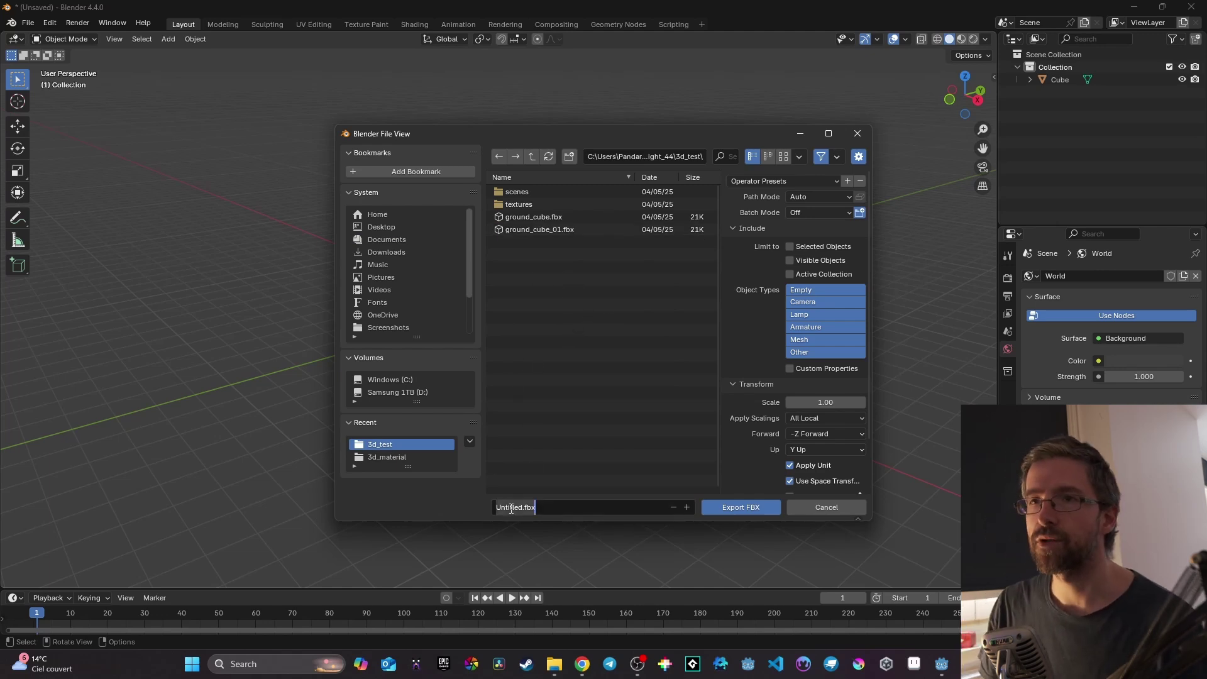
pyautogui.click(510, 508)
pyautogui.doubleClick(516, 507)
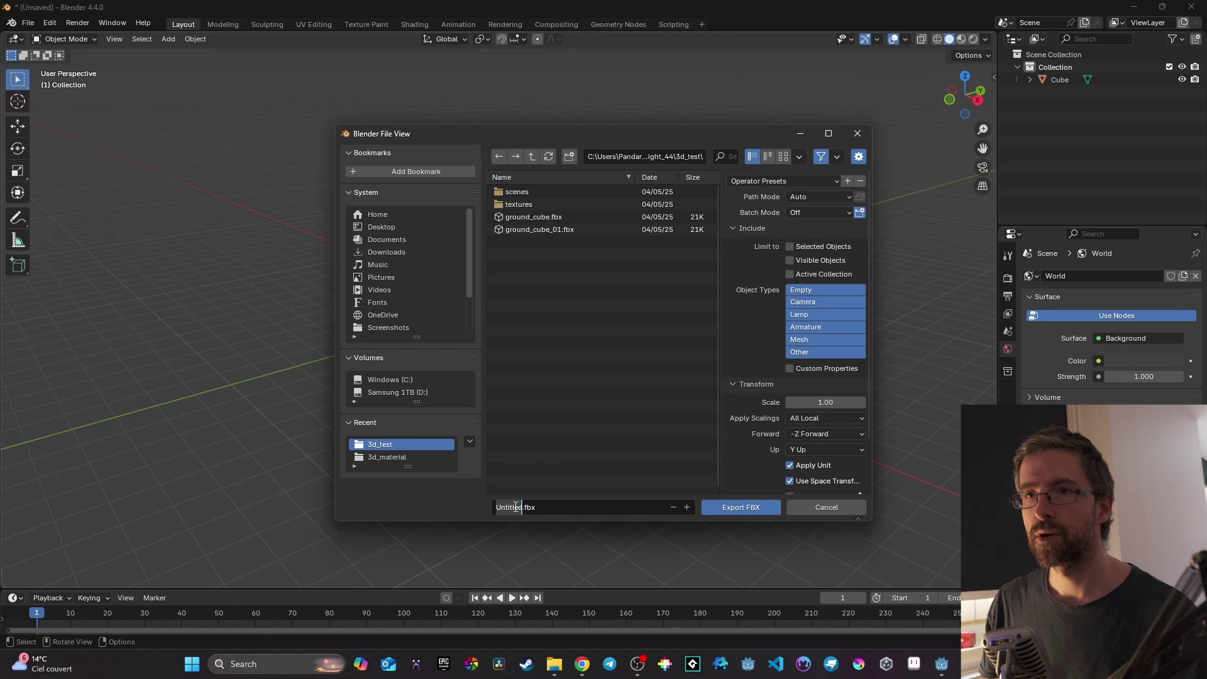
pyautogui.write('cube_ground')
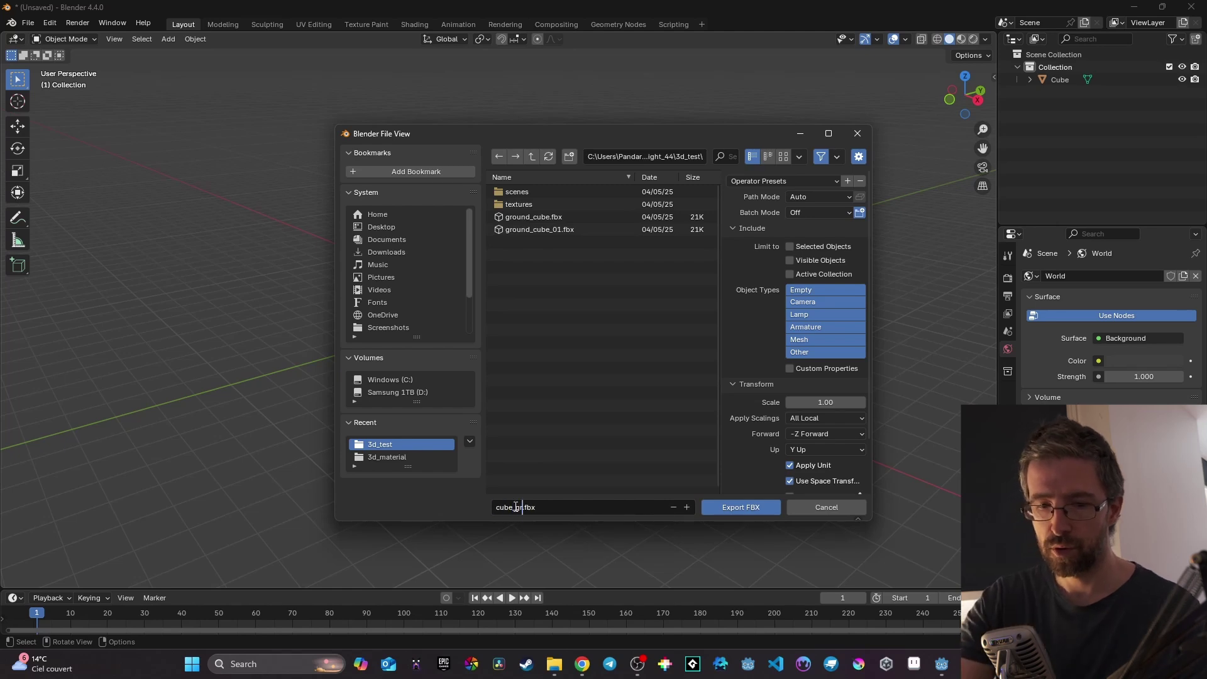
pyautogui.write('_test')
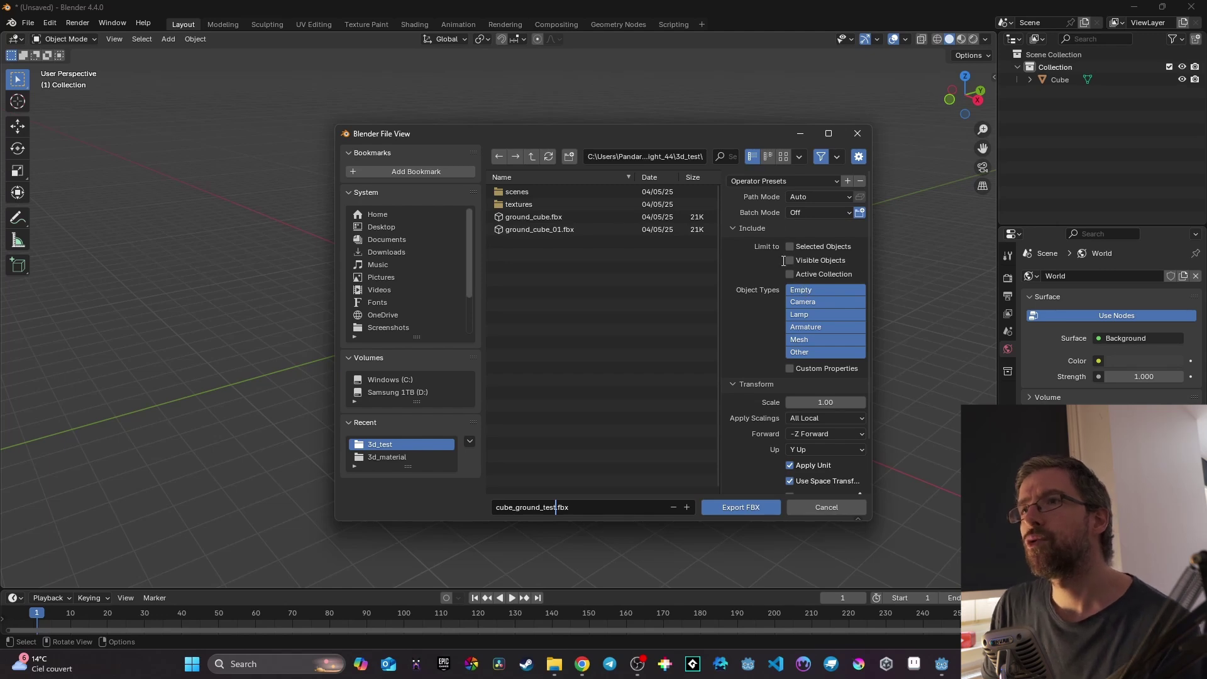
# Limit the FBX export to Mesh objects, include custom properties, and set the forward axis to Z Forward.
pyautogui.click(800, 339)
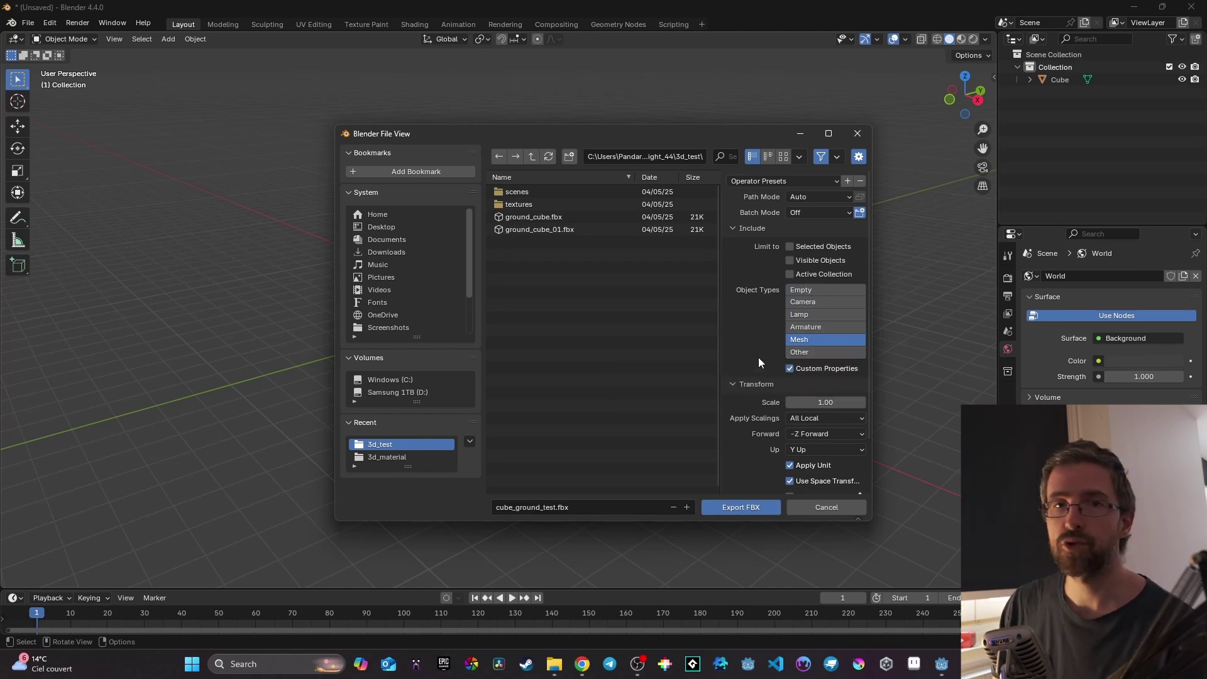
pyautogui.scroll(-2, 744, 324)
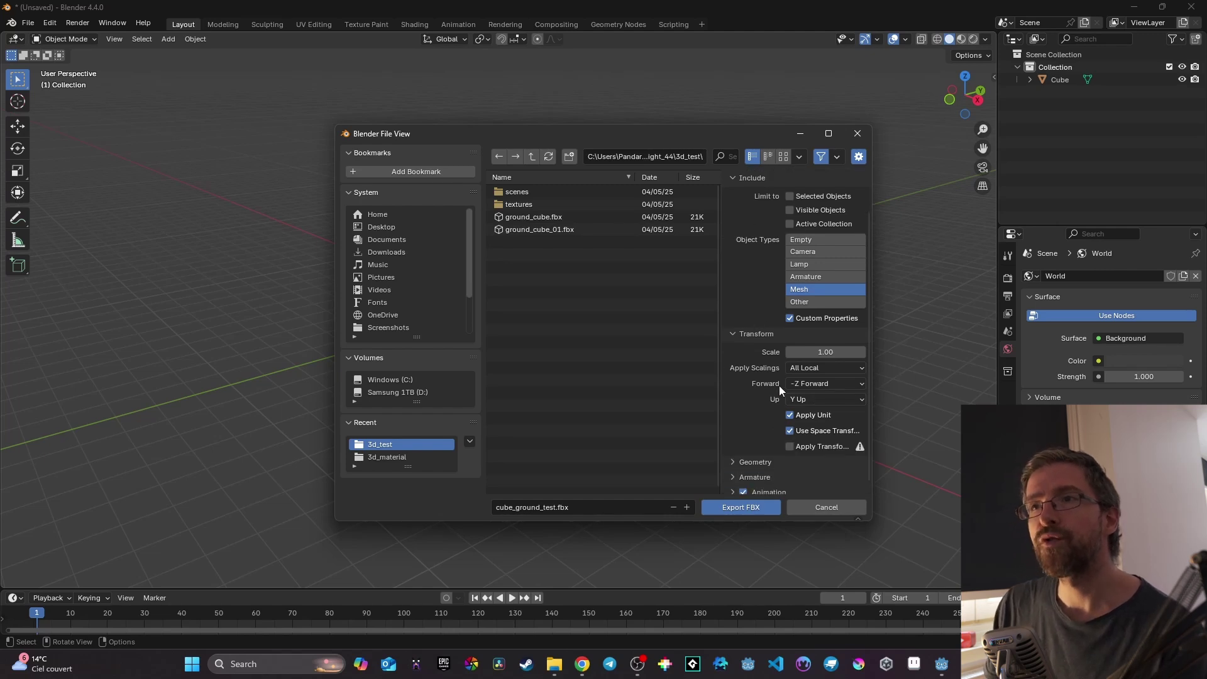
pyautogui.click(808, 385)
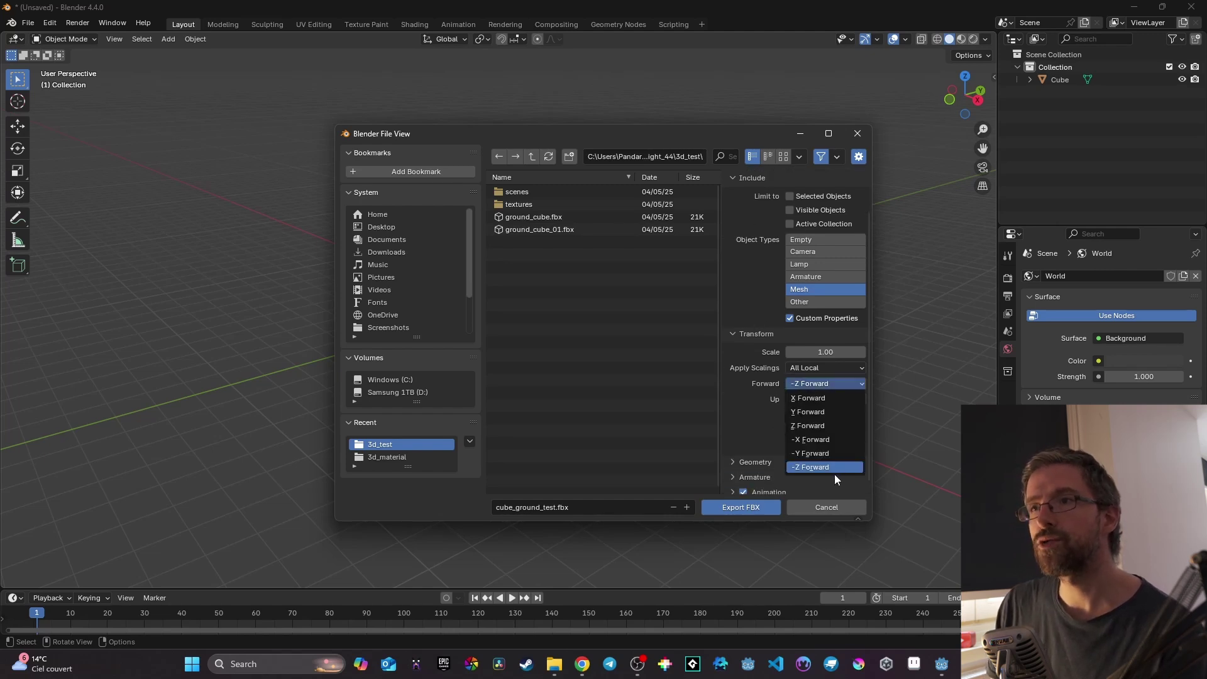
pyautogui.click(819, 426)
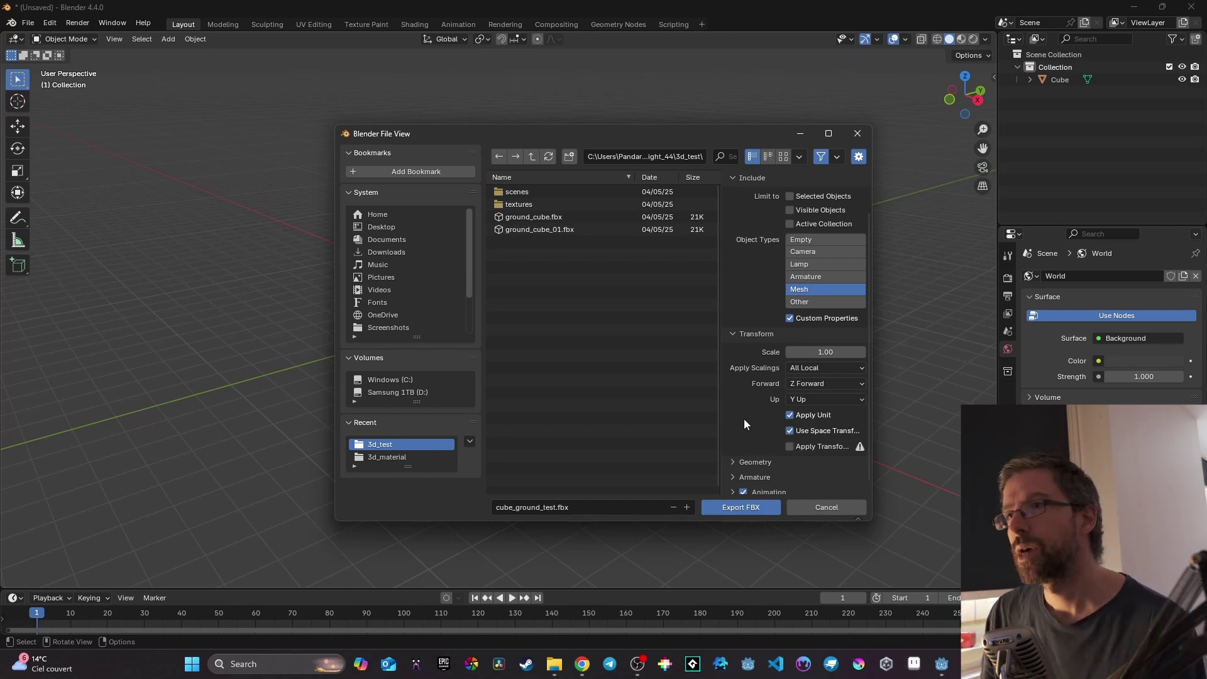
# Check the Transform and Geometry export options, keeping Apply Transform off and Apply Modifiers on, and export the FBX file.
pyautogui.scroll(-1, 744, 420)
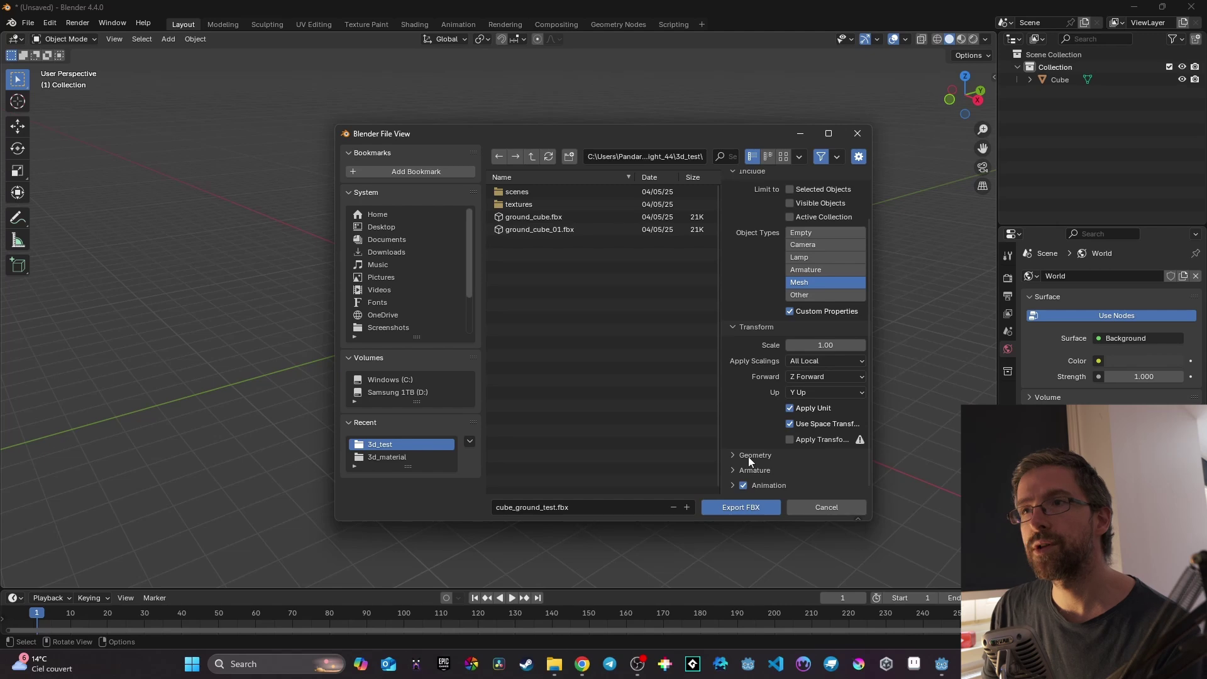
pyautogui.click(788, 440)
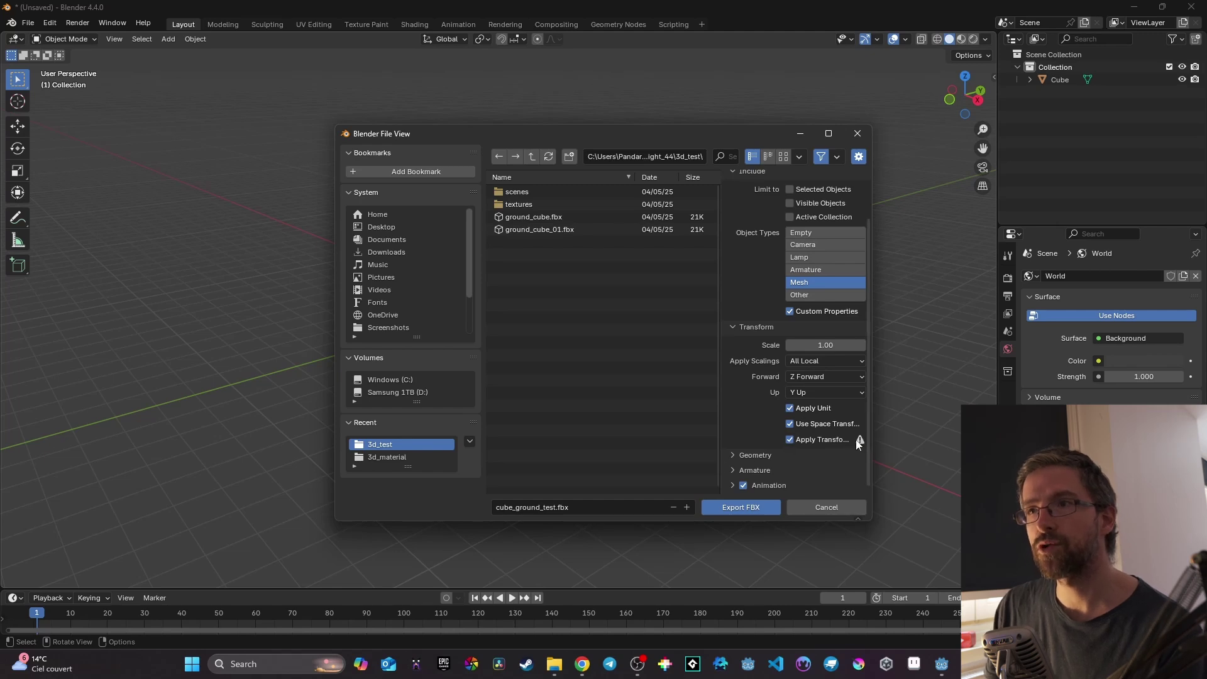
pyautogui.click(736, 454)
pyautogui.scroll(-4, 757, 430)
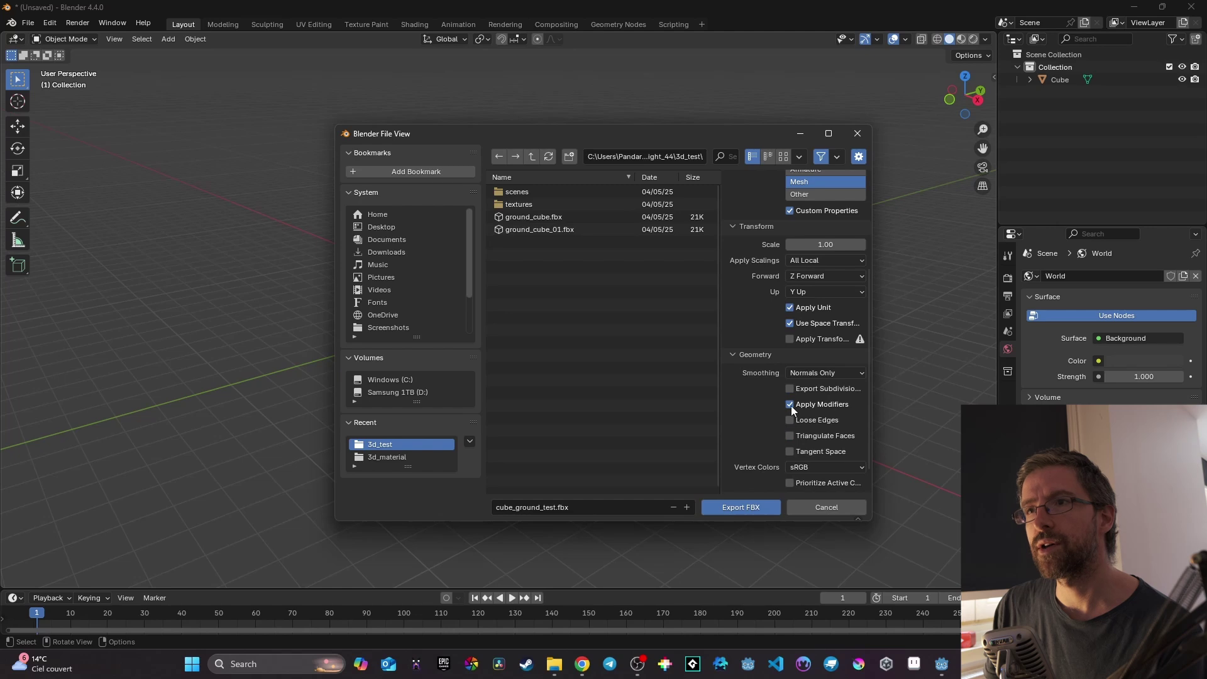
pyautogui.scroll(-1, 800, 412)
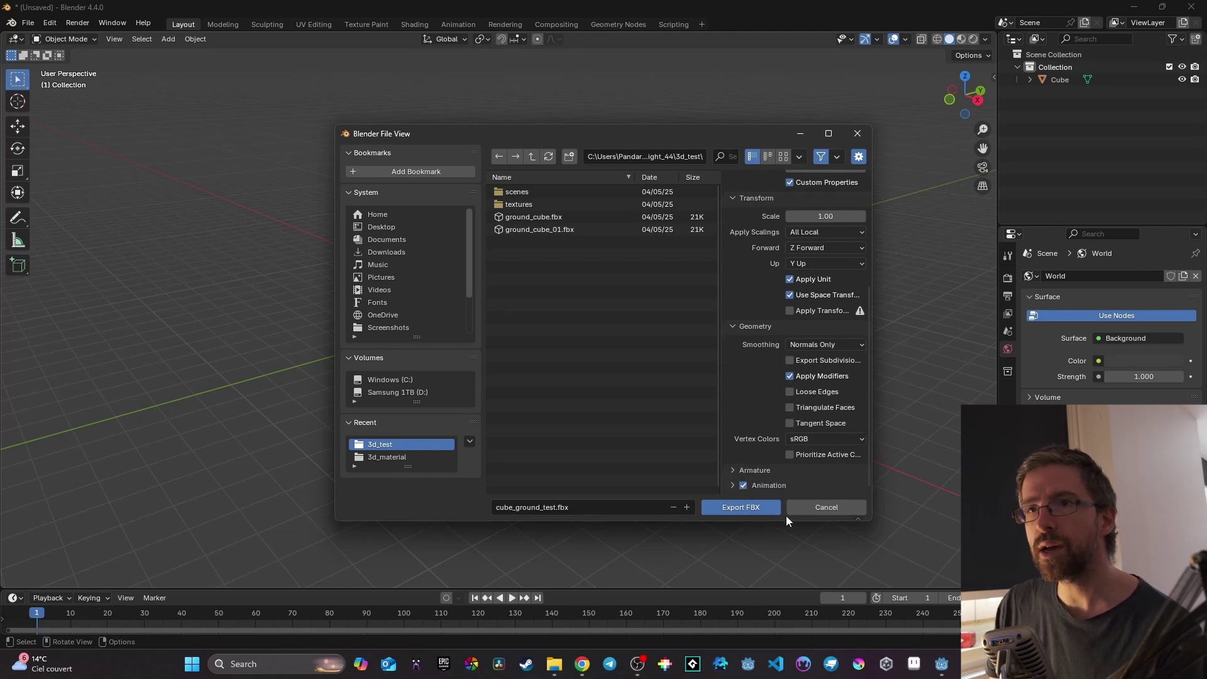
pyautogui.click(739, 507)
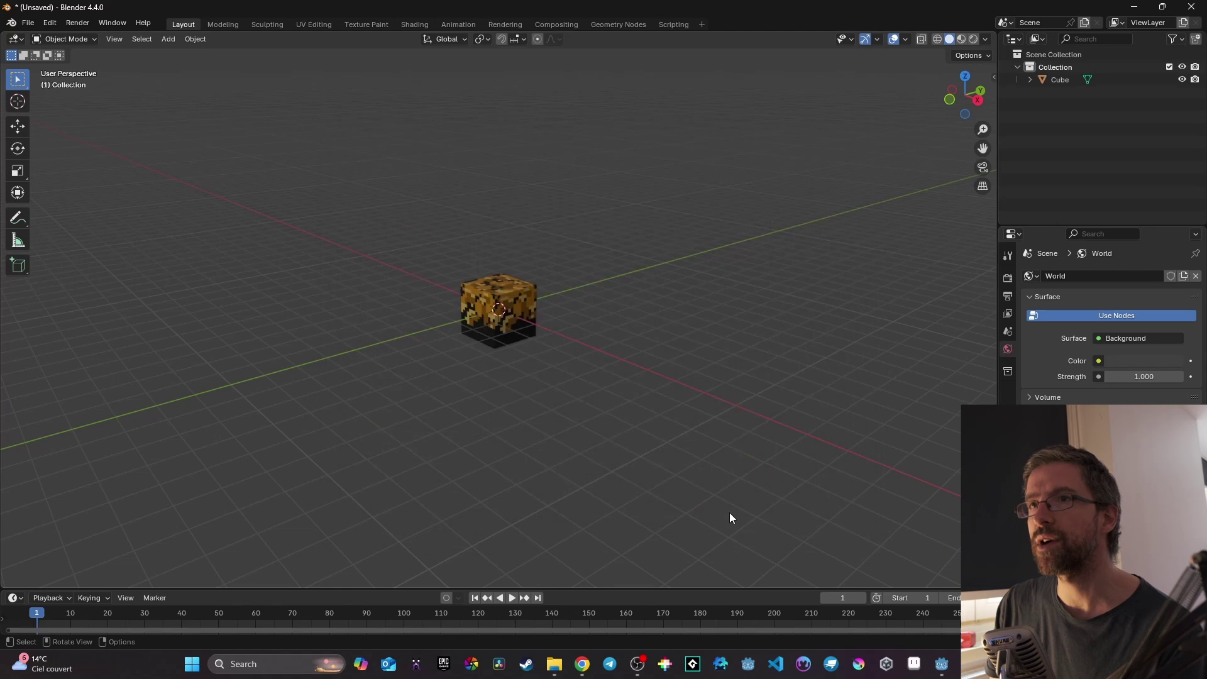
# Switch to the Godot project and close the open 3d_level_2d and ground2 scenes.
pyautogui.click(941, 663)
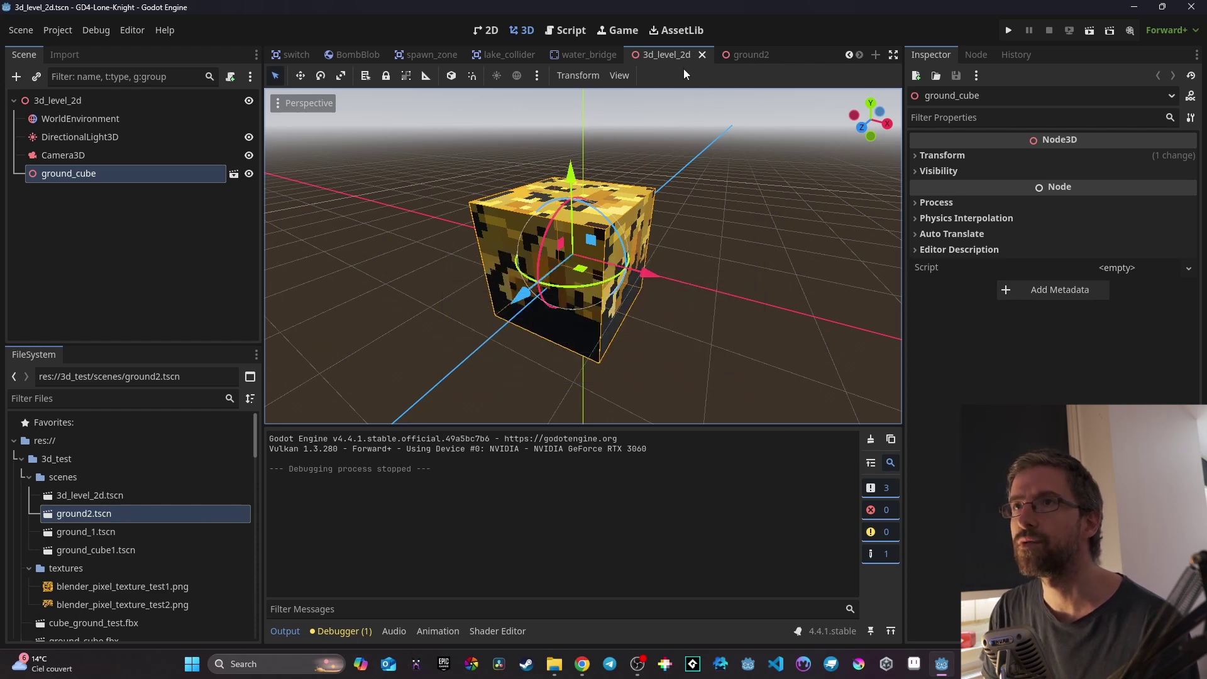
pyautogui.click(699, 54)
pyautogui.click(761, 56)
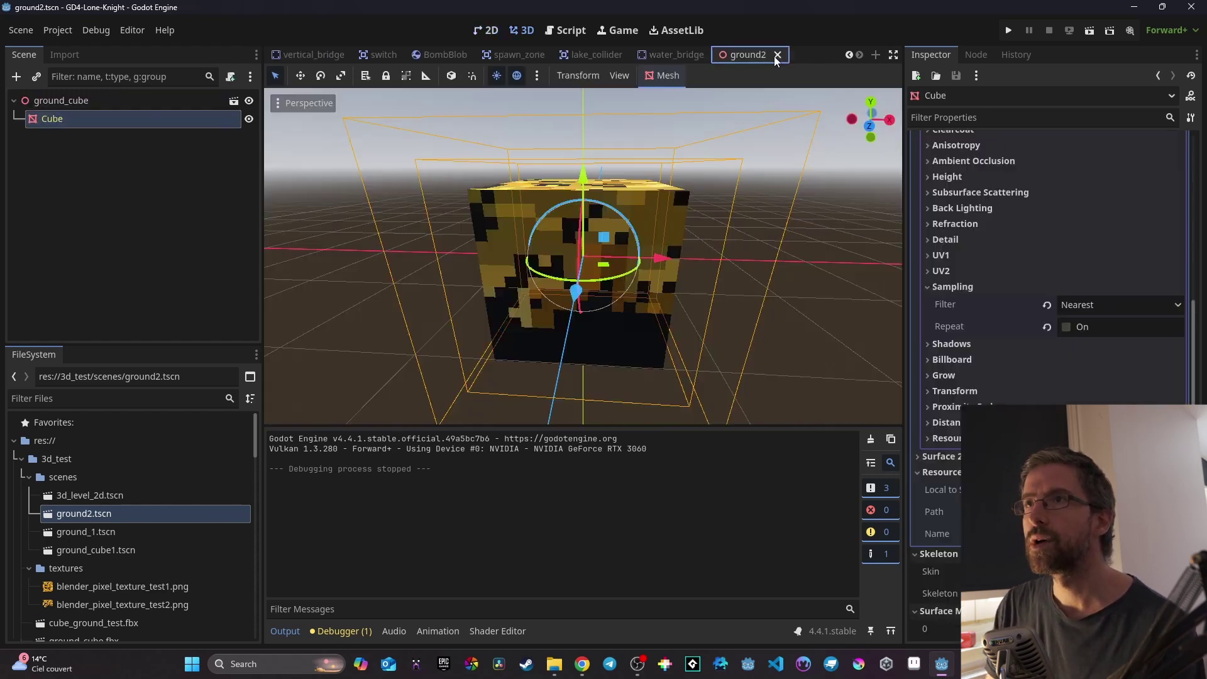
pyautogui.click(777, 56)
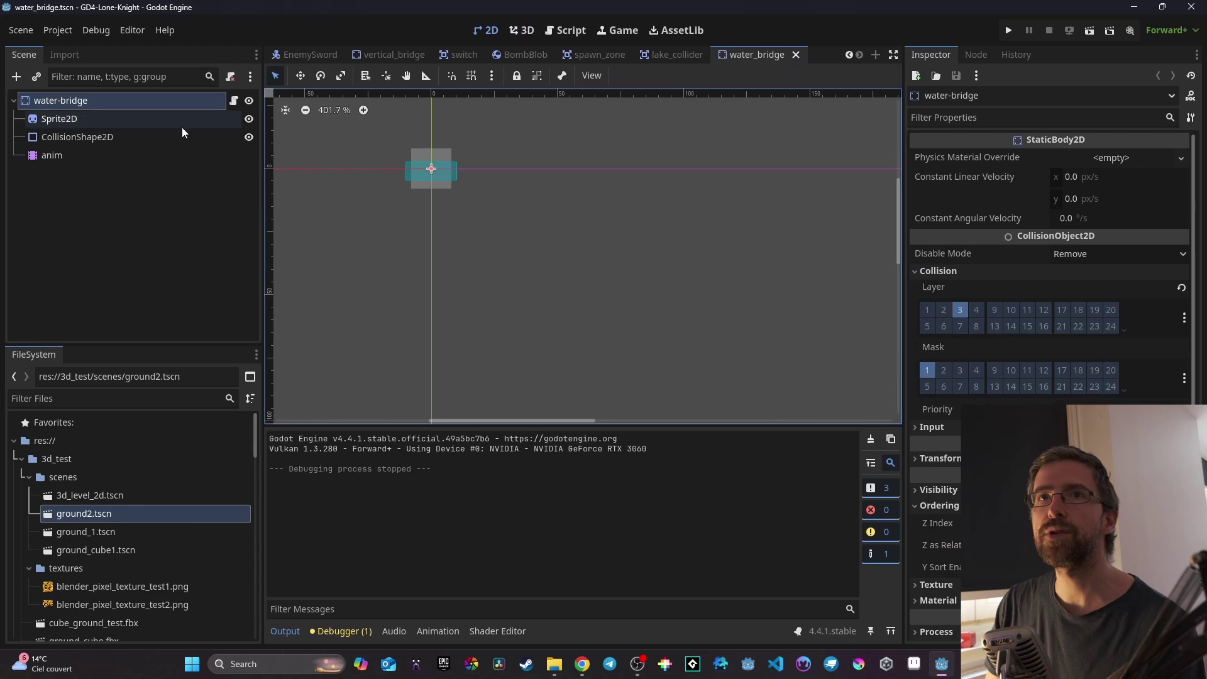
# Create a new 3D scene and rename its root node to cube_test.
pyautogui.click(23, 30)
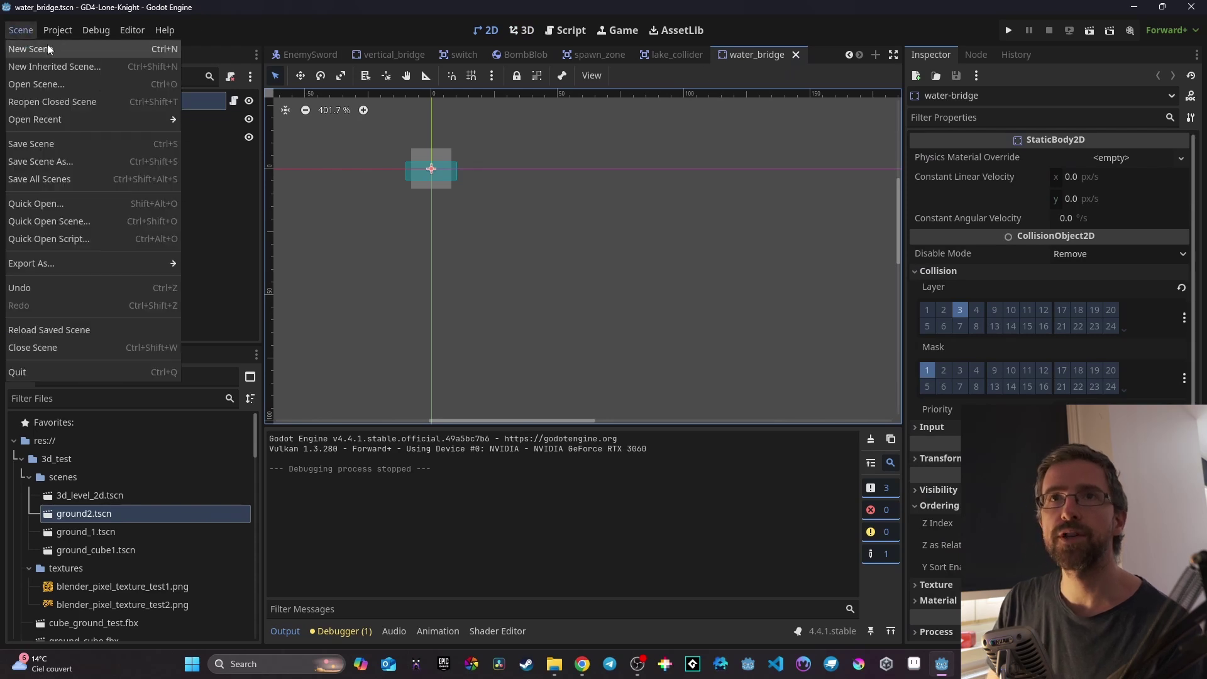
pyautogui.click(48, 49)
pyautogui.click(236, 142)
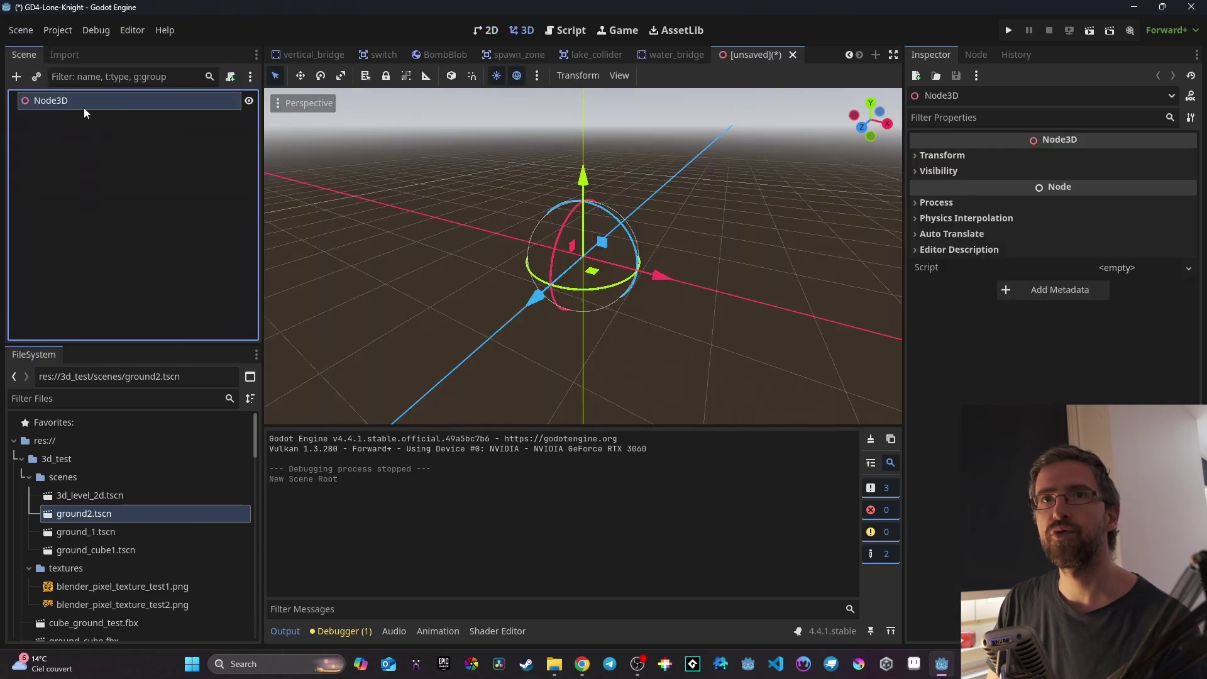
pyautogui.doubleClick(85, 107)
pyautogui.hotkey('ctrl', 'a')
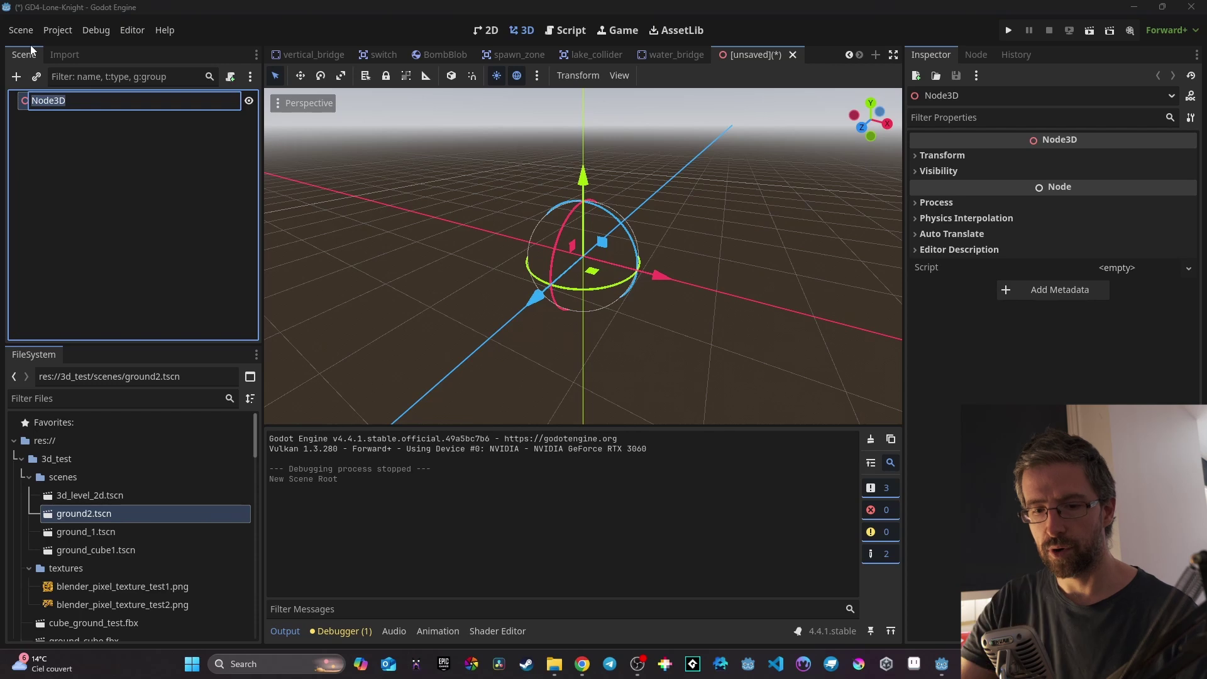
pyautogui.write('cube_test')
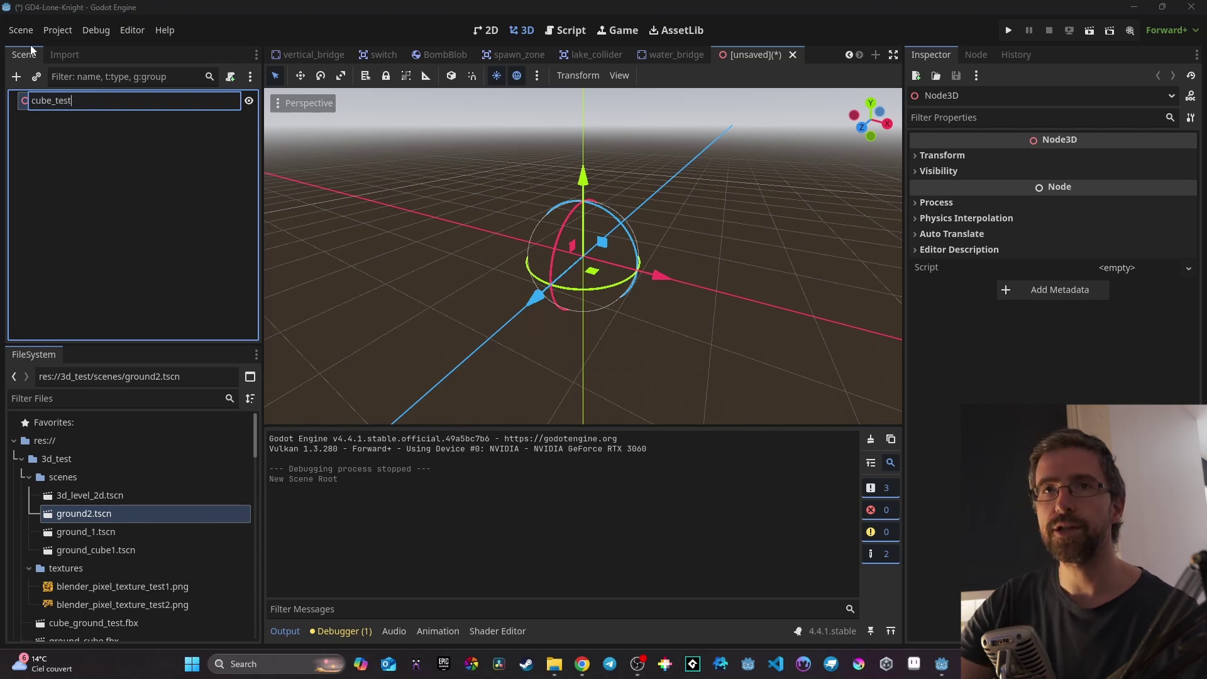
pyautogui.press('Return')
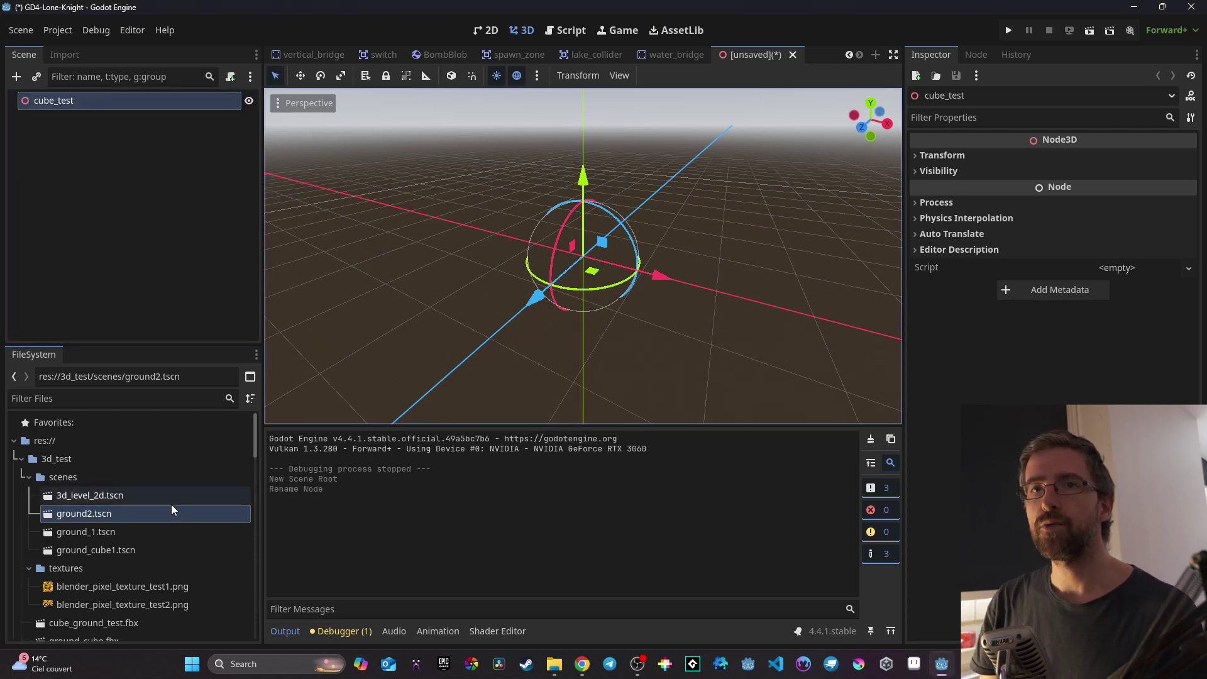
# Place an instance of cube_ground_test.fbx from the project files into the cube_test scene and inspect its textures up close.
pyautogui.scroll(-3, 147, 545)
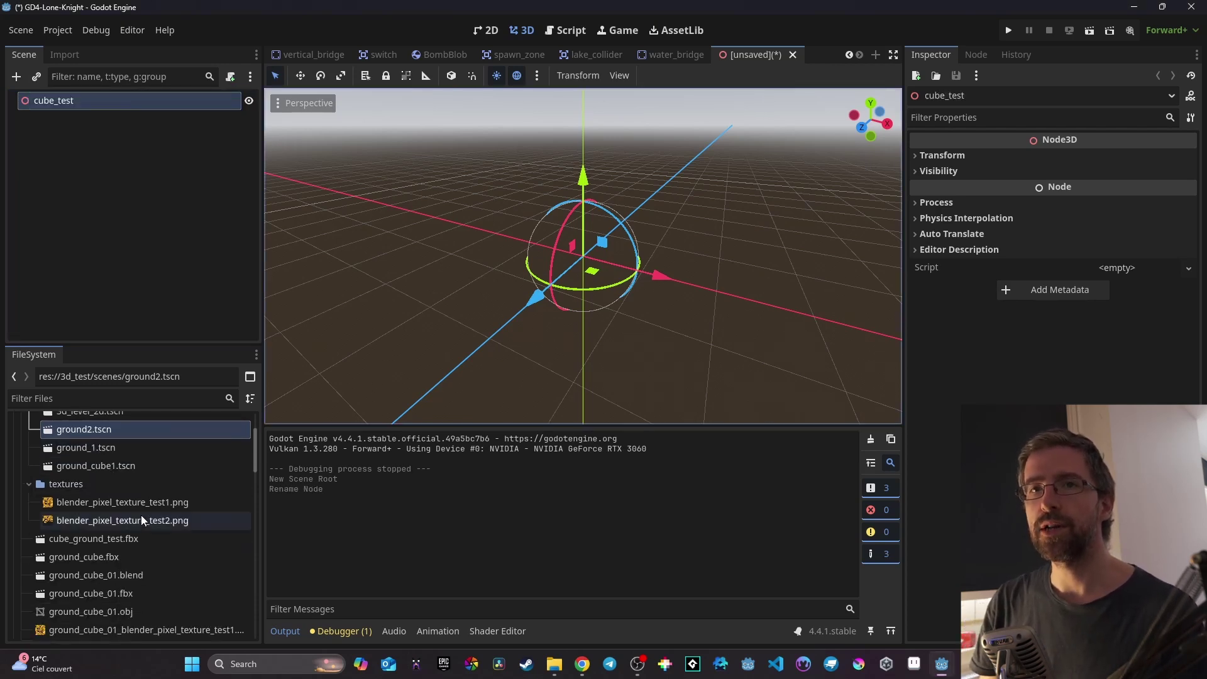
pyautogui.click(123, 540)
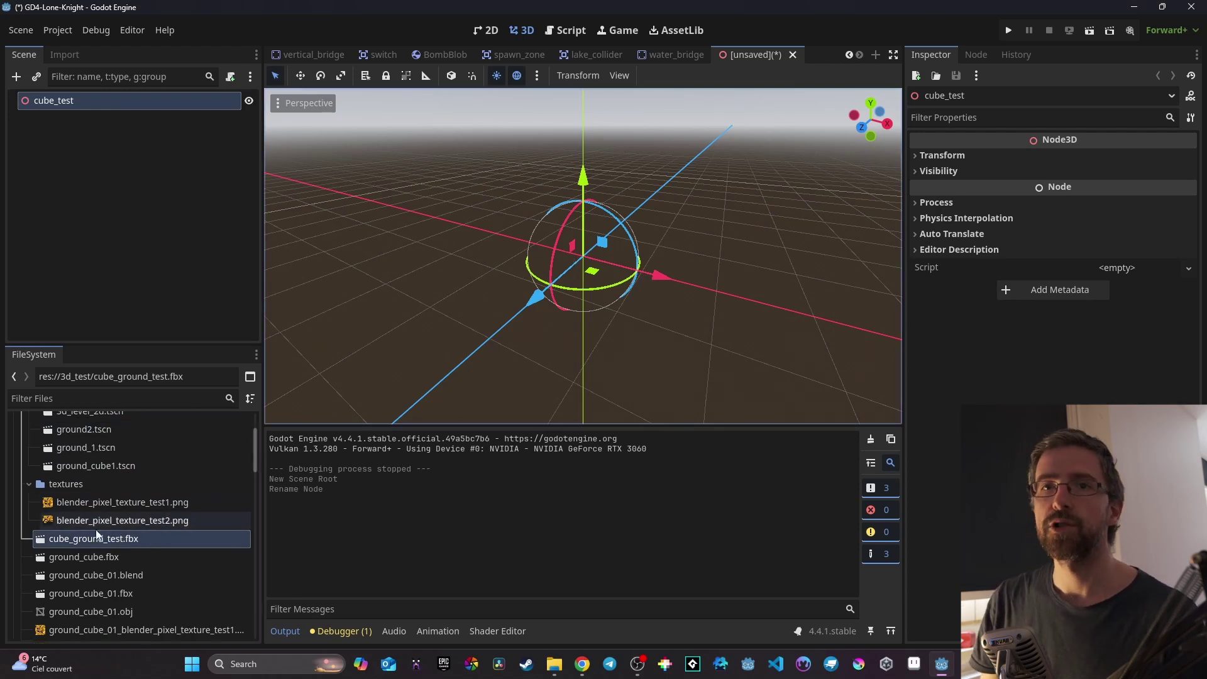
pyautogui.moveTo(99, 539); pyautogui.dragTo(589, 252)
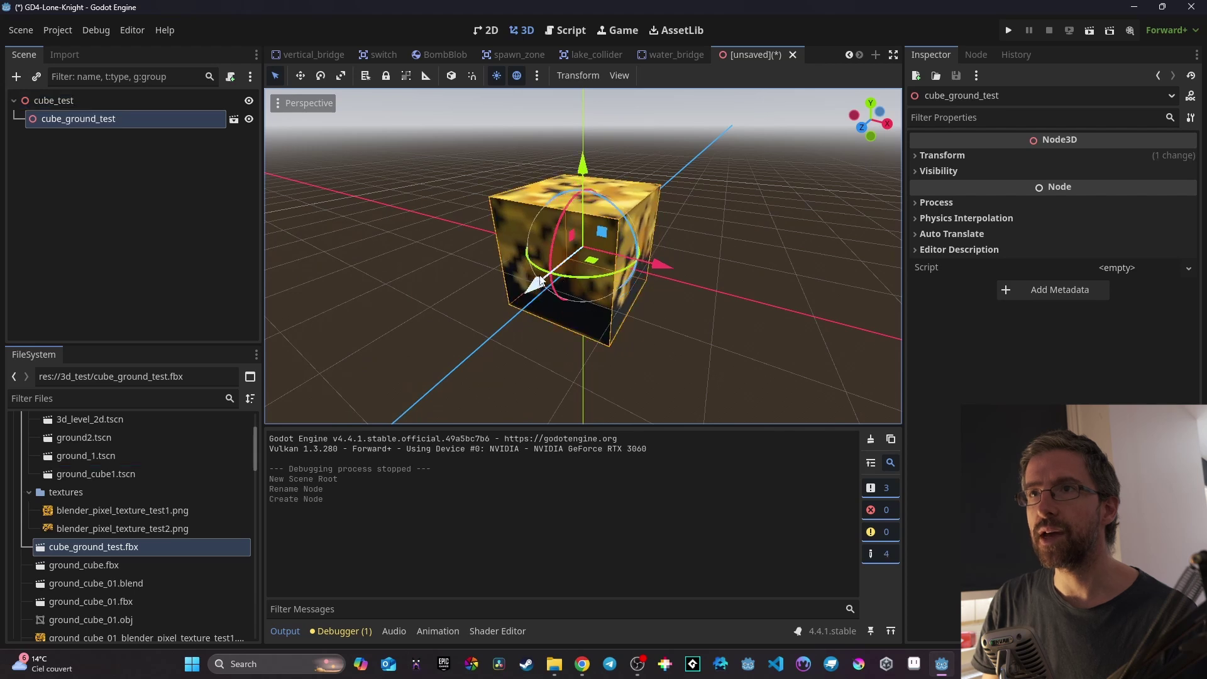
pyautogui.scroll(3, 566, 258)
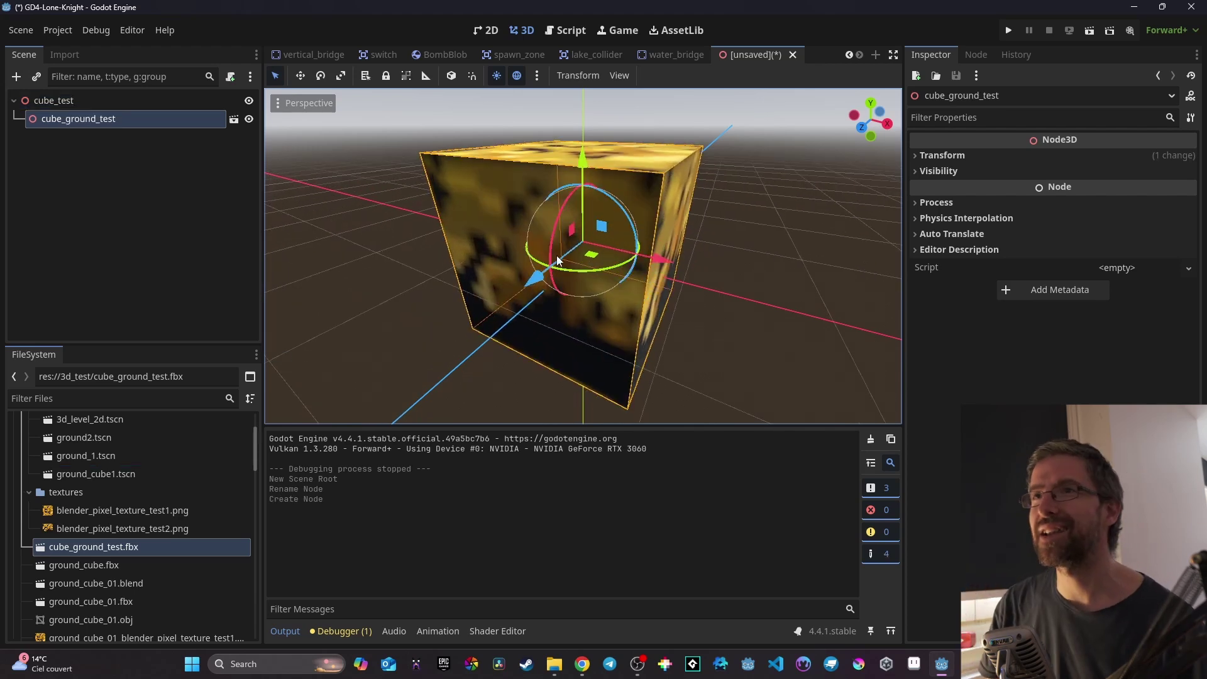
pyautogui.scroll(-8, 719, 262)
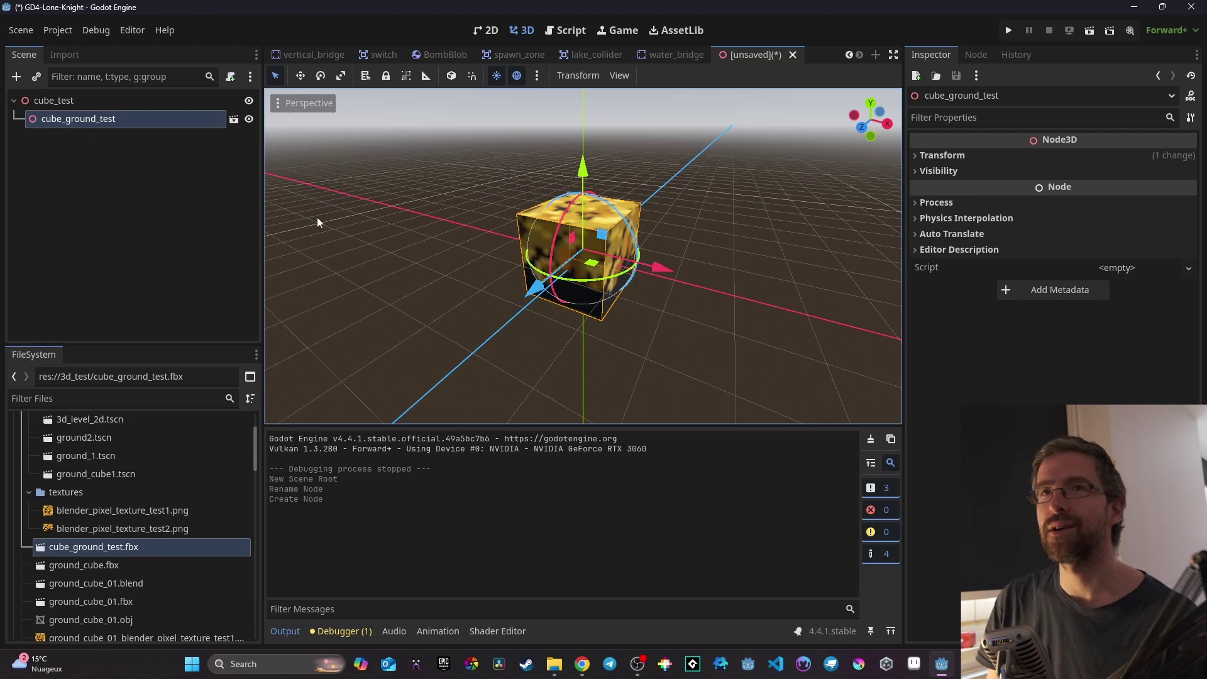
# Open the cube_ground_test instance as a new inherited scene and select its Cube mesh node.
pyautogui.click(233, 120)
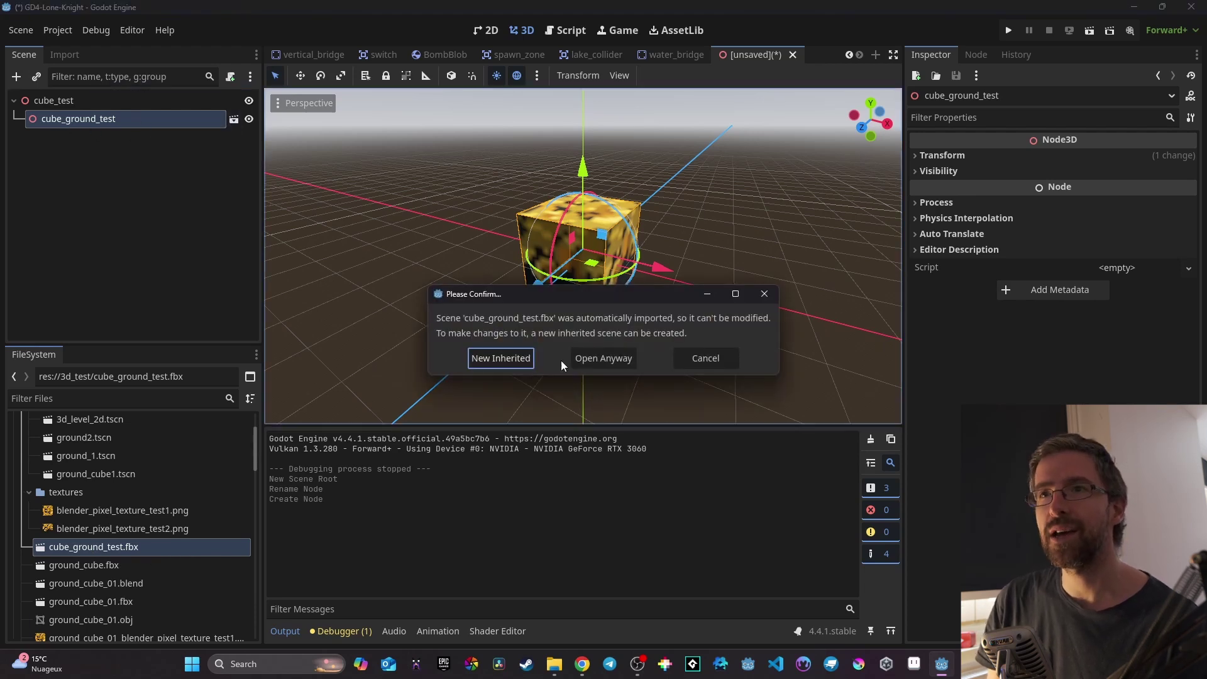
pyautogui.click(511, 357)
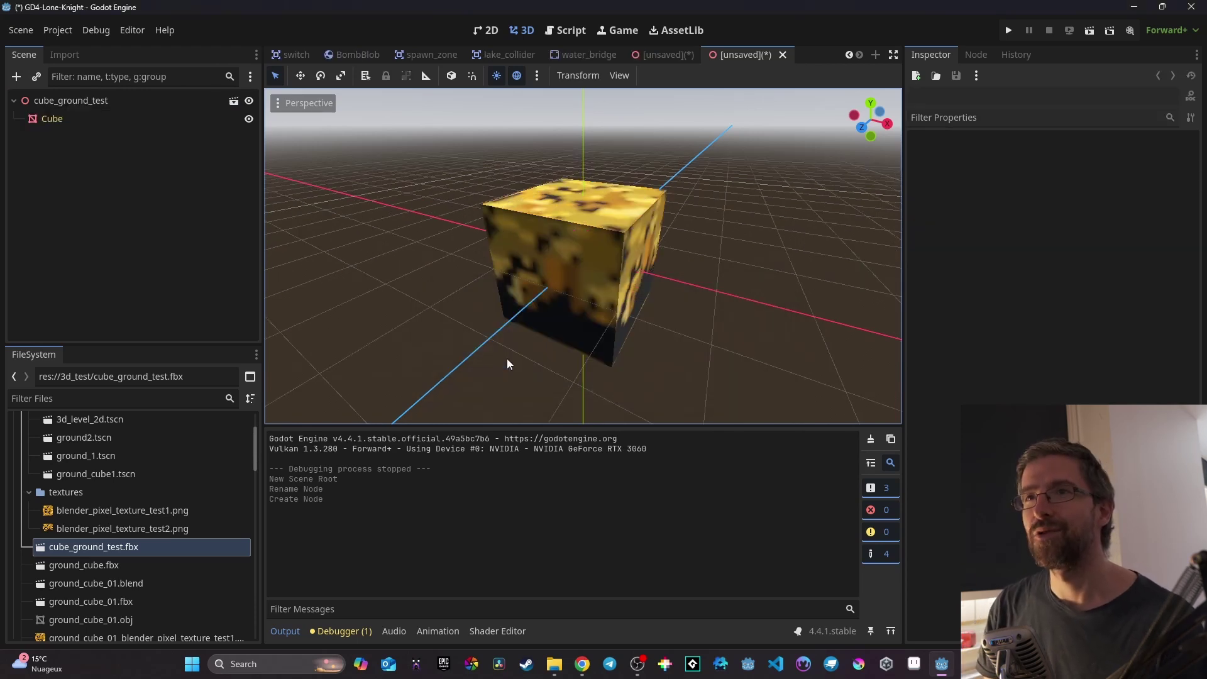
pyautogui.click(74, 121)
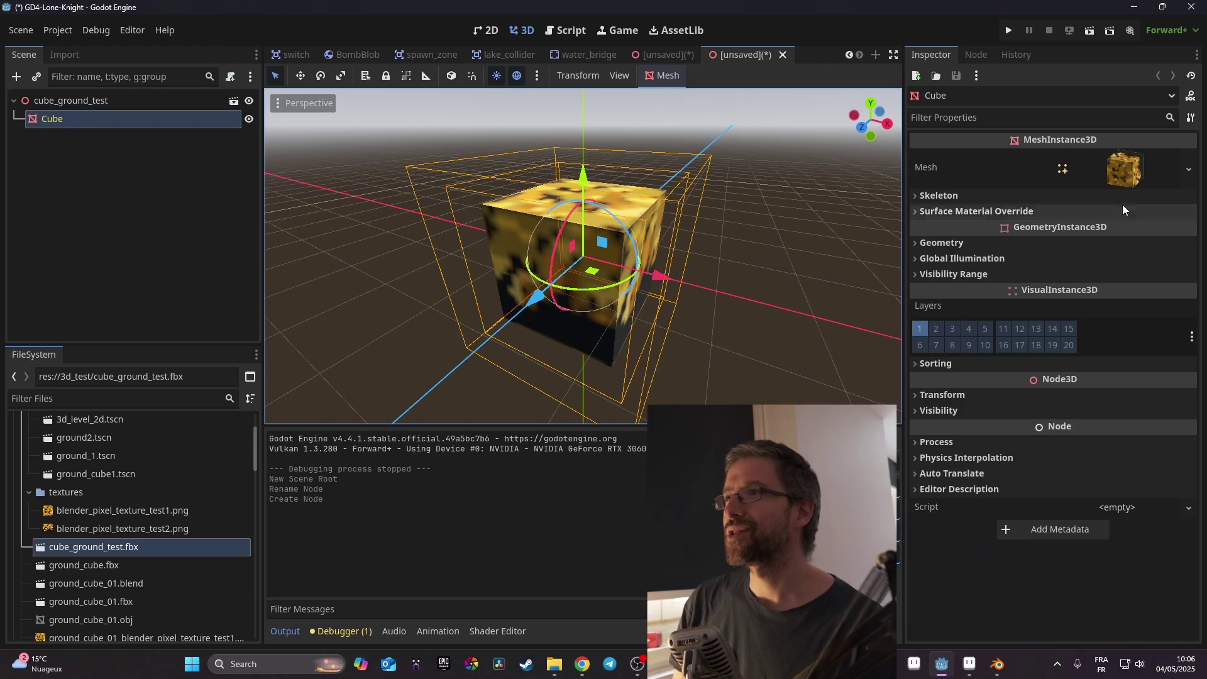
# Examine the Sampling filter and repeat settings of the top_cube material on Surface 0 of the Cube mesh, then collapse the material.
pyautogui.click(1124, 167)
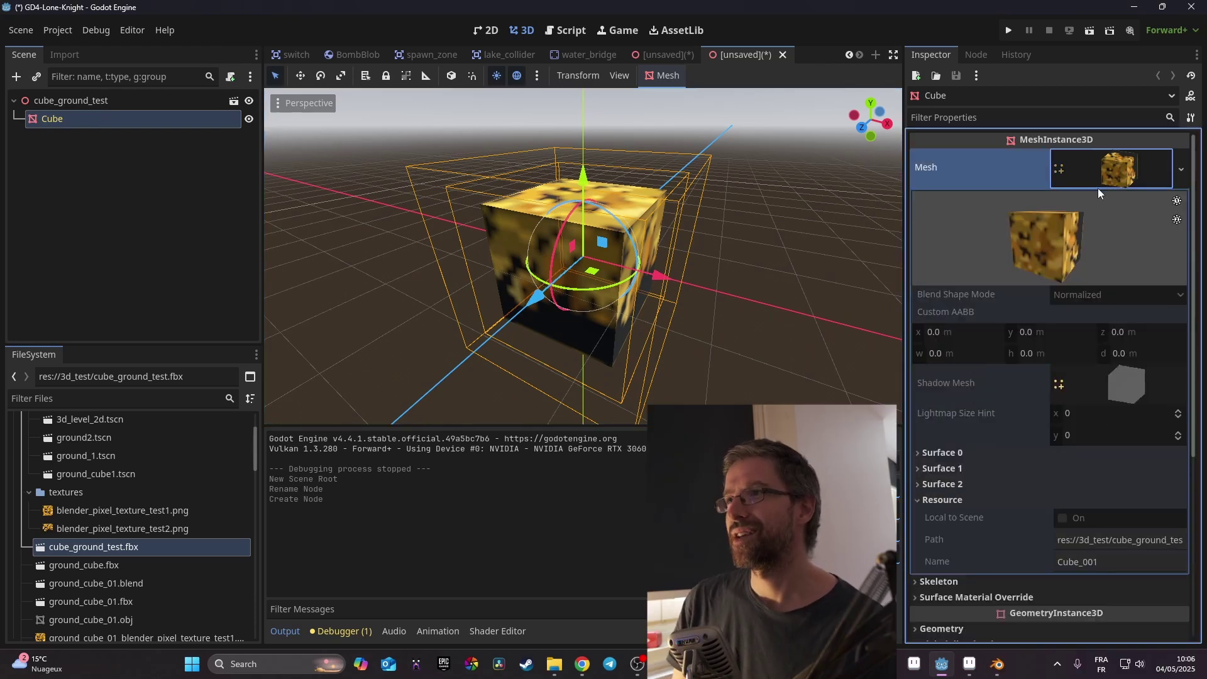
pyautogui.scroll(-5, 1129, 290)
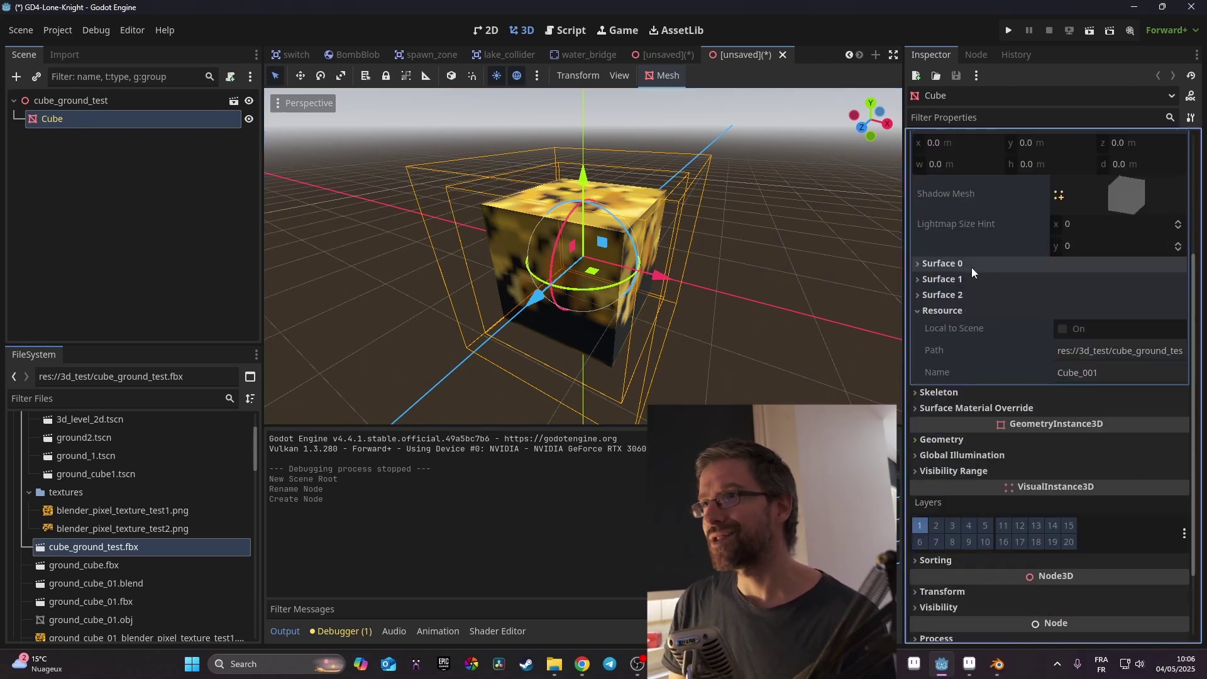
pyautogui.click(957, 263)
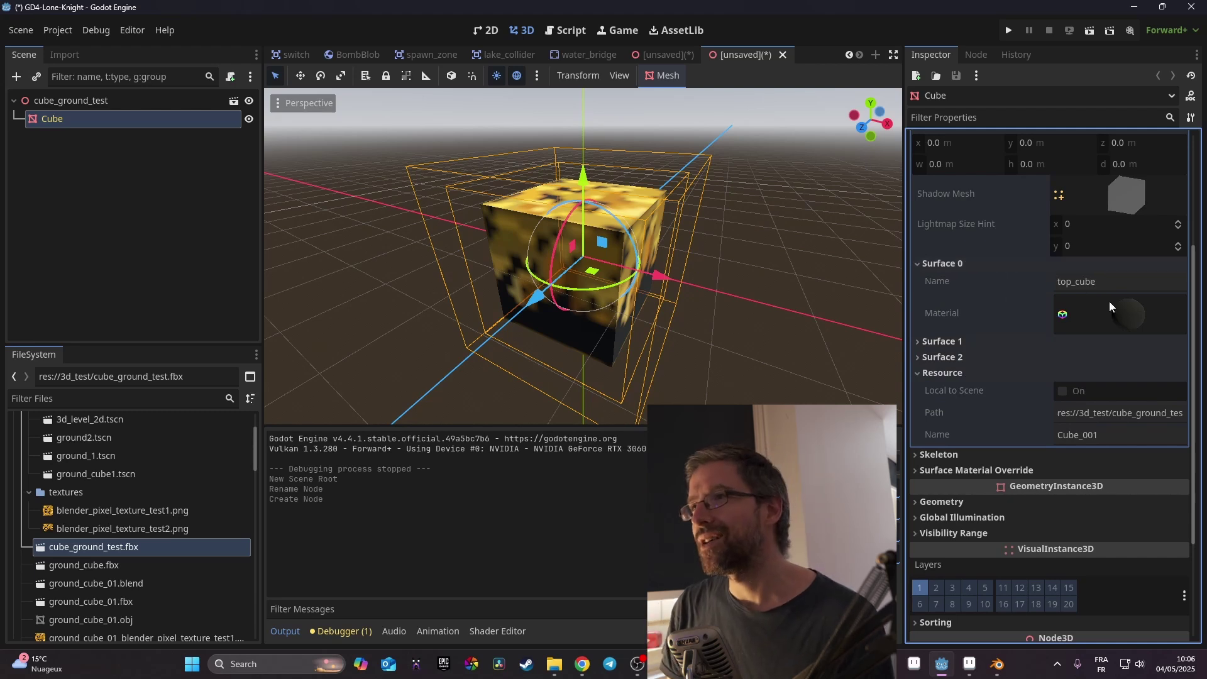
pyautogui.click(1126, 311)
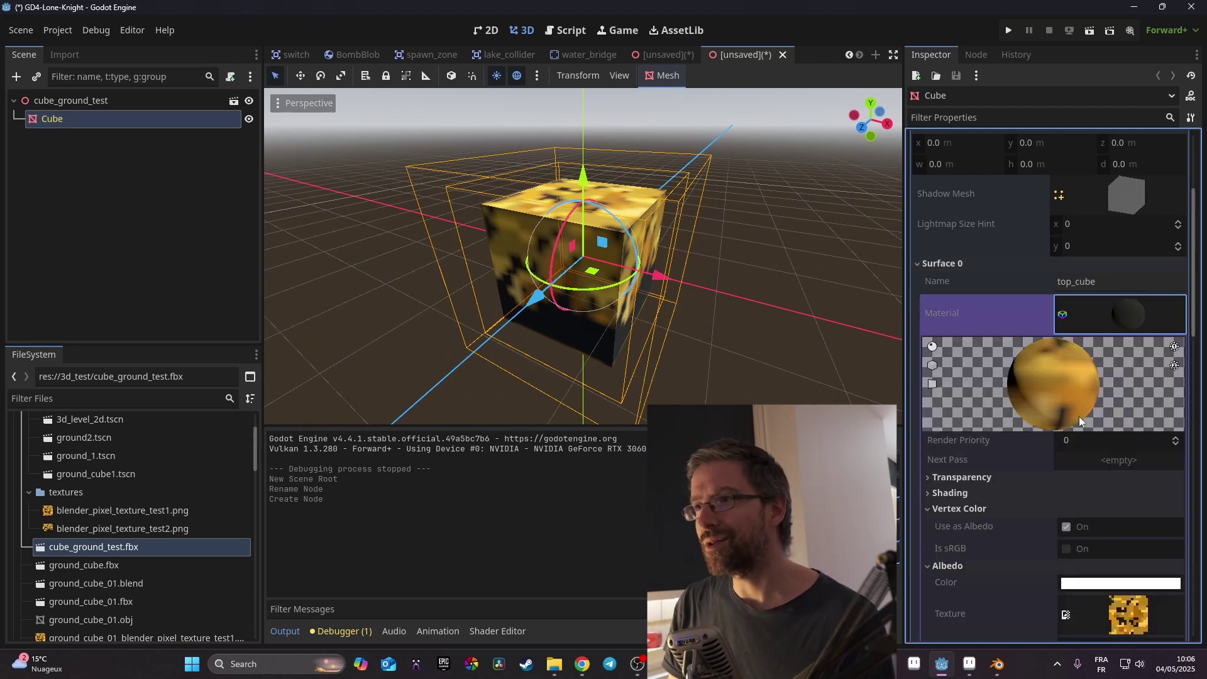
pyautogui.scroll(-5, 1073, 462)
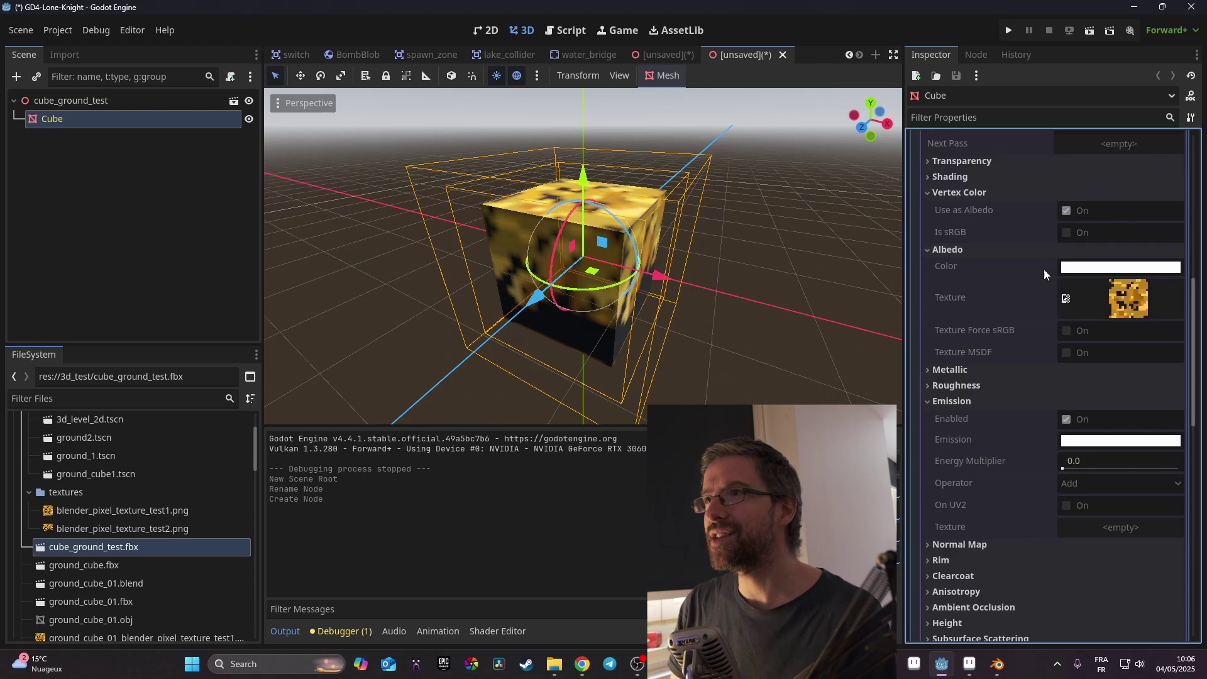
pyautogui.click(936, 192)
pyautogui.click(932, 209)
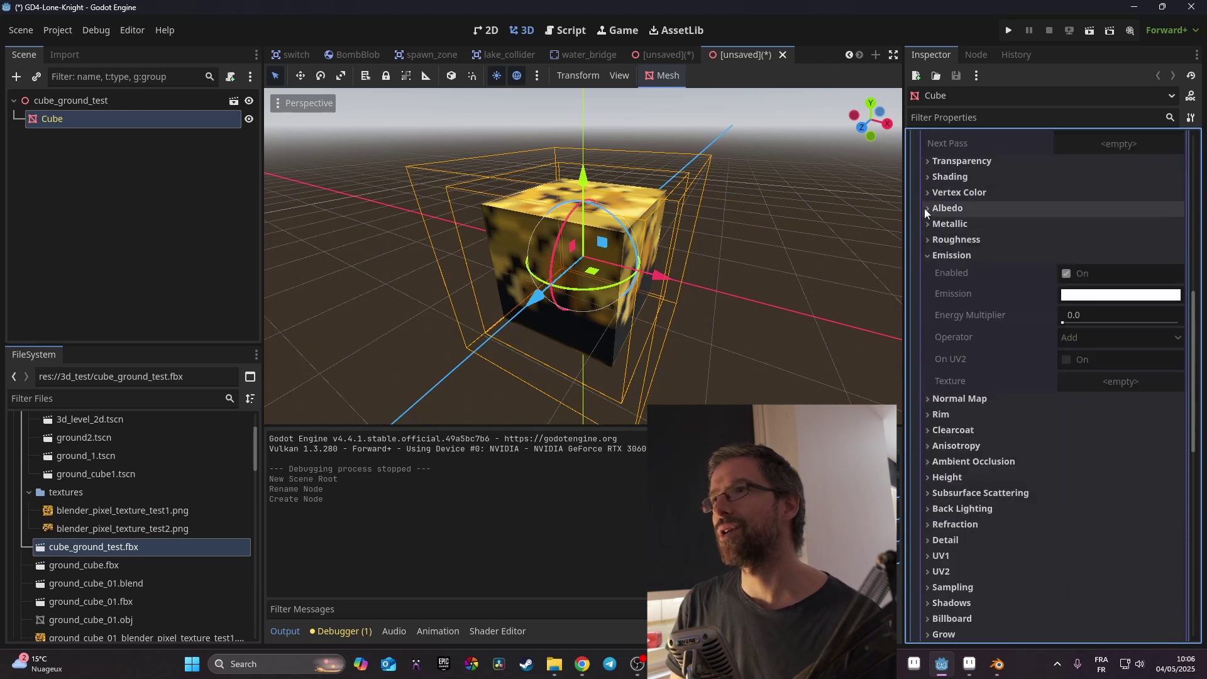
pyautogui.click(931, 254)
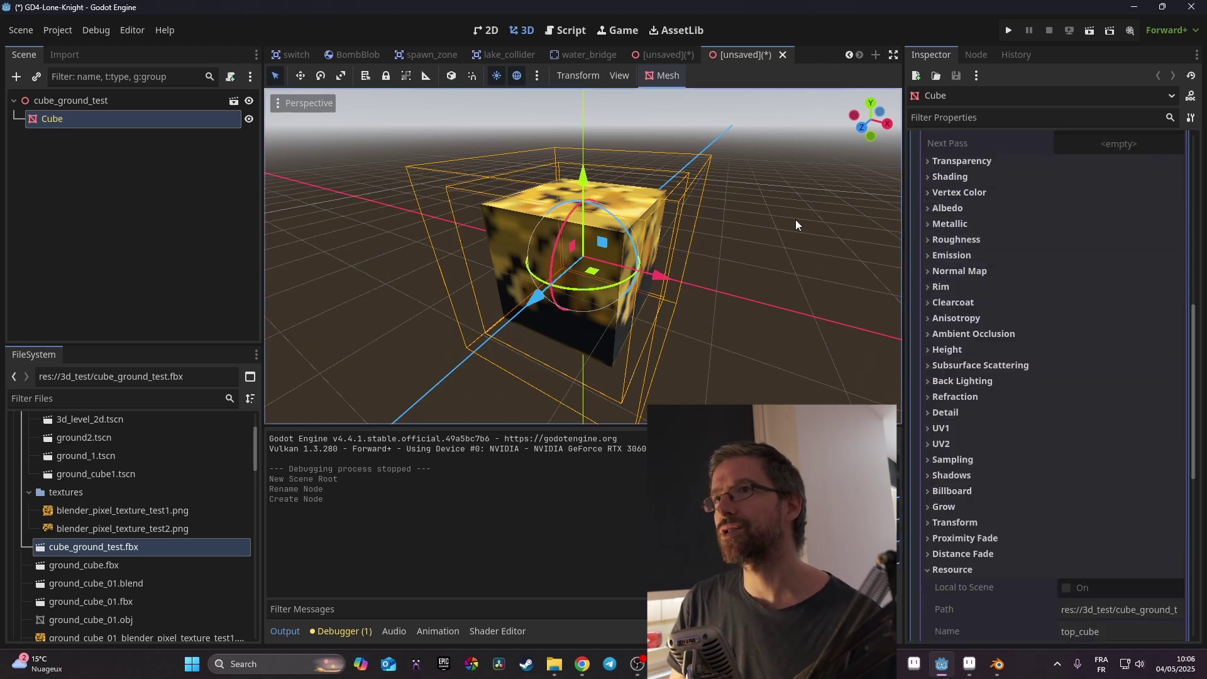
pyautogui.click(936, 462)
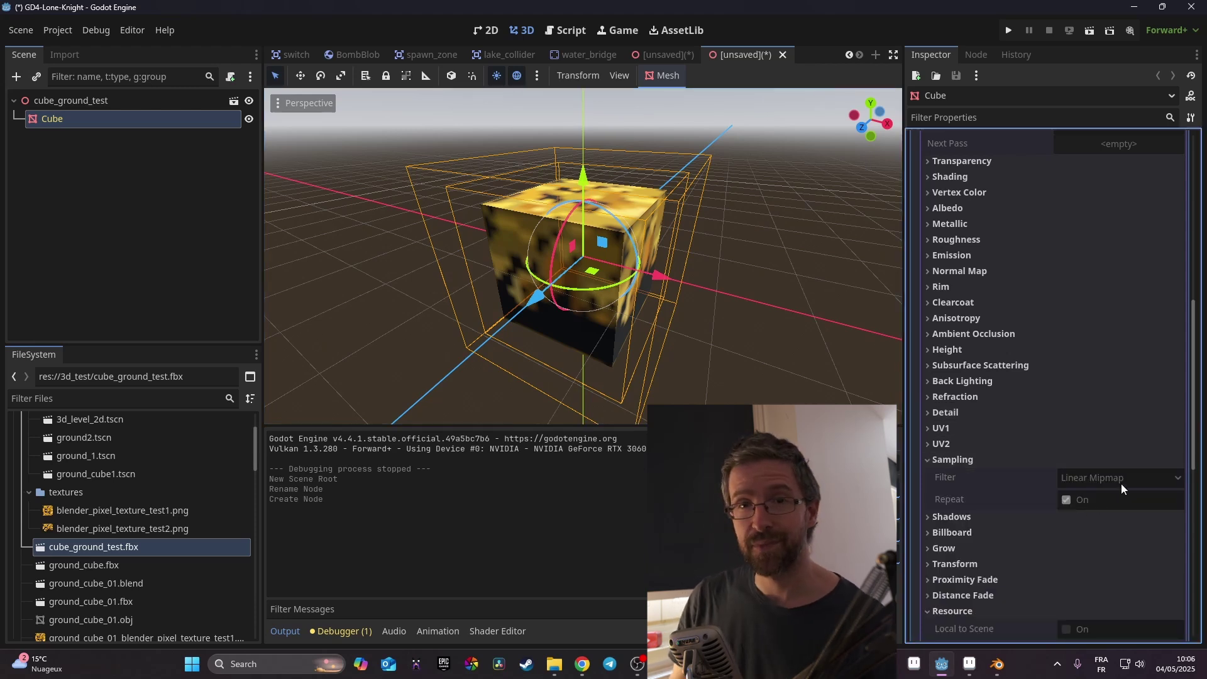
pyautogui.scroll(8, 1121, 483)
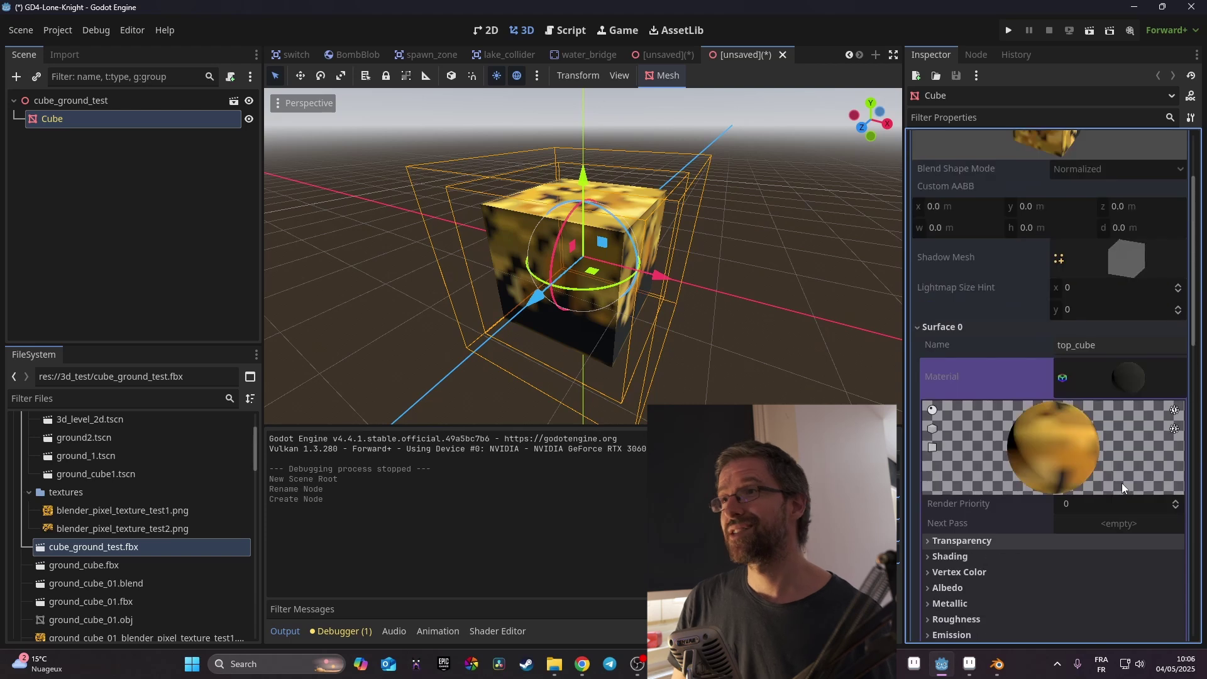
pyautogui.click(1122, 449)
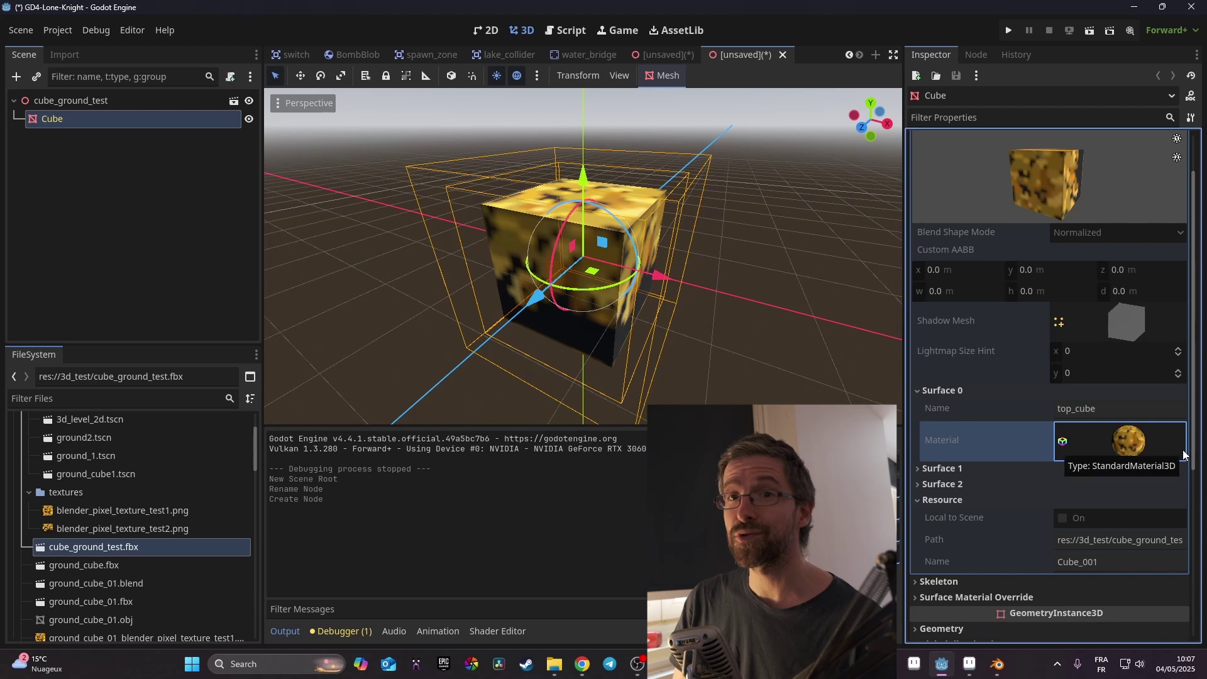
# Make the Cube node's mesh unique, then make its Surface 0 top_cube material unique as well.
pyautogui.scroll(2, 1170, 201)
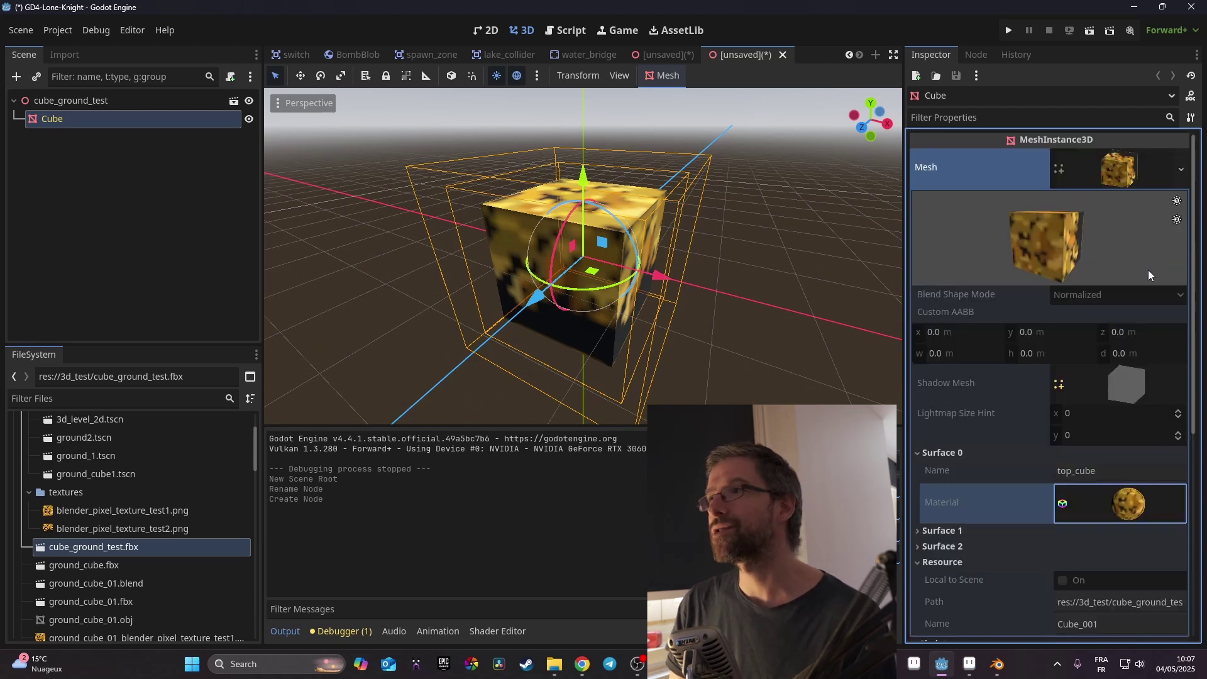
pyautogui.click(1182, 171)
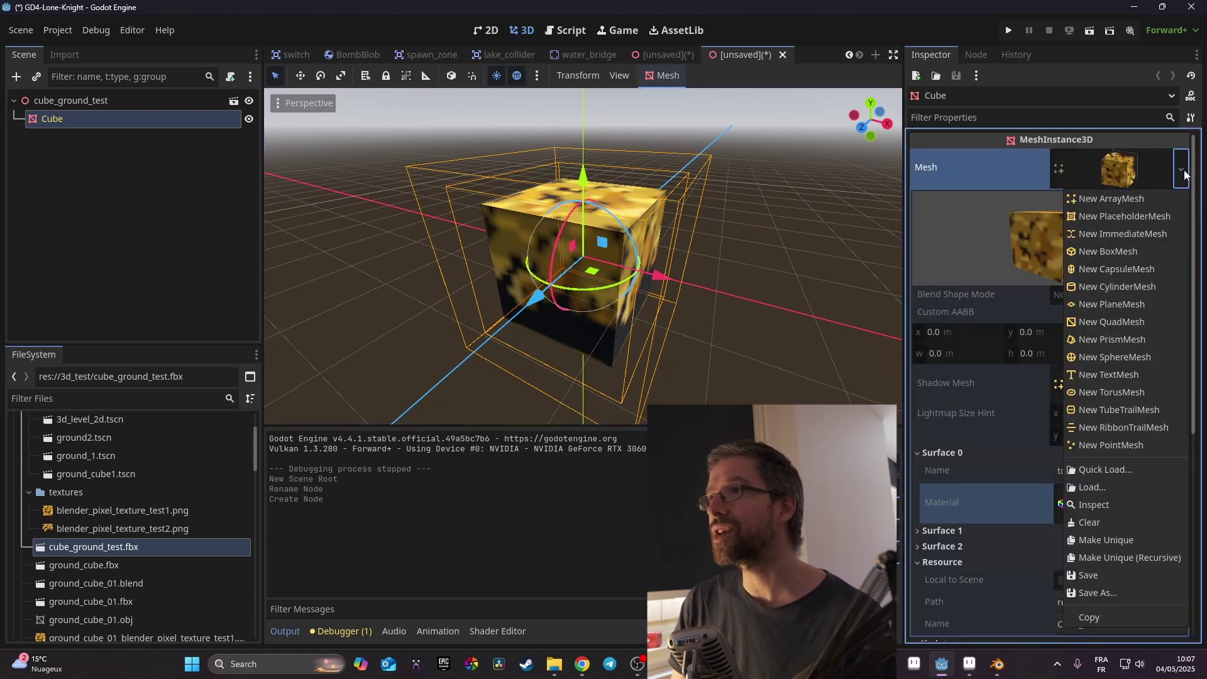
pyautogui.click(1116, 541)
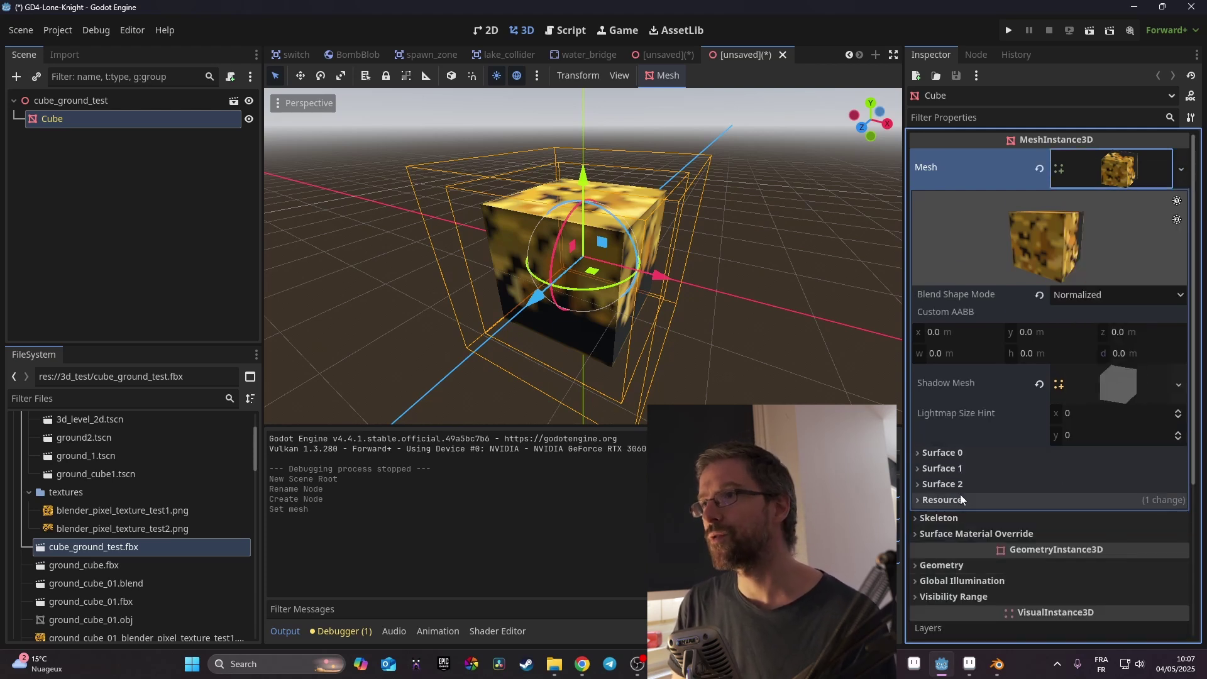
pyautogui.click(955, 453)
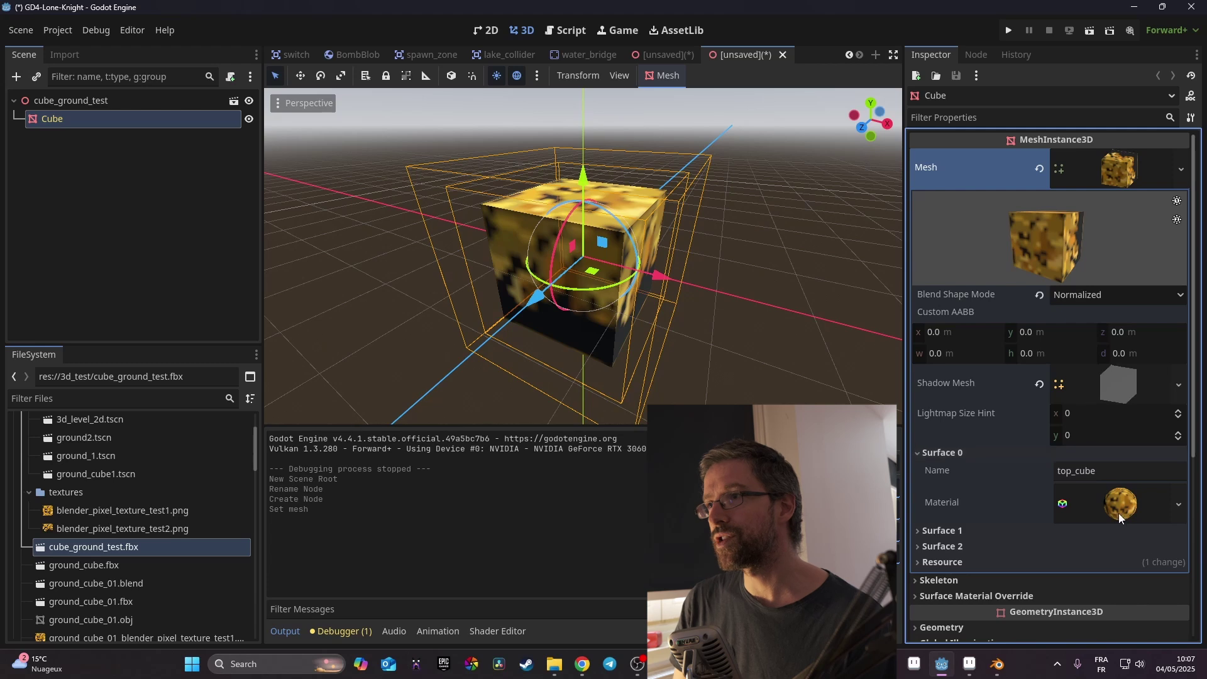
pyautogui.click(1180, 508)
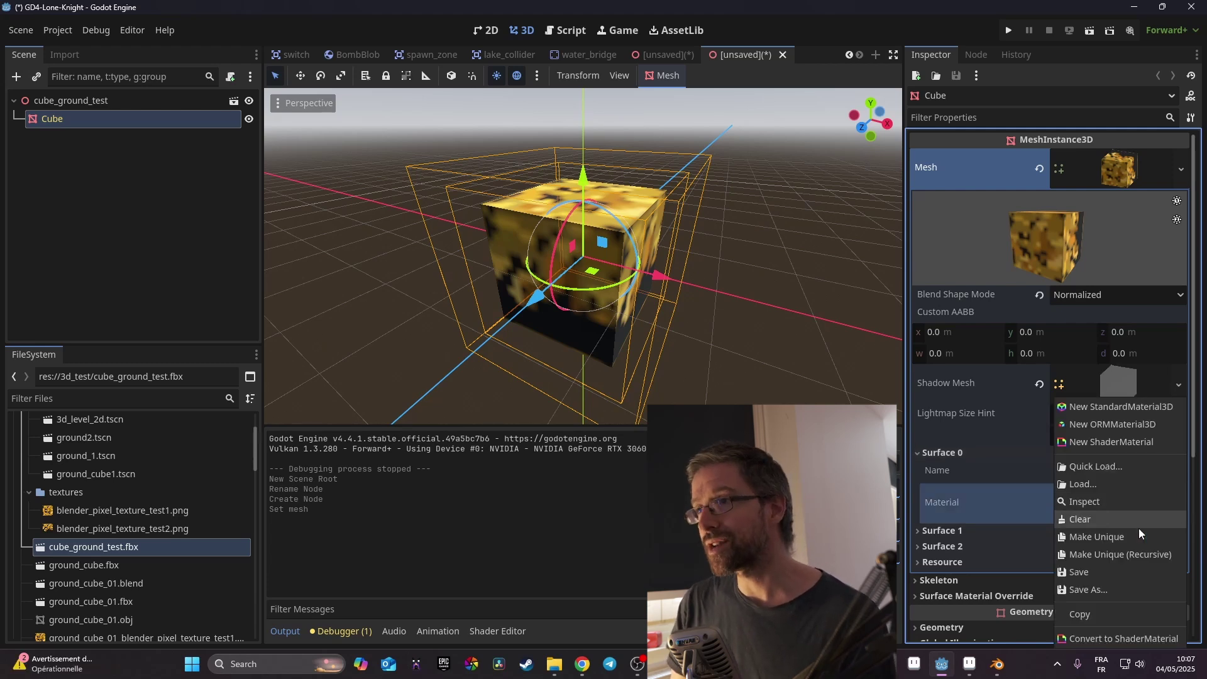
pyautogui.click(1118, 536)
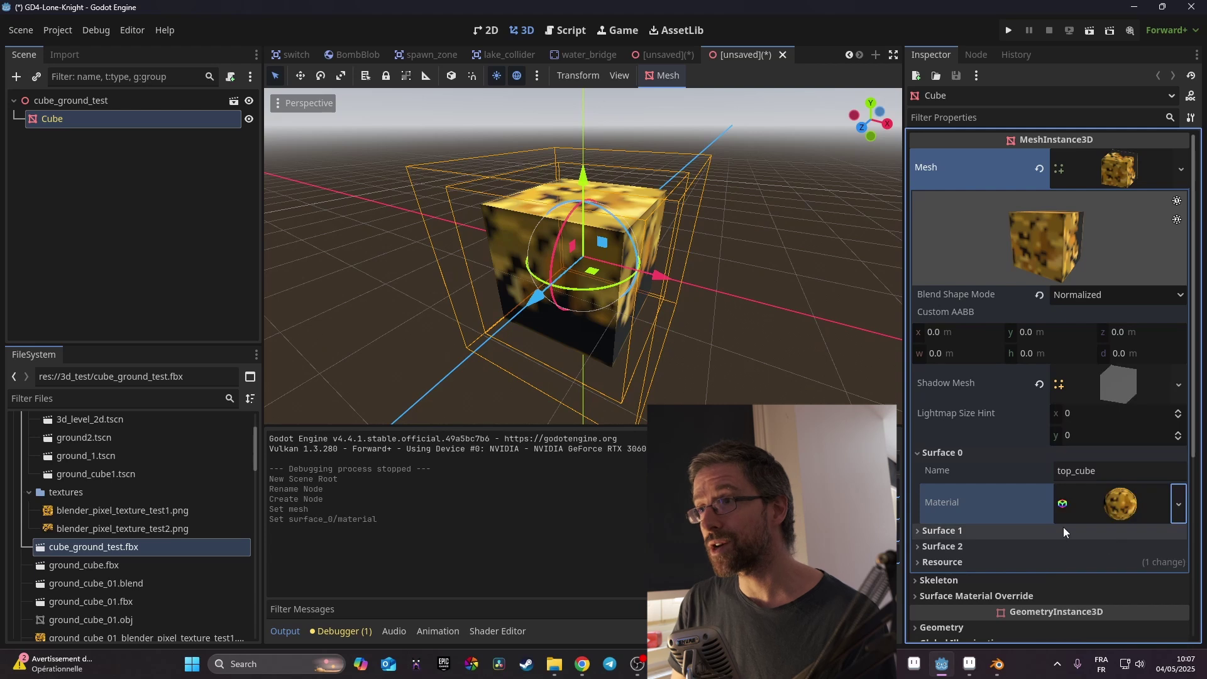
# Set the top_cube material's Sampling filter to Nearest and inspect the cube's top texture.
pyautogui.scroll(-2, 1062, 527)
pyautogui.click(1107, 384)
pyautogui.scroll(-10, 1105, 387)
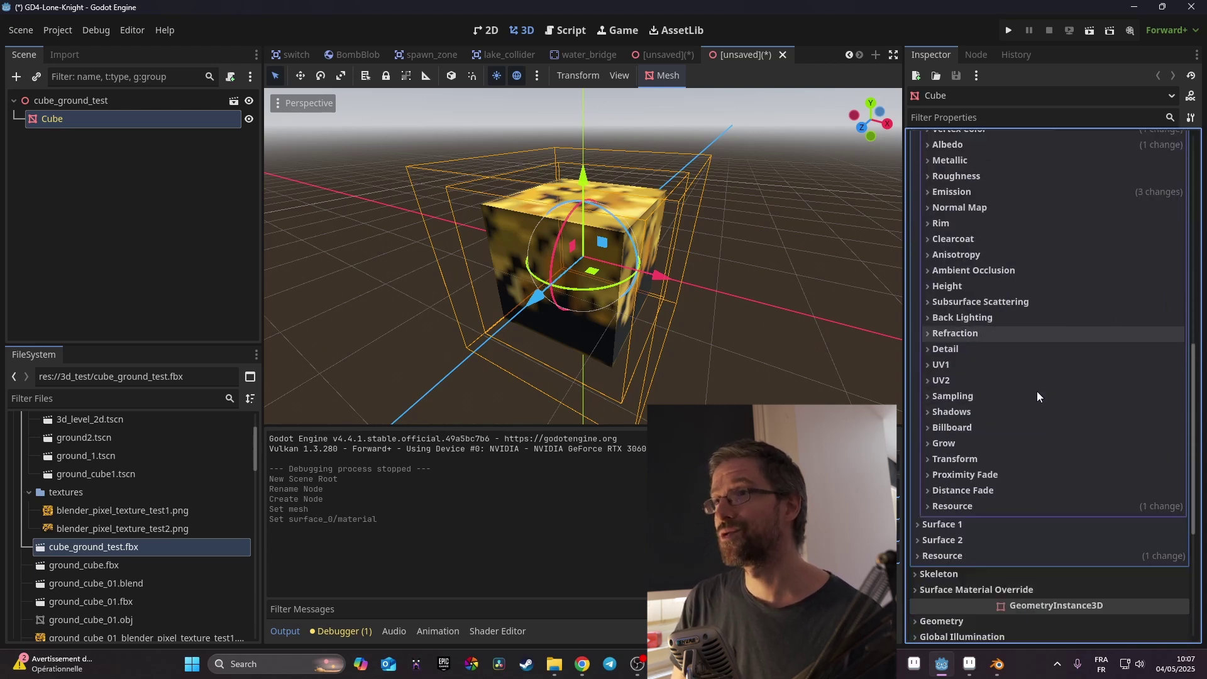
pyautogui.click(966, 395)
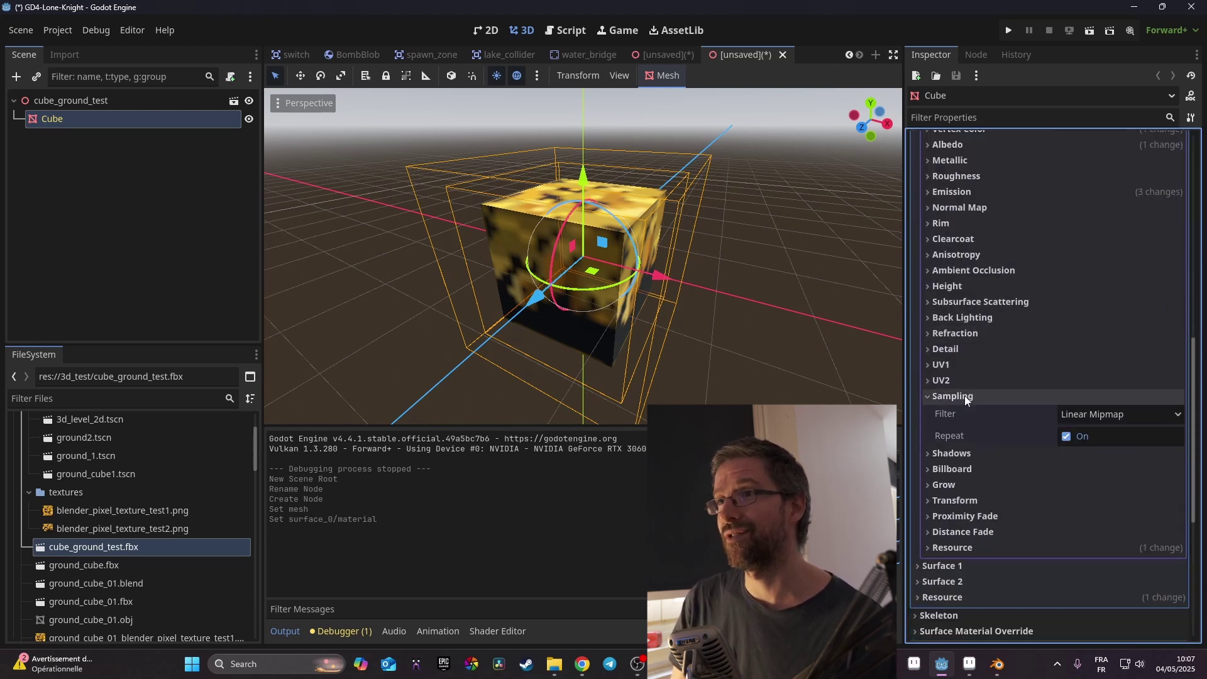
pyautogui.click(1119, 416)
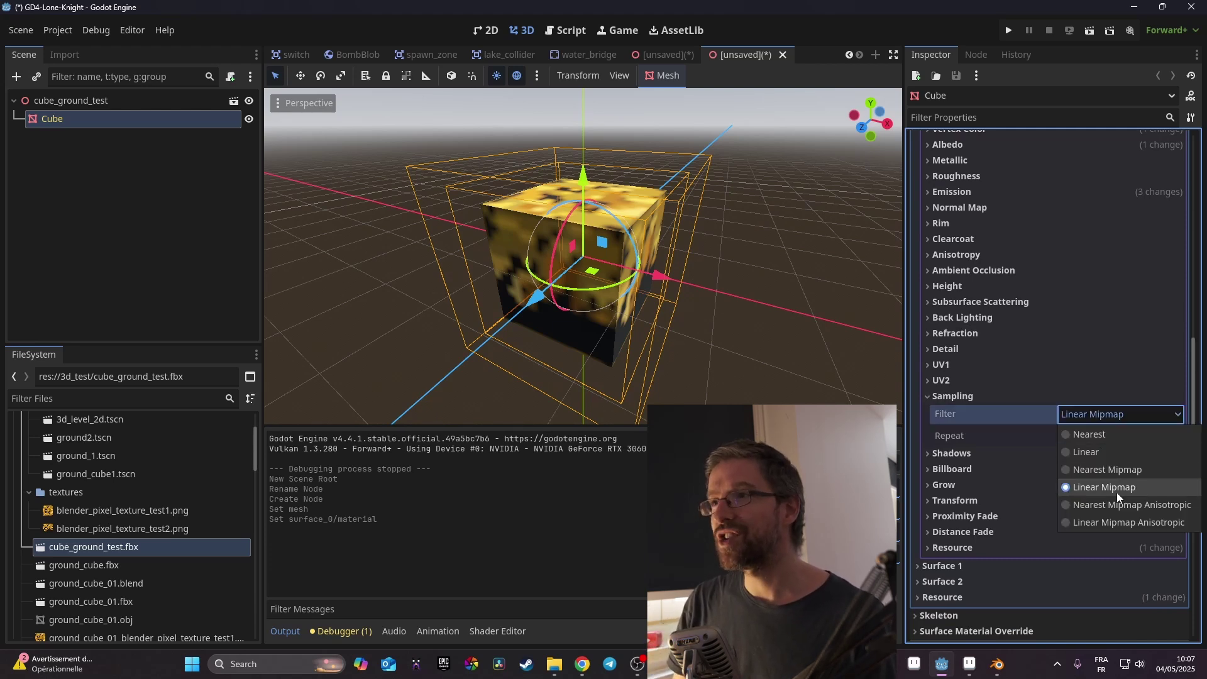
pyautogui.click(1103, 436)
pyautogui.scroll(3, 616, 258)
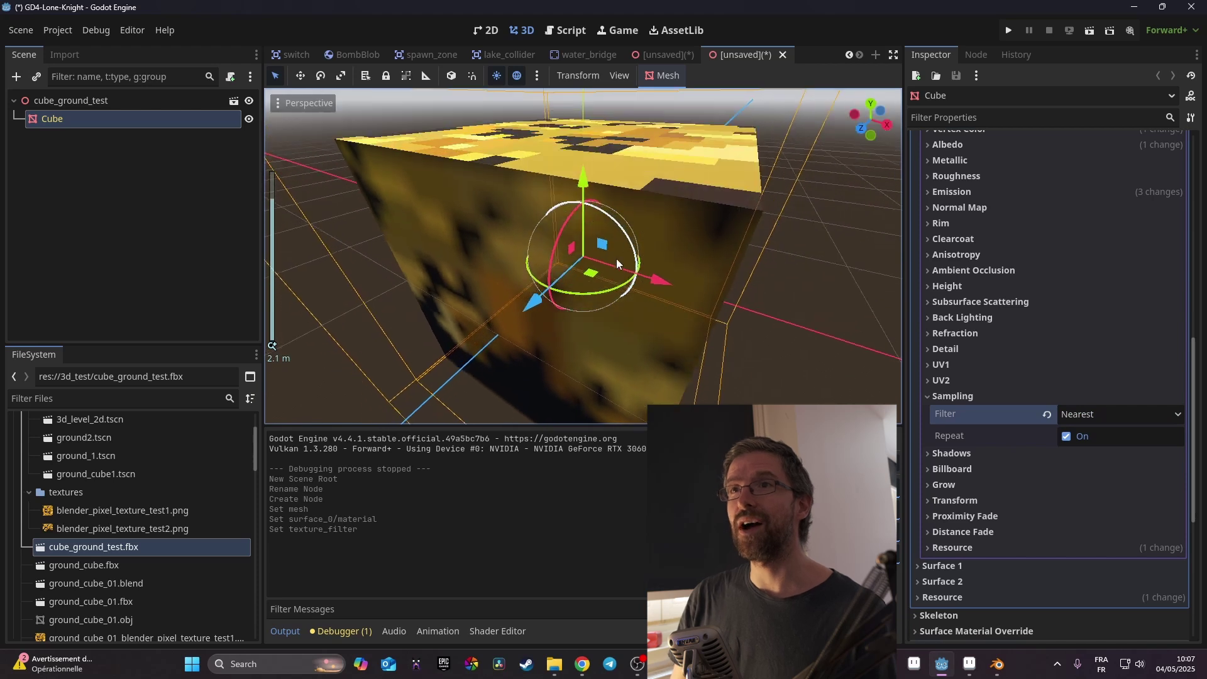
pyautogui.moveTo(616, 259); pyautogui.dragTo(613, 281, button='middle')
pyautogui.scroll(-2, 579, 180)
pyautogui.scroll(-4, 579, 179)
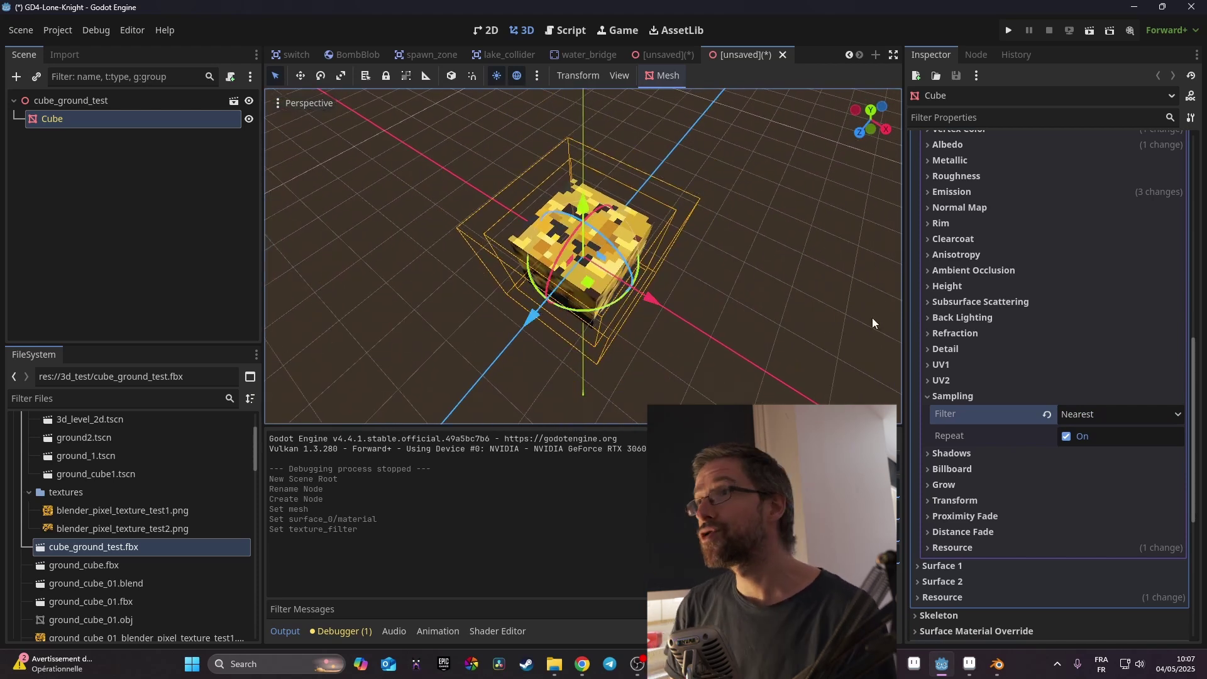
# Collapse Surface 0 and make the side_cube material on Surface 1 unique.
pyautogui.scroll(2, 1029, 311)
pyautogui.scroll(3, 1028, 312)
pyautogui.click(939, 264)
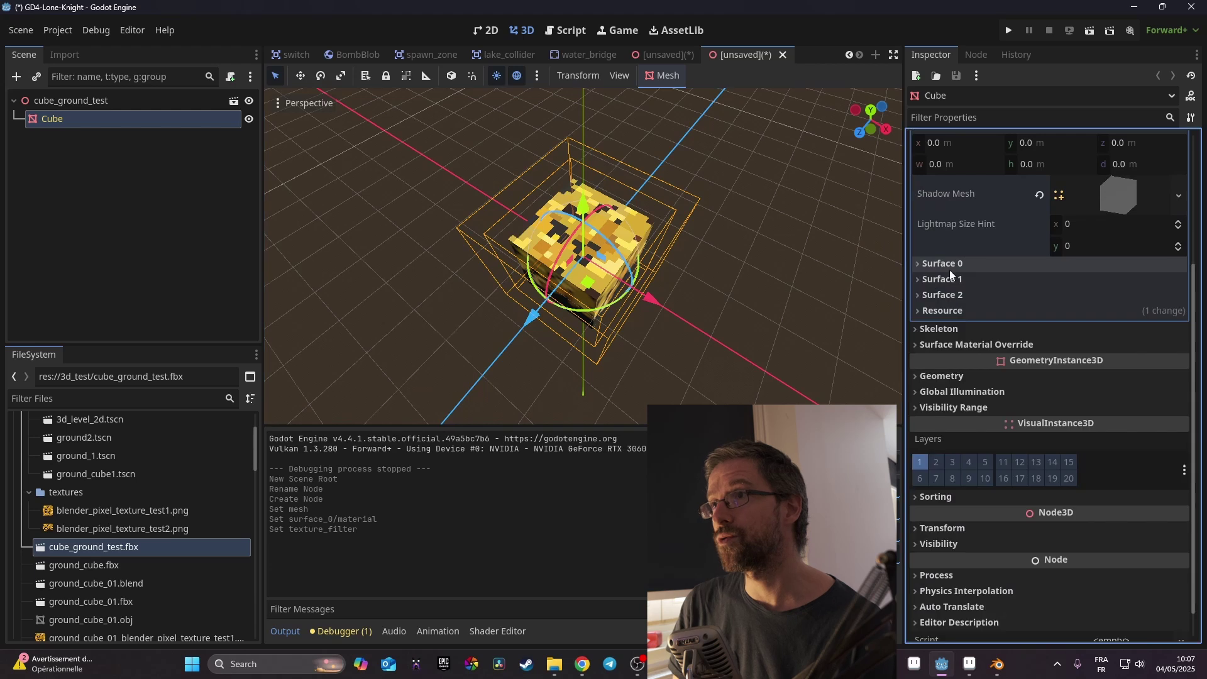
pyautogui.click(939, 279)
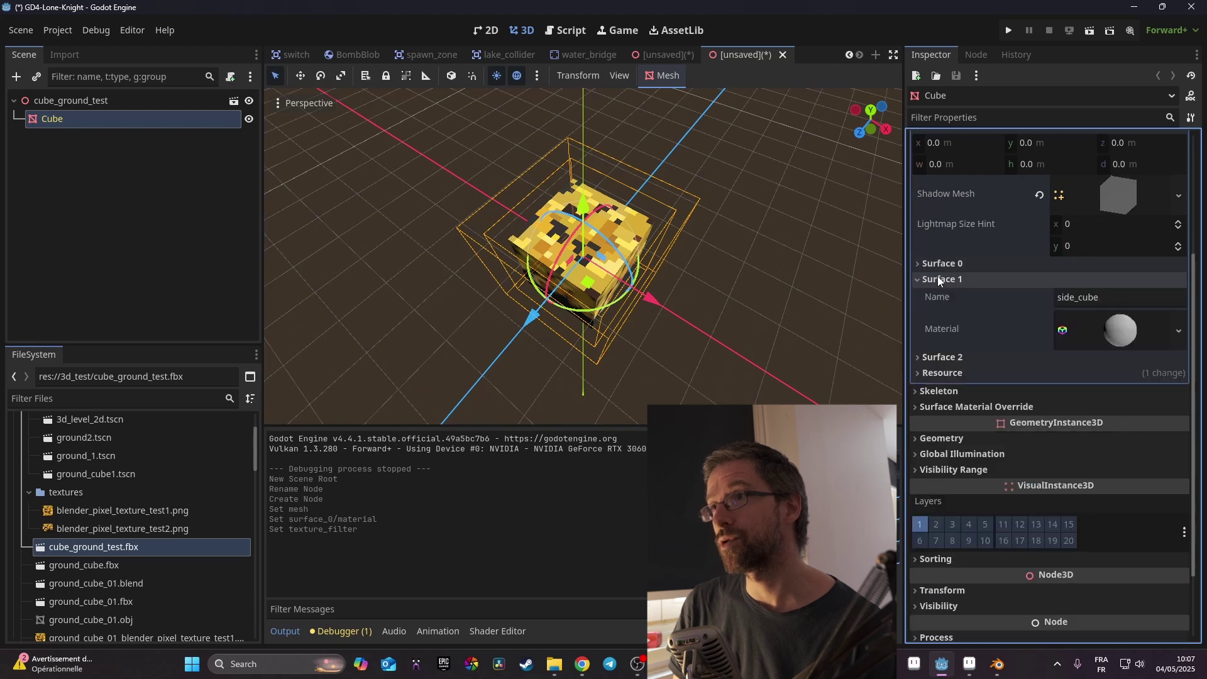
pyautogui.click(1178, 332)
pyautogui.click(1122, 491)
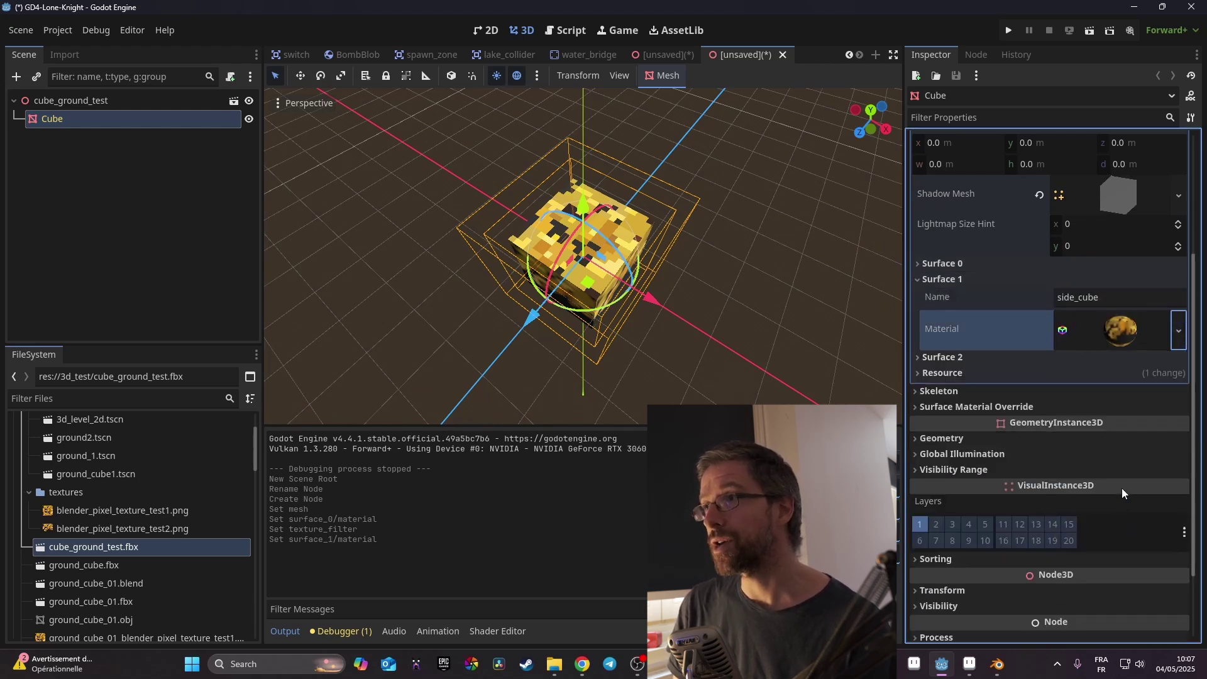
# Set the side_cube material's Sampling filter to Nearest and inspect the cube's sides.
pyautogui.click(1128, 334)
pyautogui.scroll(-5, 1127, 334)
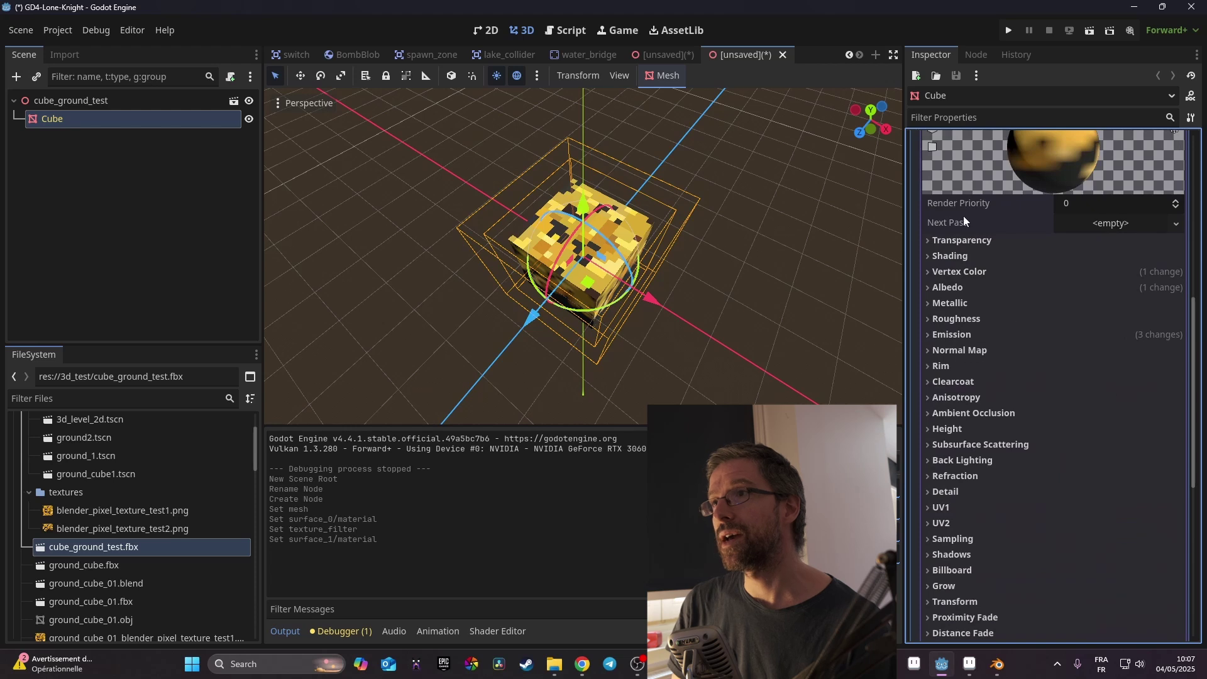
pyautogui.scroll(-1, 963, 217)
pyautogui.click(952, 412)
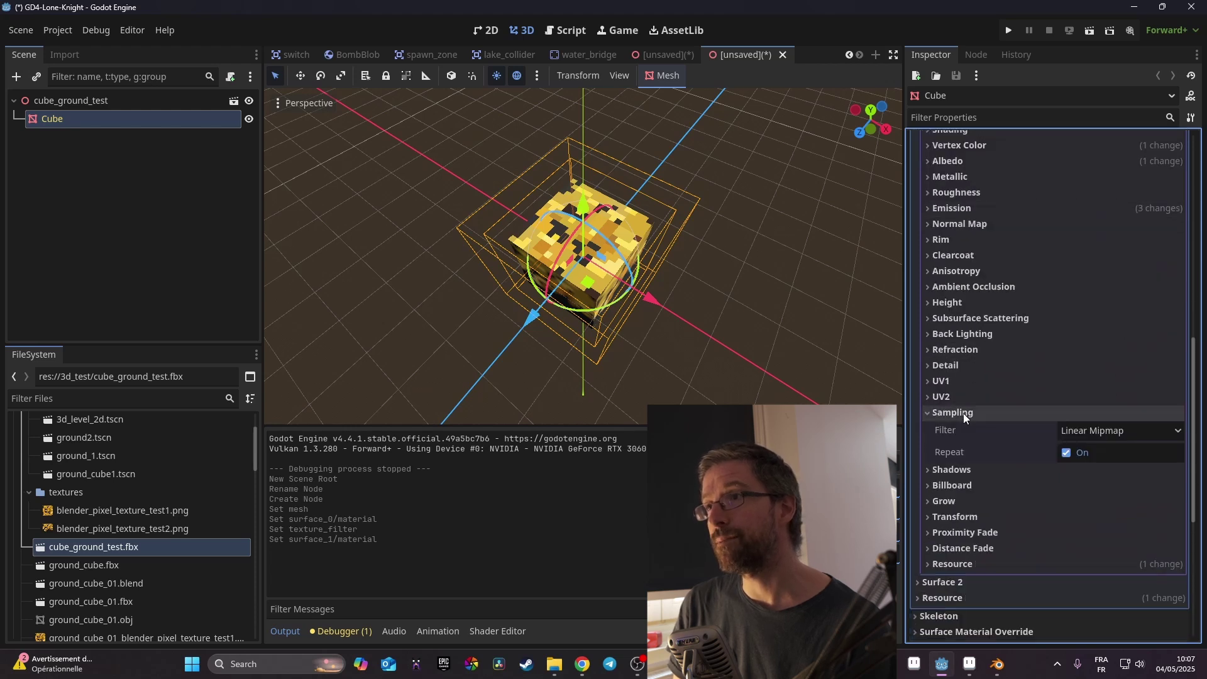
pyautogui.click(1118, 433)
pyautogui.click(1094, 450)
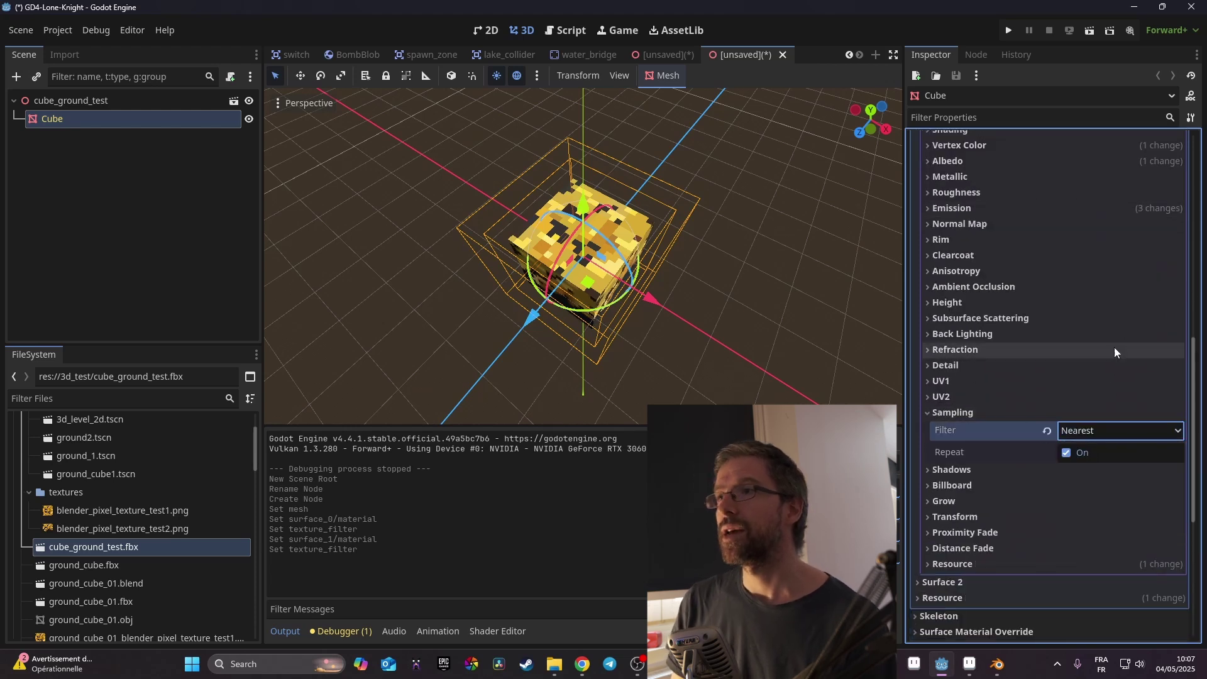
pyautogui.scroll(5, 1115, 420)
pyautogui.moveTo(667, 326); pyautogui.dragTo(627, 299, button='middle')
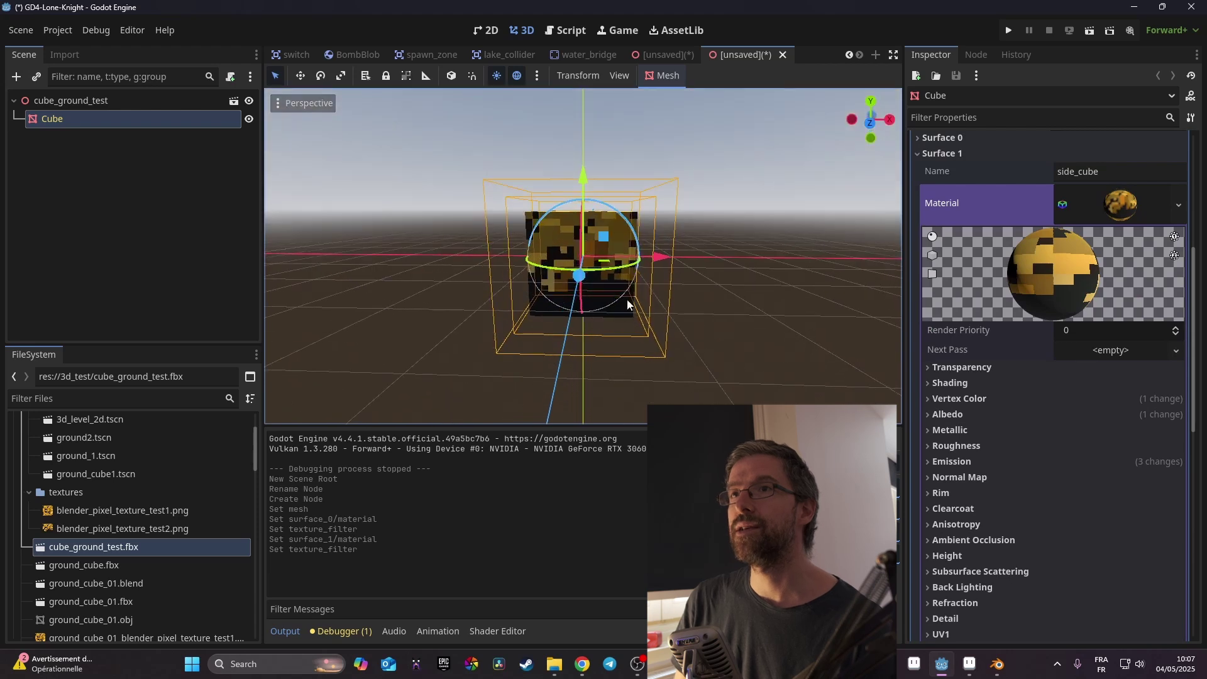
pyautogui.moveTo(703, 281); pyautogui.dragTo(638, 299, button='middle')
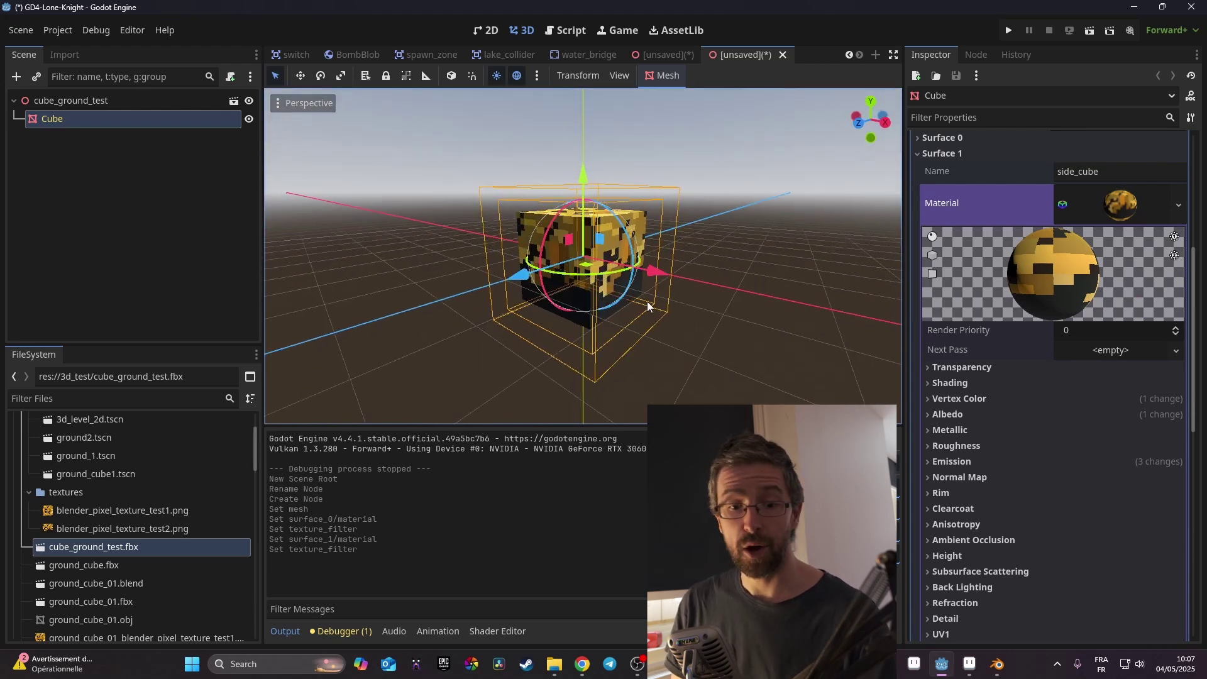
# Save the inherited scene as cube_ground_test.tscn in res://3d_test/scenes and close it.
pyautogui.hotkey('ctrl', 's')
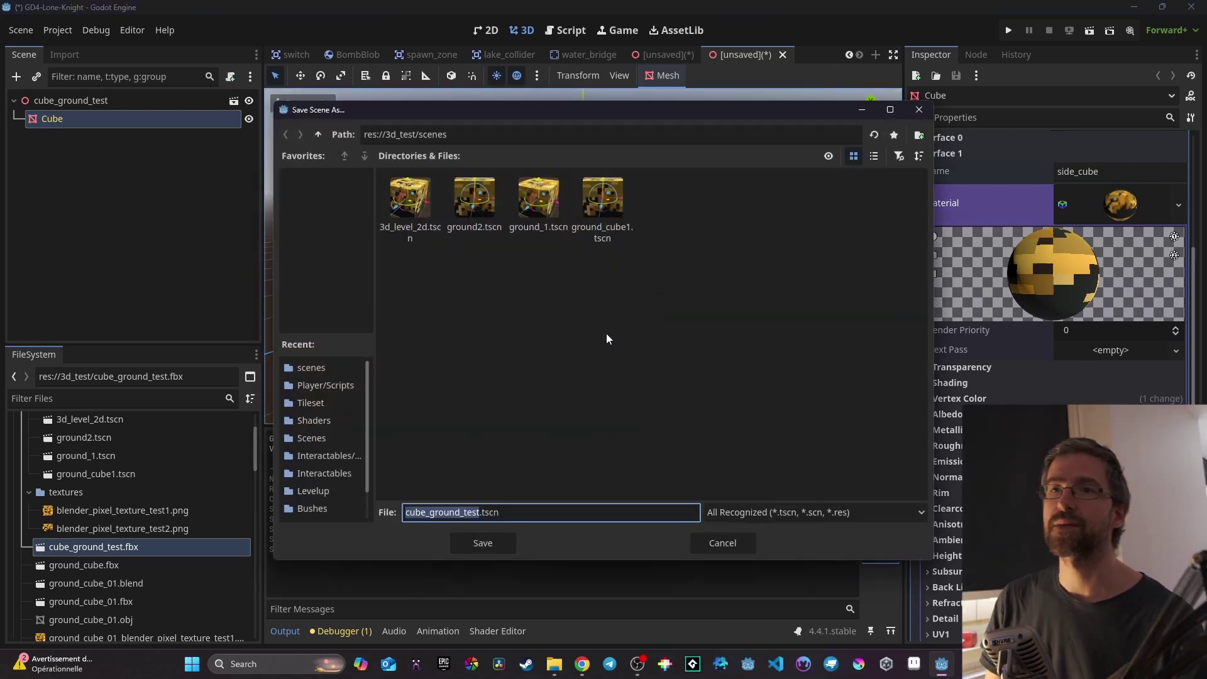
pyautogui.press('Left')
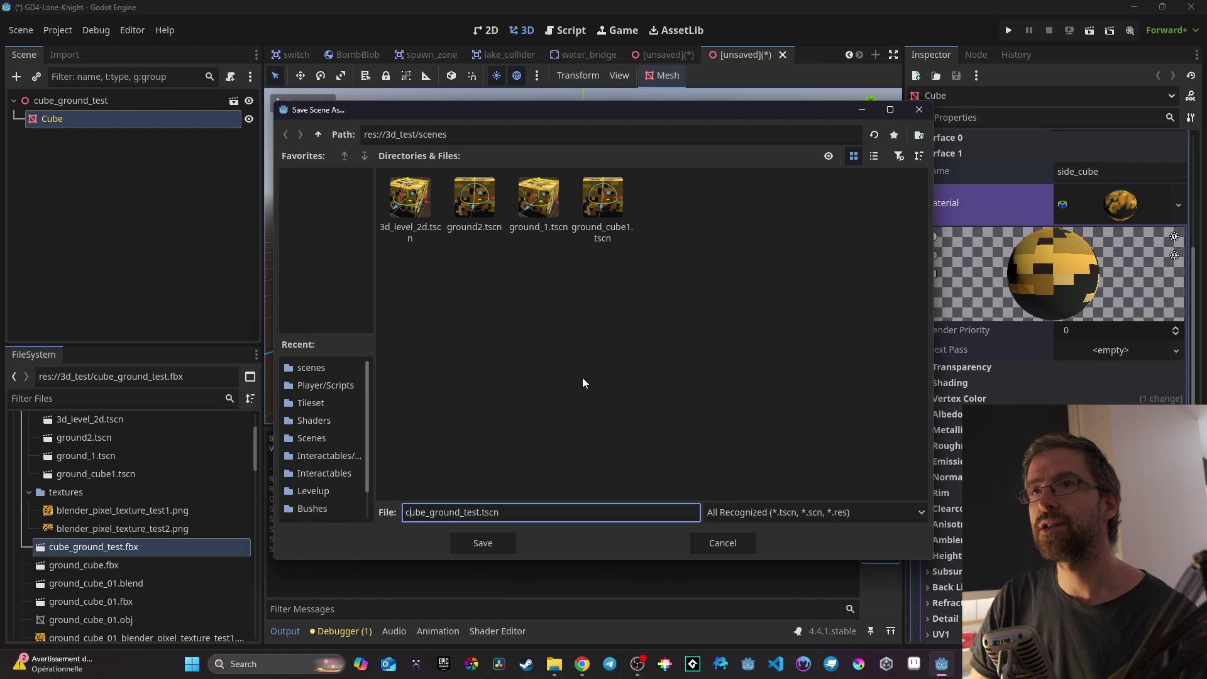
pyautogui.click(500, 542)
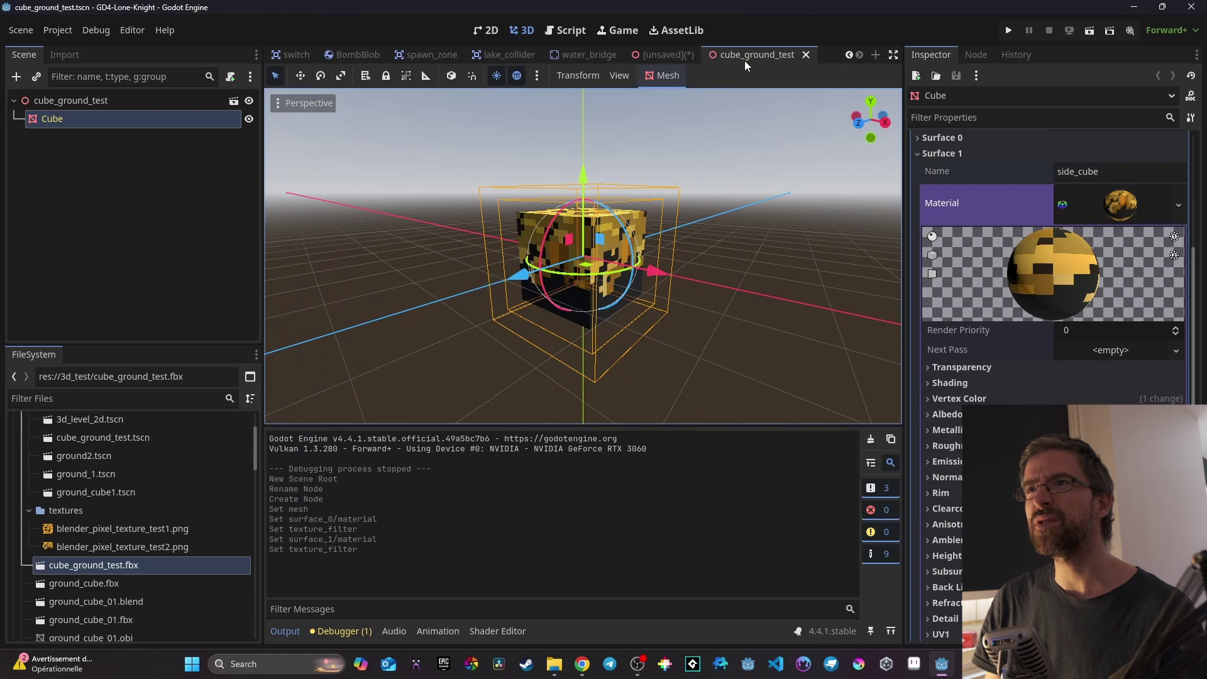
pyautogui.click(806, 55)
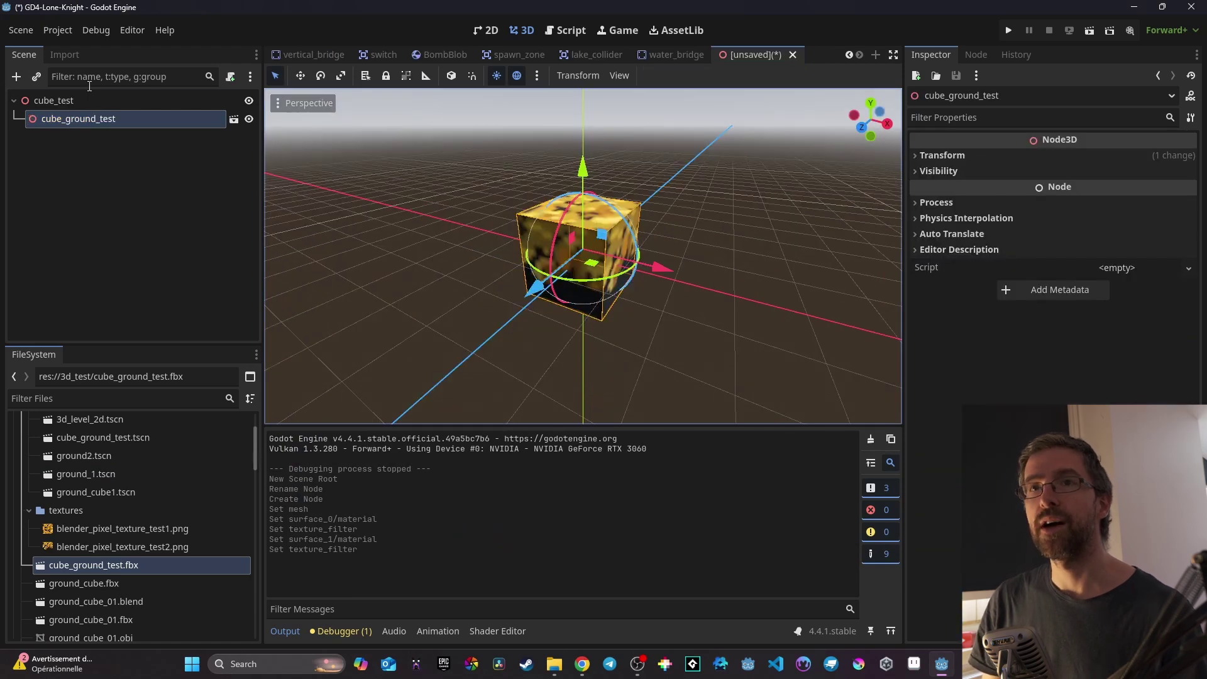
# Replace the FBX instance in the cube_test scene with an instance of cube_ground_test.tscn from the scenes folder.
pyautogui.click(590, 352)
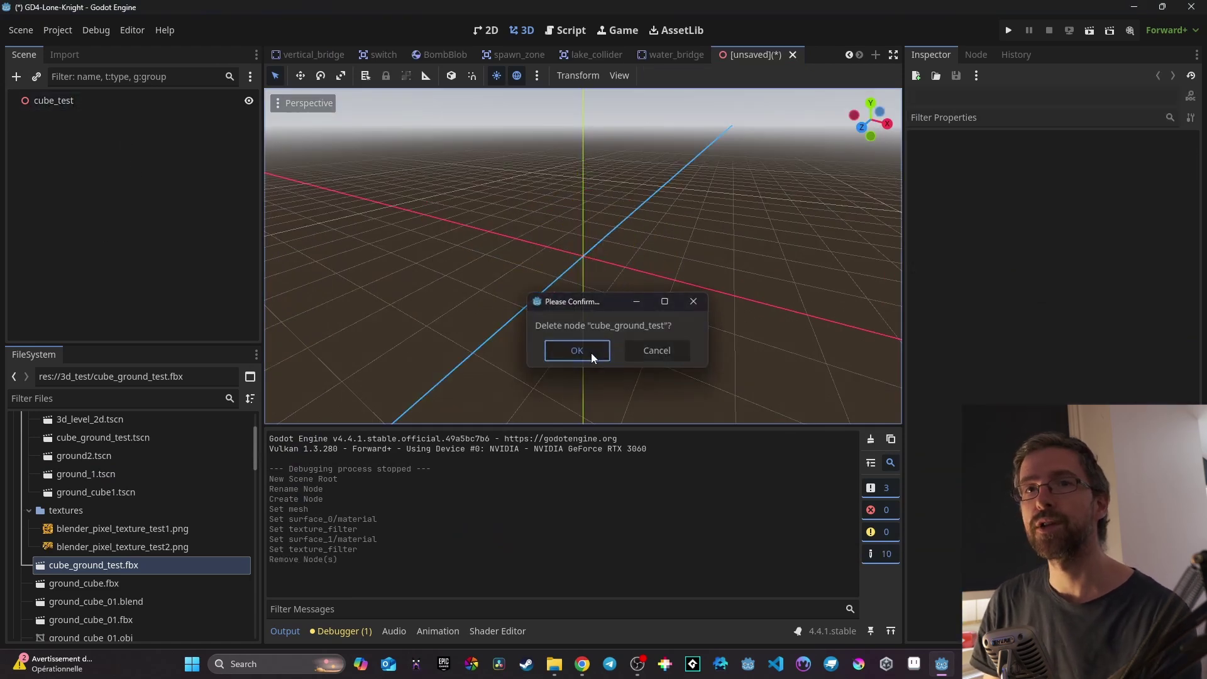
pyautogui.scroll(3, 121, 495)
pyautogui.moveTo(118, 494); pyautogui.dragTo(580, 252)
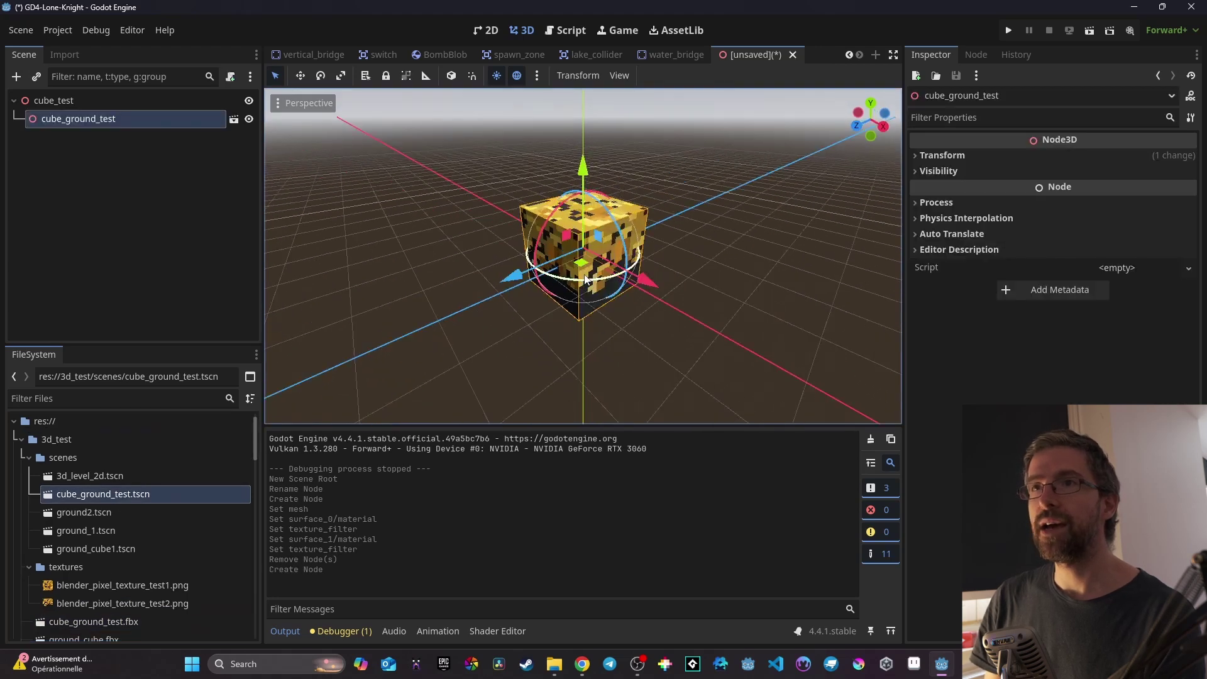
pyautogui.moveTo(581, 264)
pyautogui.mouseDown(button='middle')
pyautogui.moveTo(476, 274)
pyautogui.moveTo(582, 287)
pyautogui.mouseUp(button='middle')
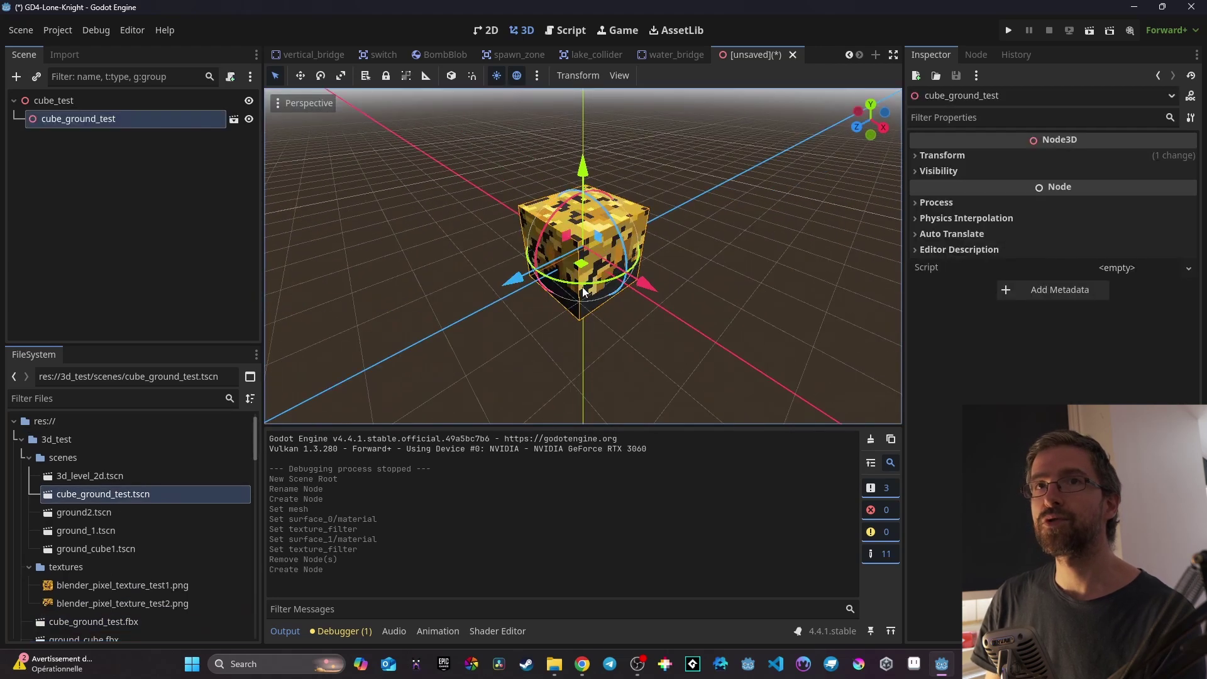
# Add a Camera3D node as a child of the cube_test root.
pyautogui.click(73, 101)
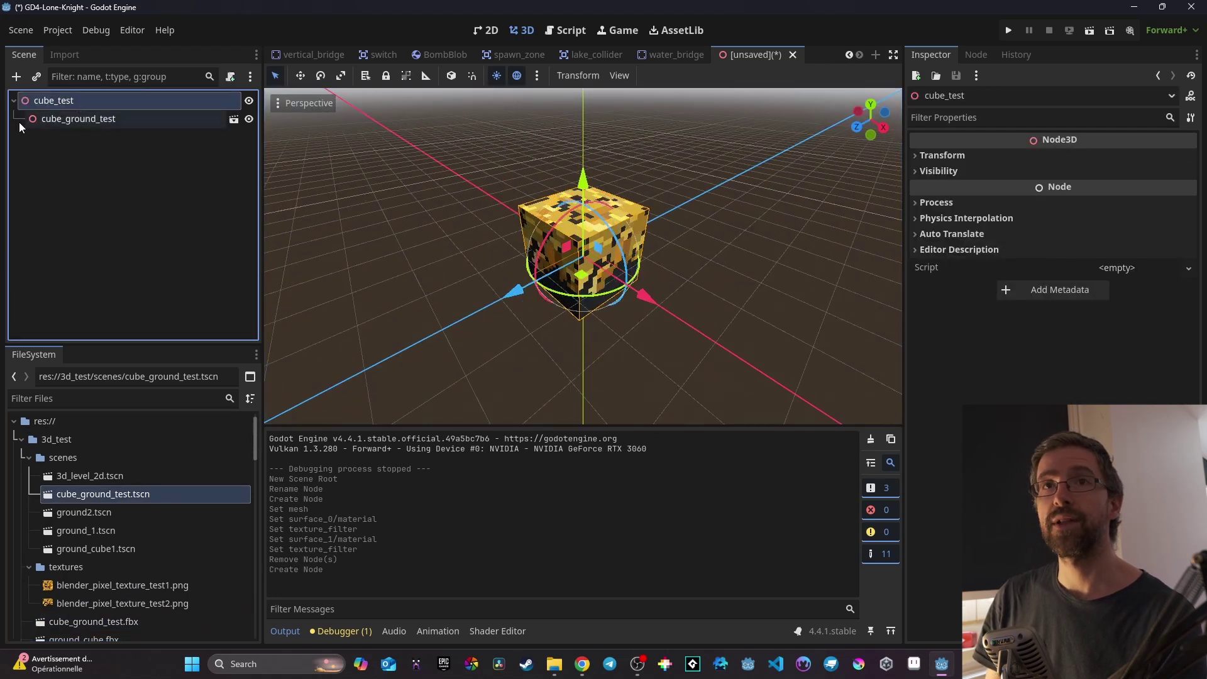
pyautogui.click(17, 77)
pyautogui.write('came')
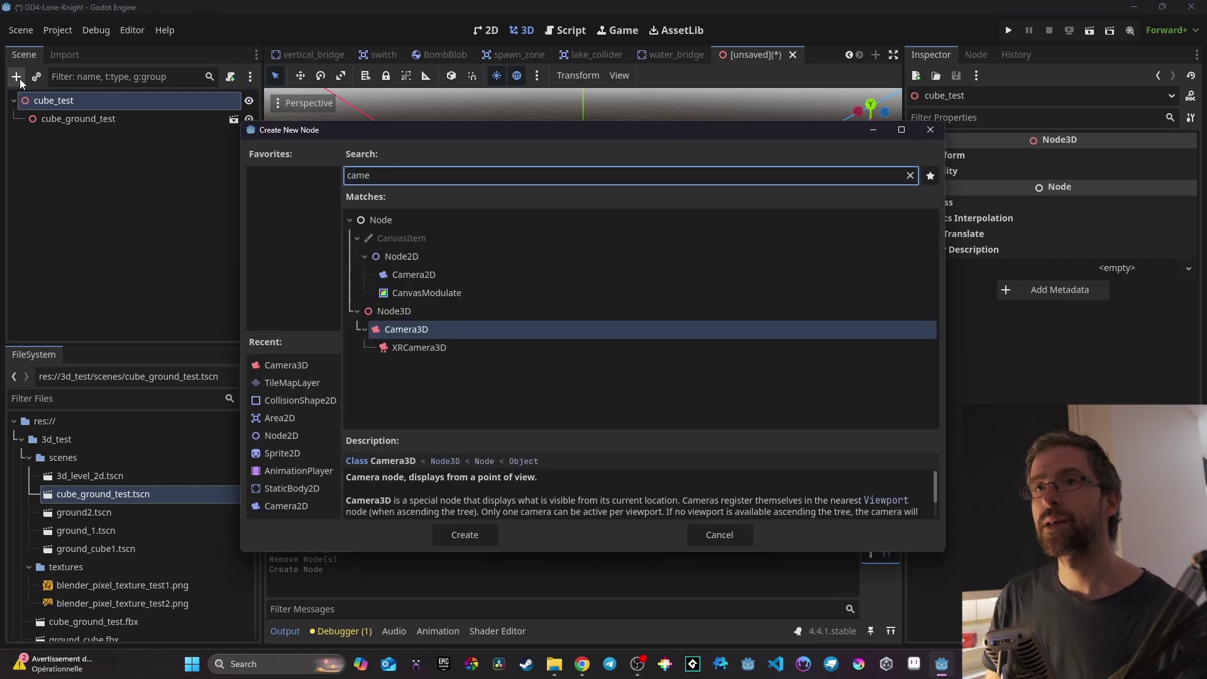
pyautogui.click(464, 534)
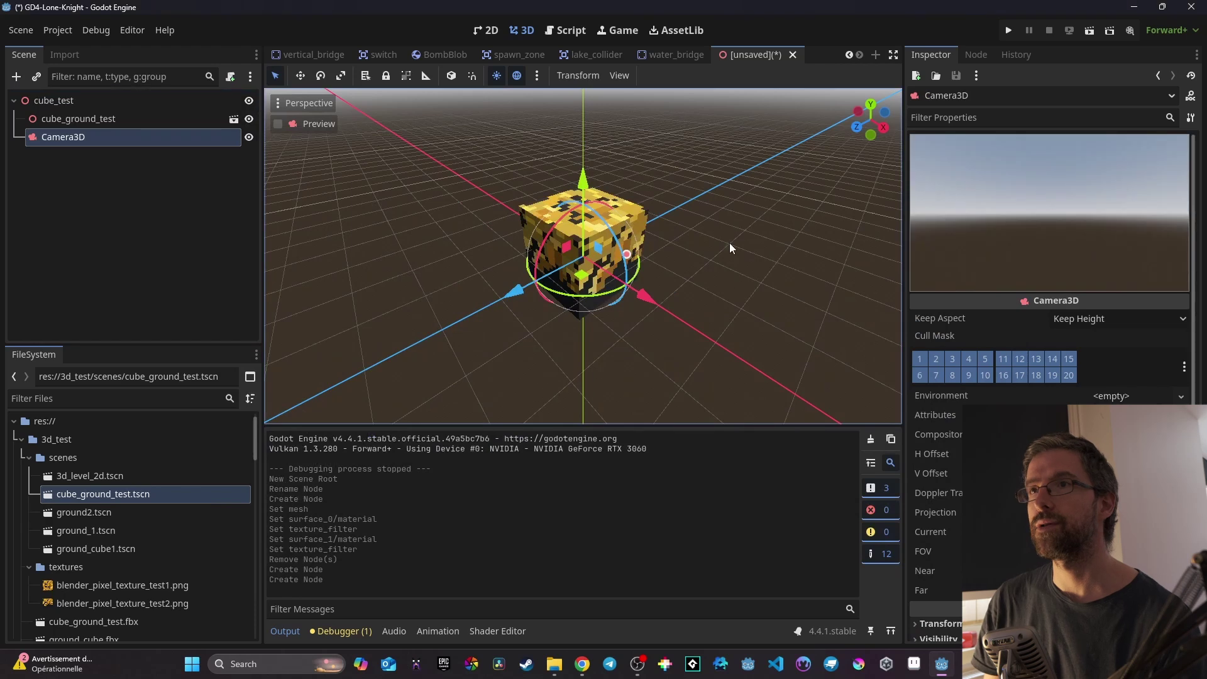
# Move Camera3D along the Z axis until it stands in front of the cube, facing its side.
pyautogui.scroll(-3, 556, 259)
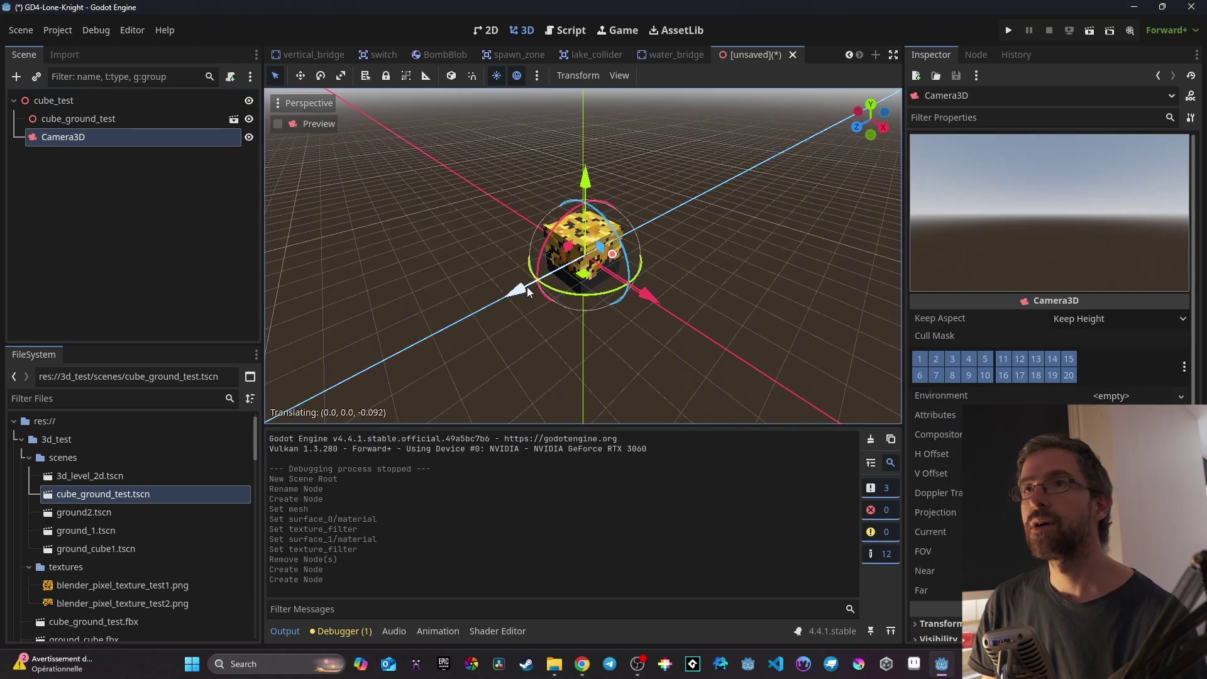
pyautogui.moveTo(527, 287); pyautogui.dragTo(721, 291)
pyautogui.moveTo(722, 290); pyautogui.dragTo(734, 286, button='middle')
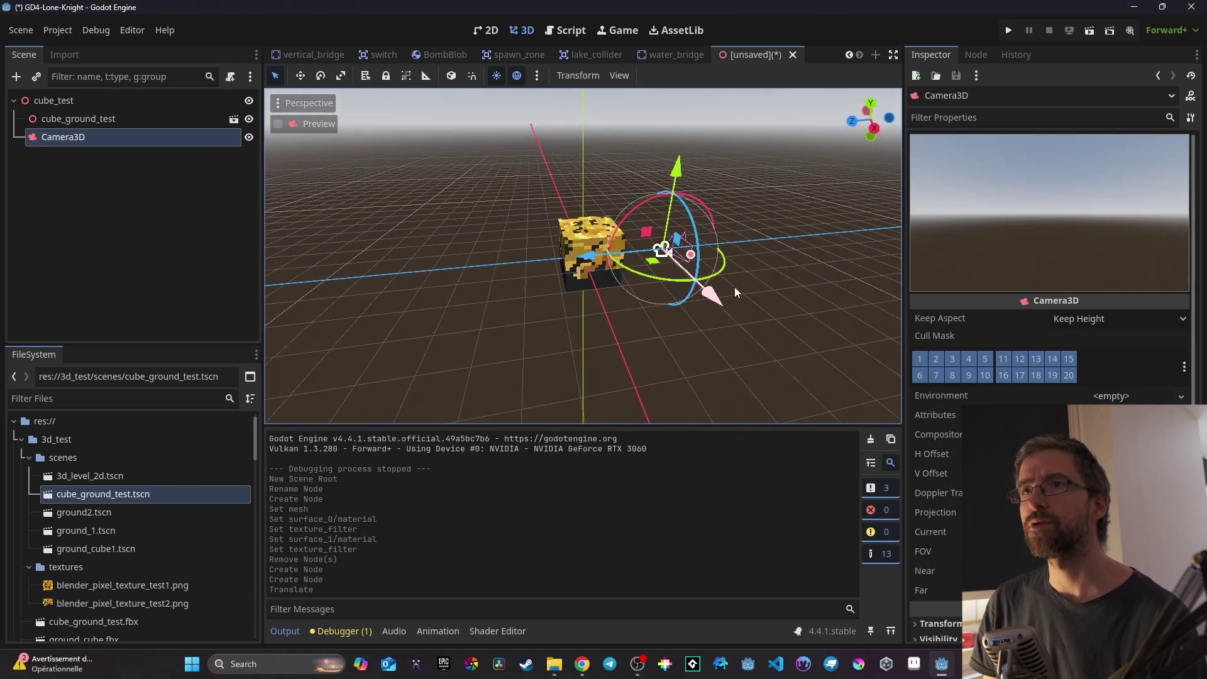
pyautogui.moveTo(556, 259); pyautogui.dragTo(443, 264)
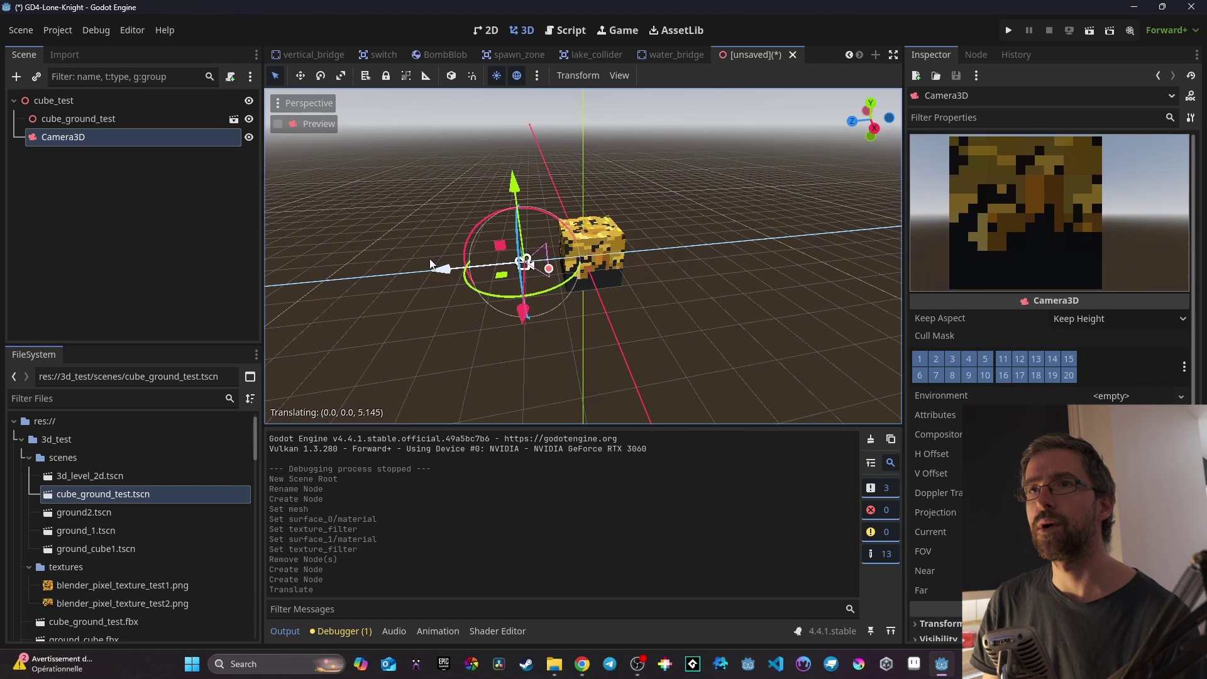
# Raise Camera3D above the cube and tilt it down until the preview shows the cube's top and front faces.
pyautogui.moveTo(641, 343); pyautogui.dragTo(696, 311, button='middle')
pyautogui.moveTo(552, 284); pyautogui.dragTo(550, 237)
pyautogui.moveTo(506, 278); pyautogui.dragTo(482, 305)
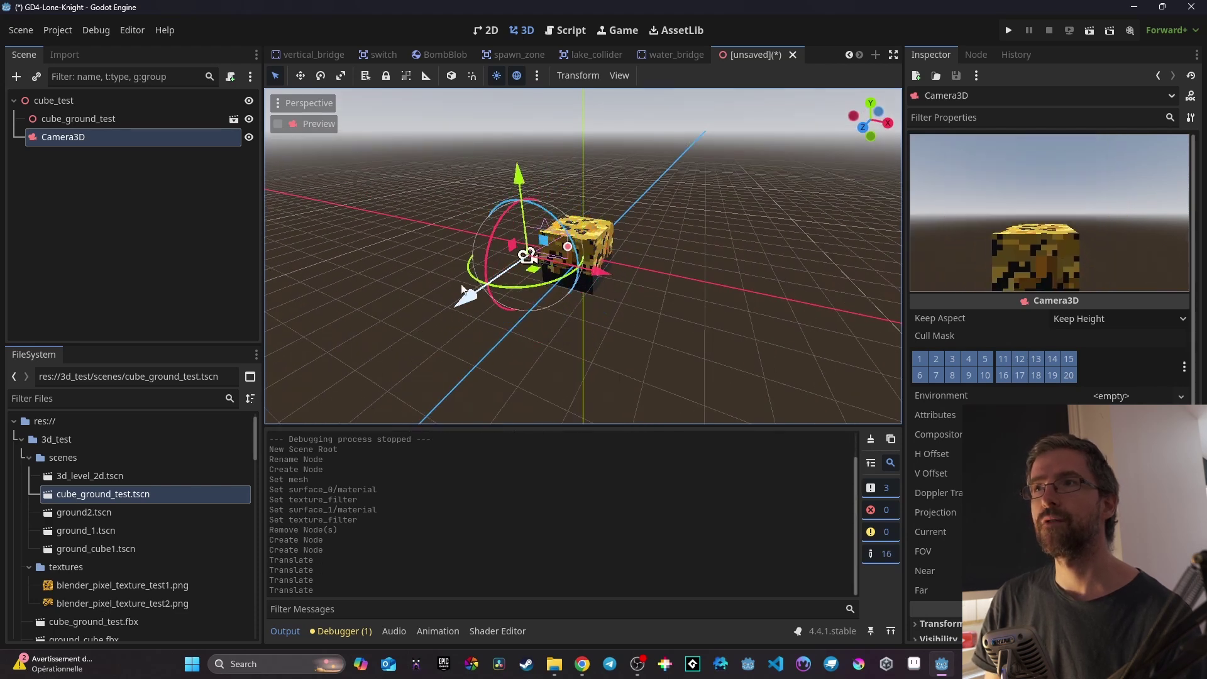
pyautogui.moveTo(521, 183)
pyautogui.mouseDown()
pyautogui.moveTo(517, 162)
pyautogui.moveTo(509, 185)
pyautogui.moveTo(494, 188)
pyautogui.moveTo(499, 179)
pyautogui.mouseUp()
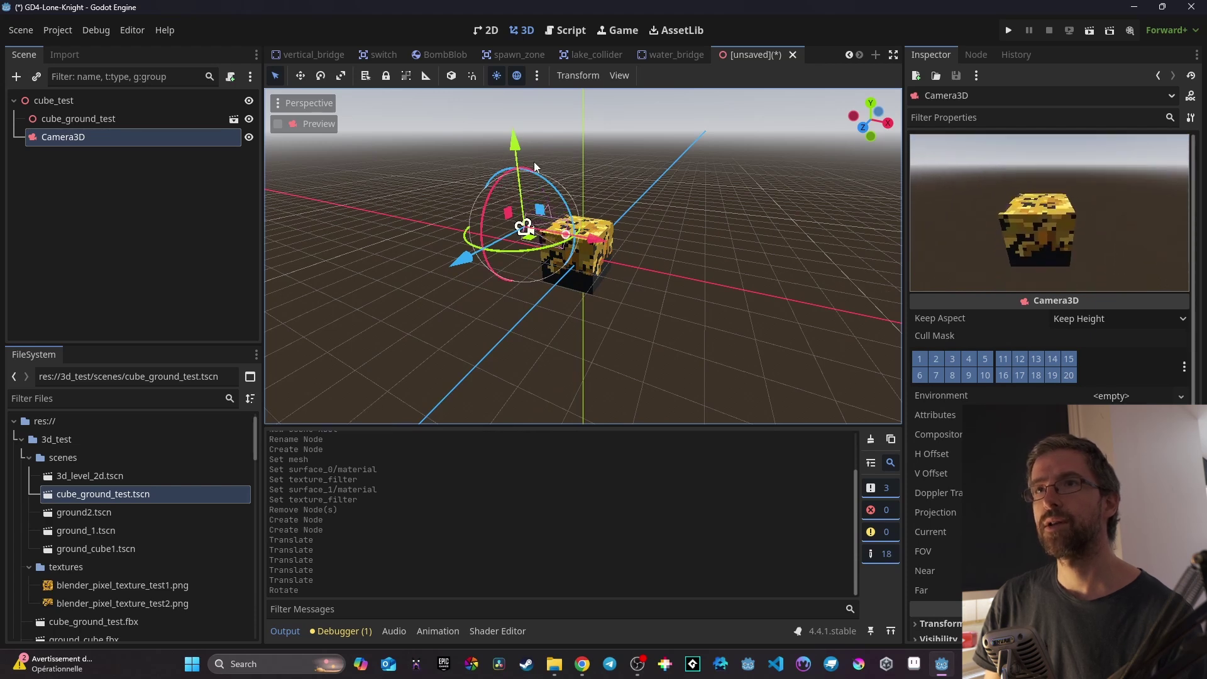
pyautogui.moveTo(512, 133); pyautogui.dragTo(501, 77)
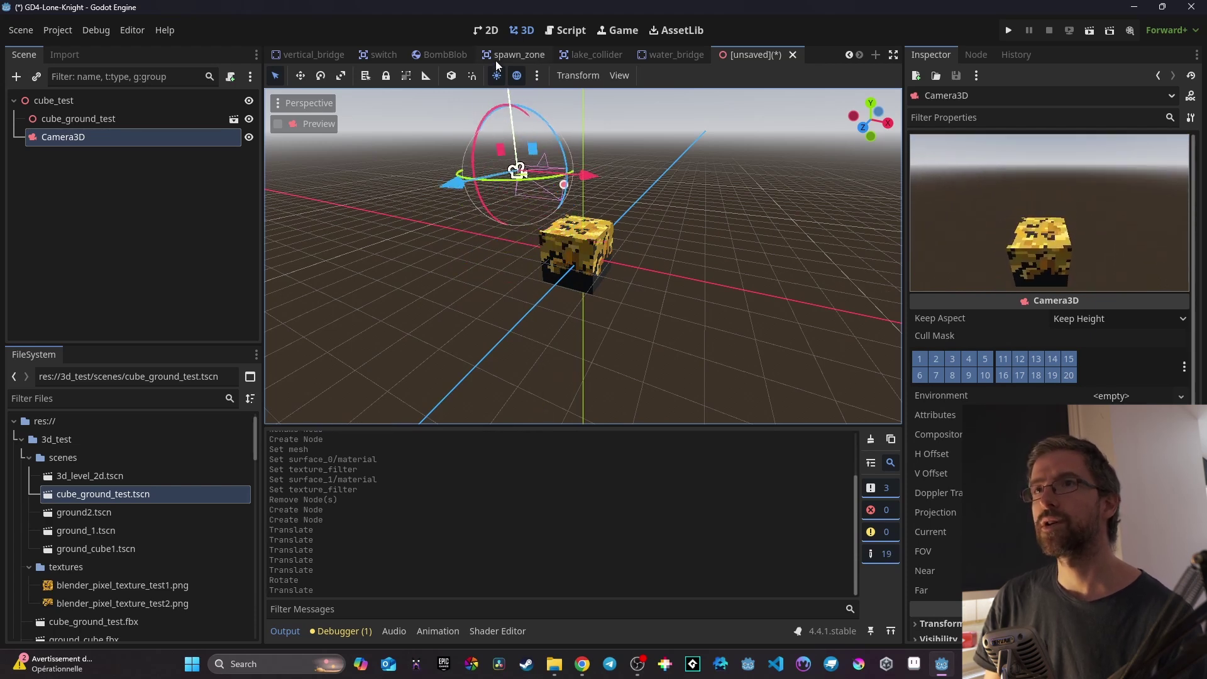
# Duplicate cube_ground_test twice and place one copy on each side of the original along the X axis to form a row.
pyautogui.moveTo(582, 324); pyautogui.dragTo(617, 293, button='middle')
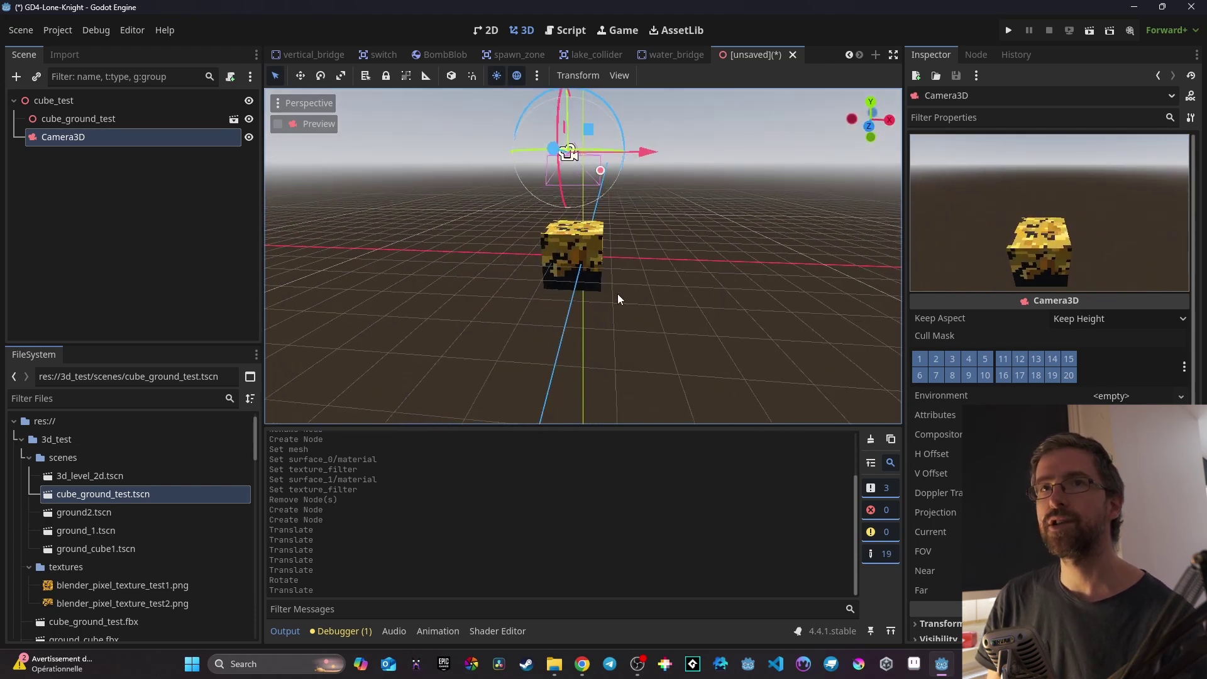
pyautogui.click(86, 119)
pyautogui.hotkey('ctrl', 'd')
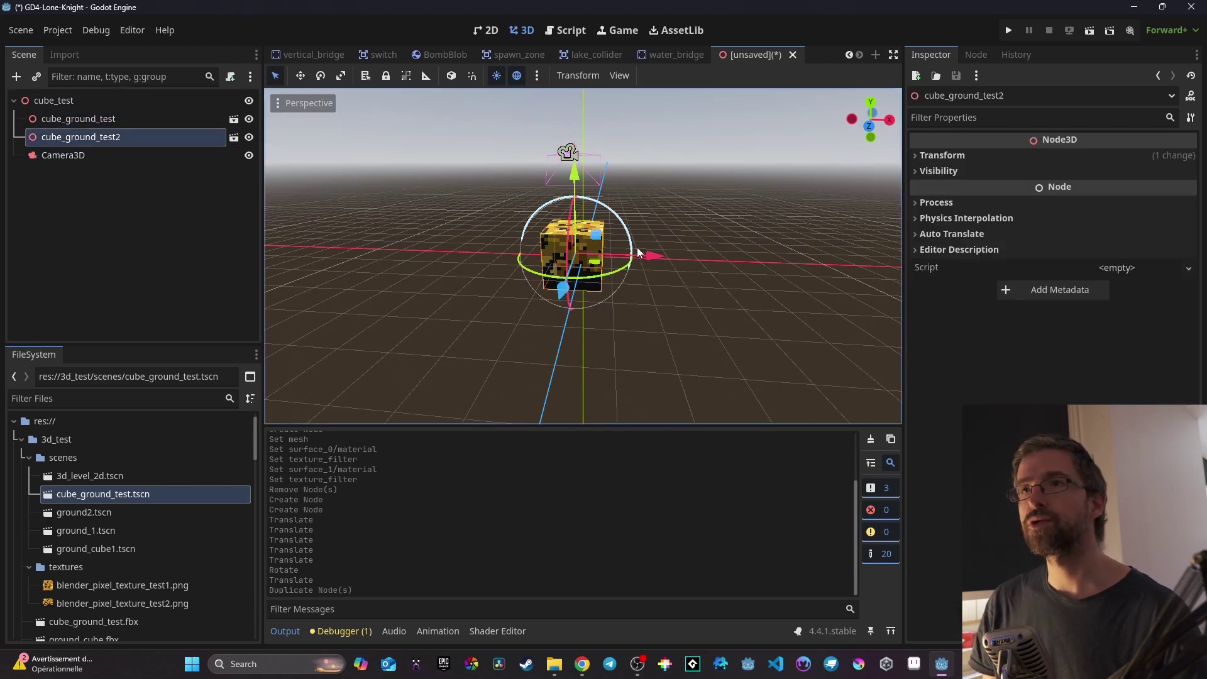
pyautogui.moveTo(654, 256); pyautogui.dragTo(597, 258)
pyautogui.hotkey('ctrl', 'd')
# Adjust Camera3D's position along the Z axis and tilt it slightly upward to reframe the row of cubes.
pyautogui.click(104, 174)
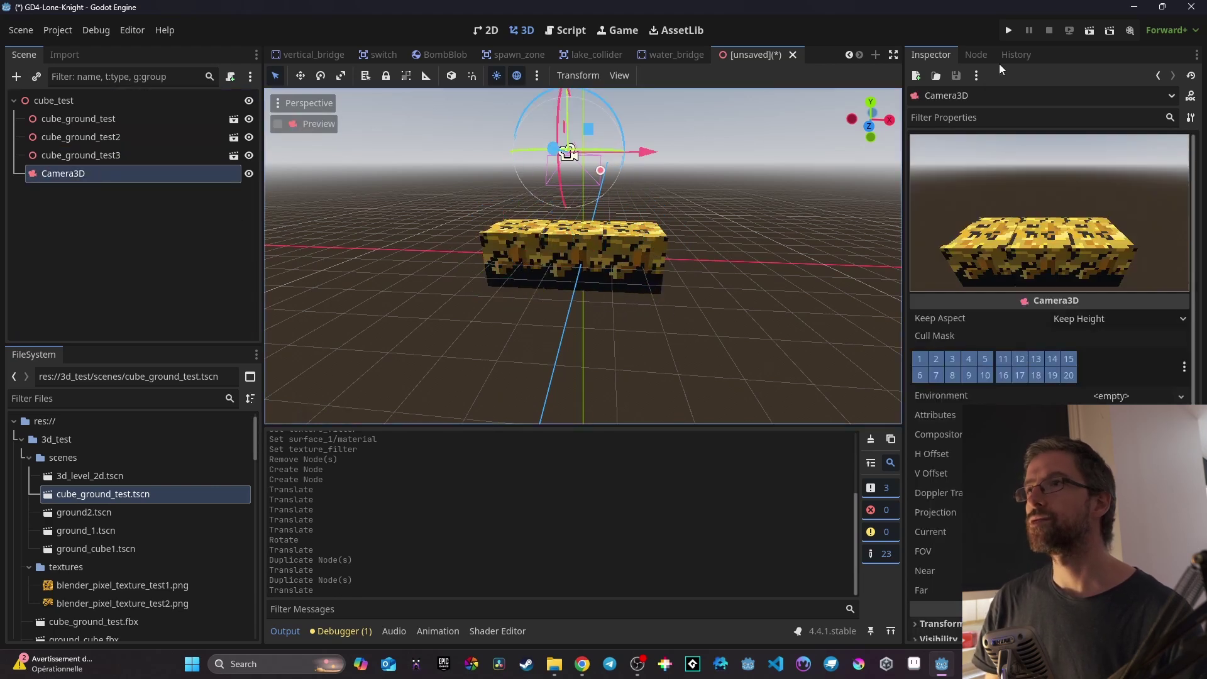
pyautogui.click(557, 147)
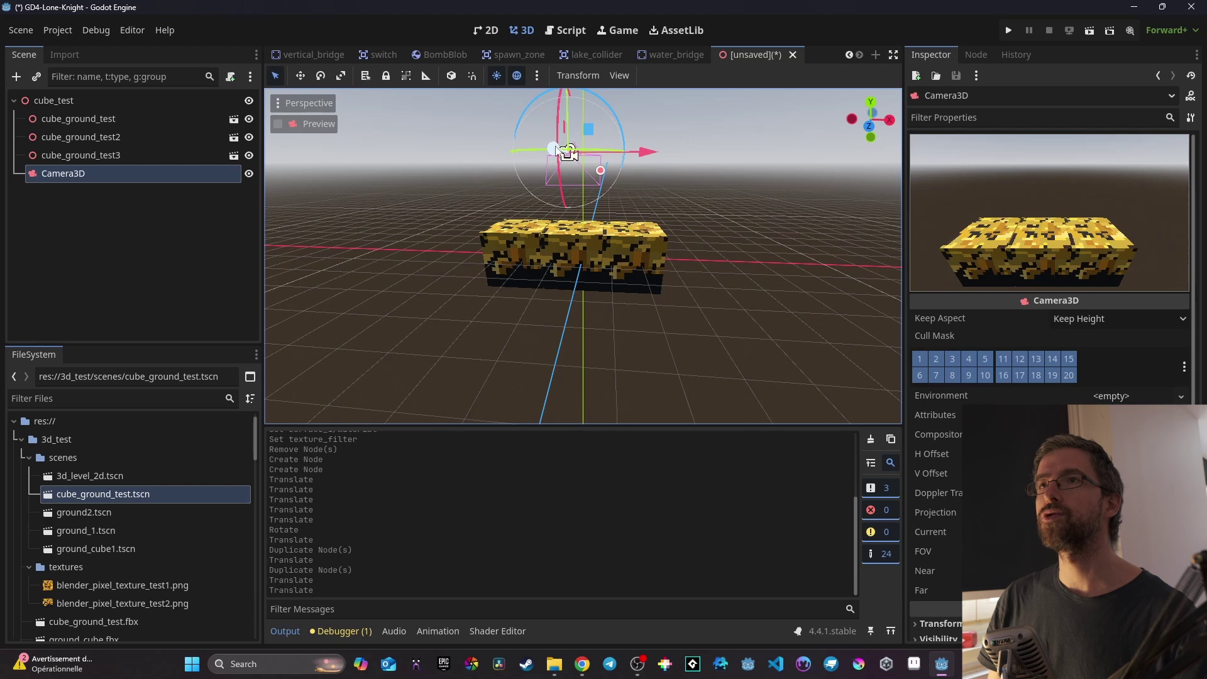
pyautogui.moveTo(561, 114); pyautogui.dragTo(561, 132)
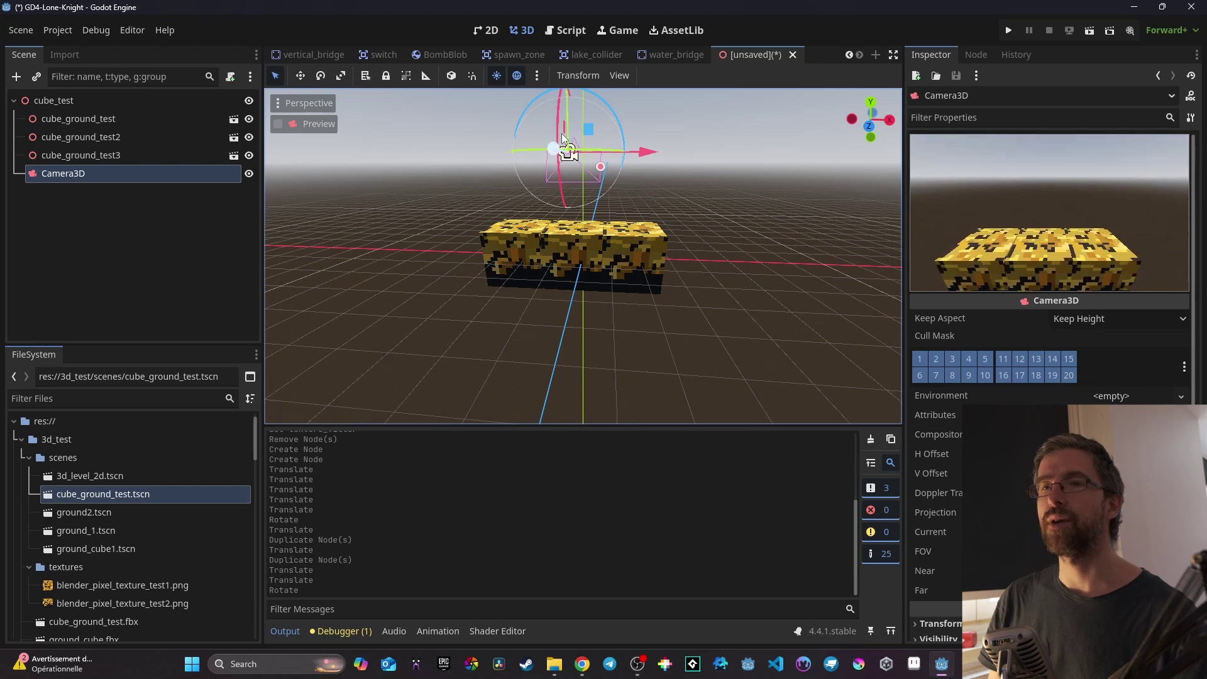
# Save the scene as cube_test.tscn in res://3d_test/scenes, run it to check the camera view, and close the game window.
pyautogui.hotkey('ctrl', 's')
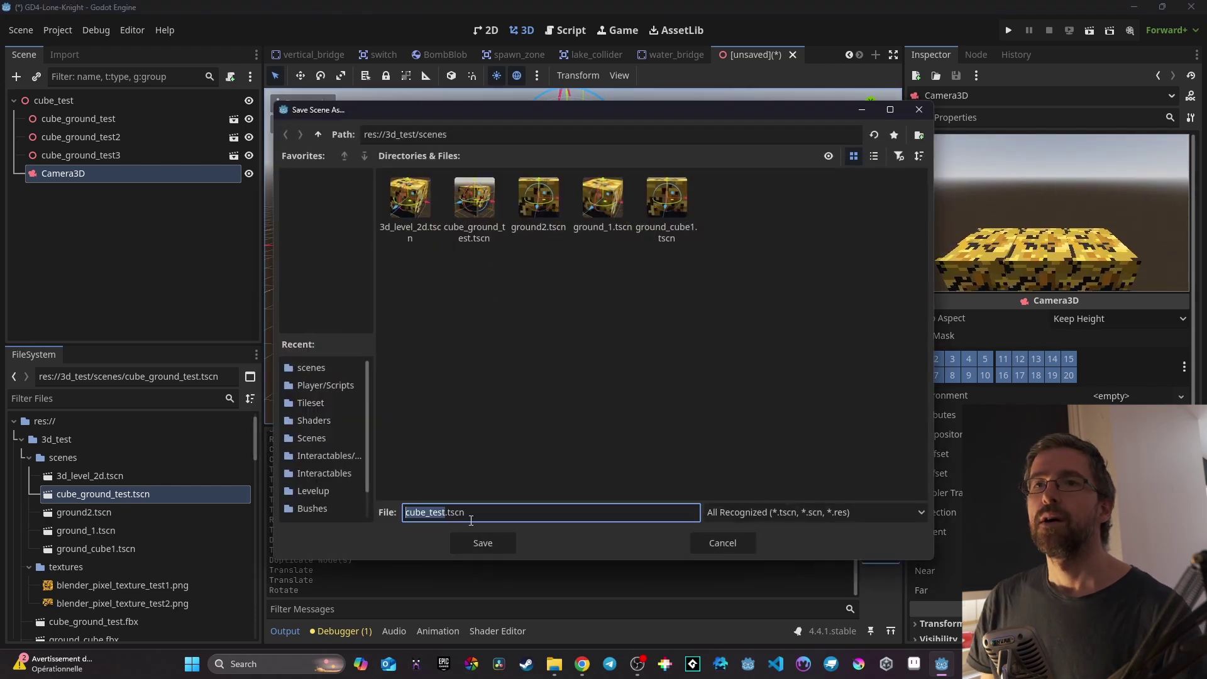
pyautogui.click(483, 543)
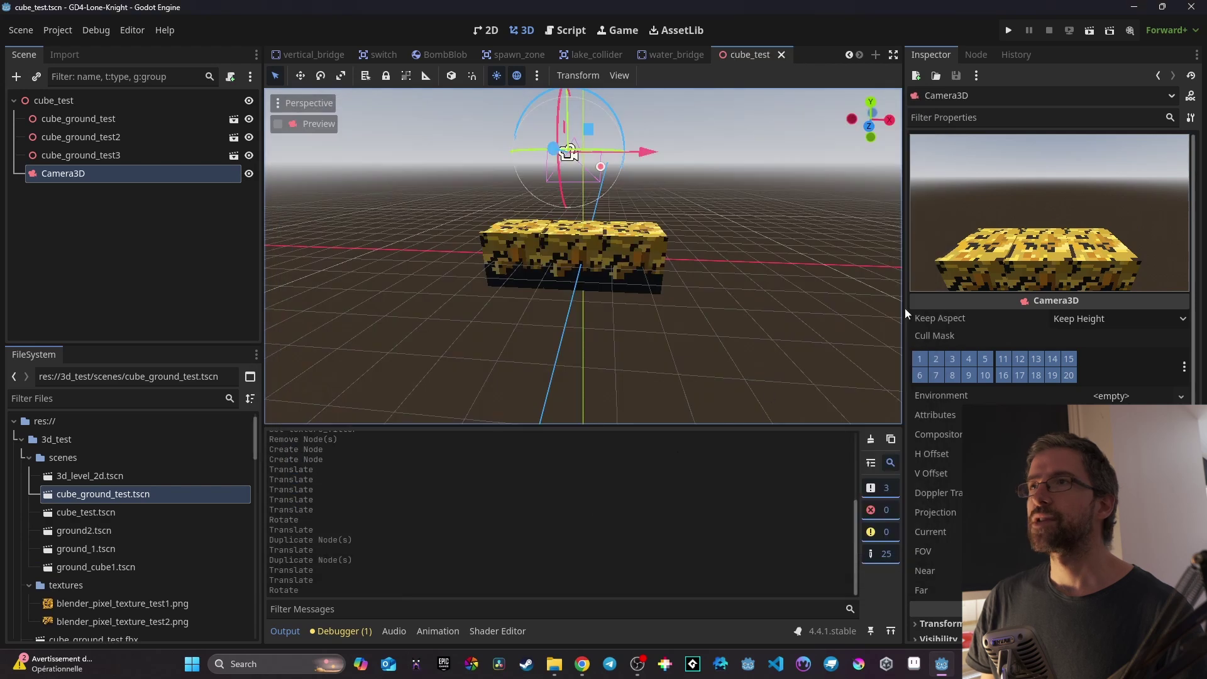
pyautogui.click(1083, 34)
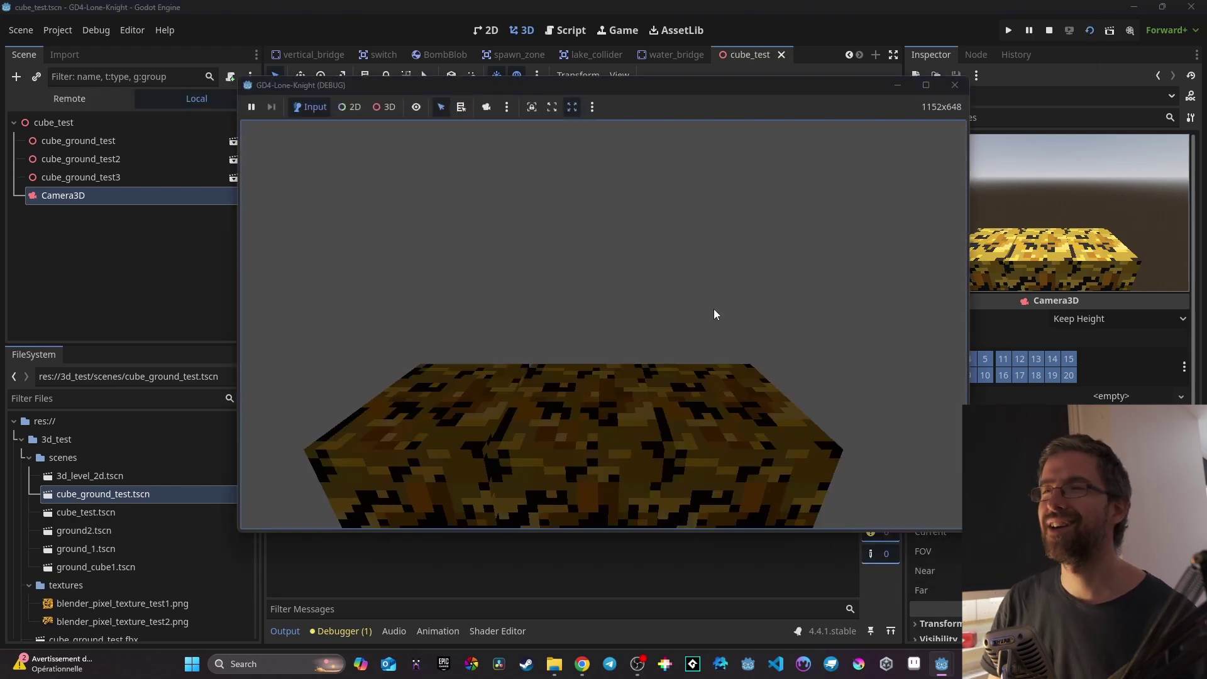
pyautogui.click(954, 85)
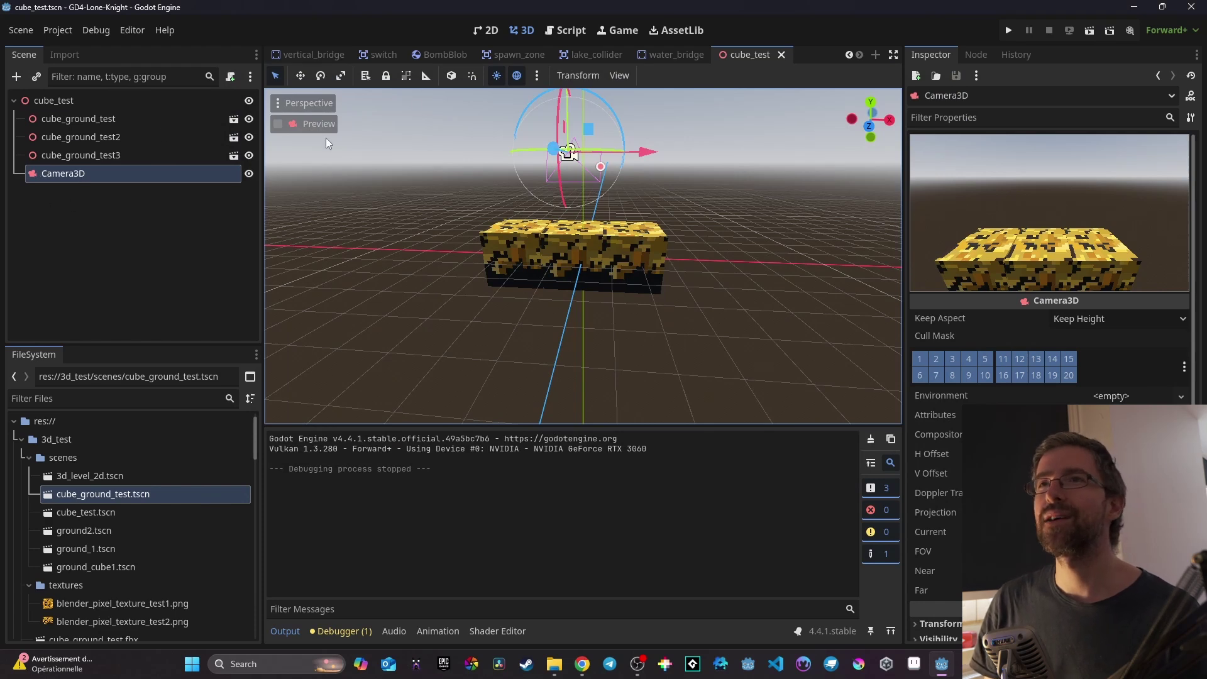
# Add the preview sun and preview environment to the cube_test scene as nodes and run the current scene again.
pyautogui.click(536, 76)
pyautogui.click(505, 397)
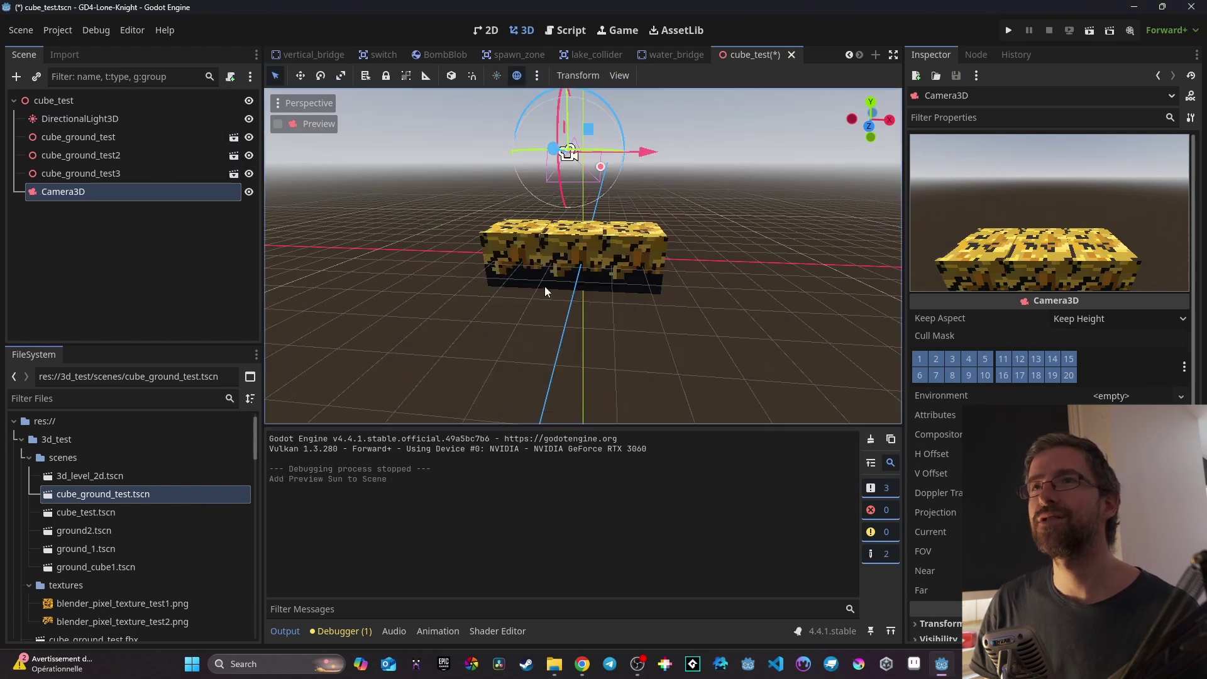
pyautogui.click(536, 75)
pyautogui.click(643, 399)
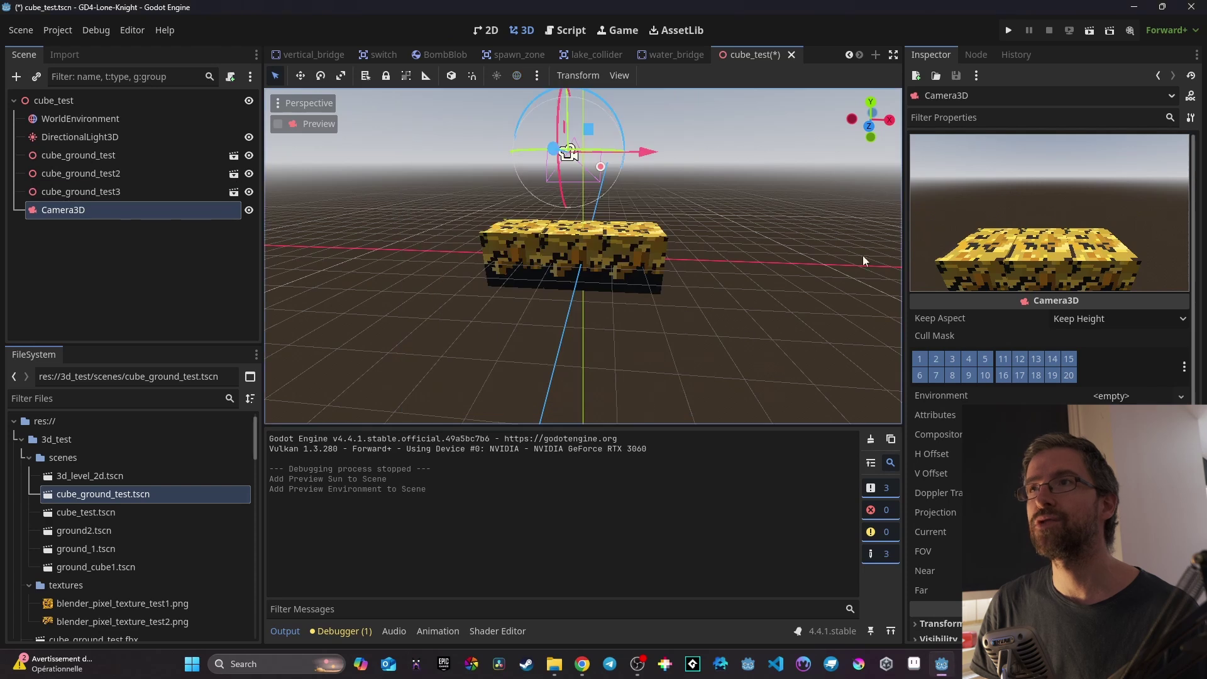
pyautogui.click(1087, 31)
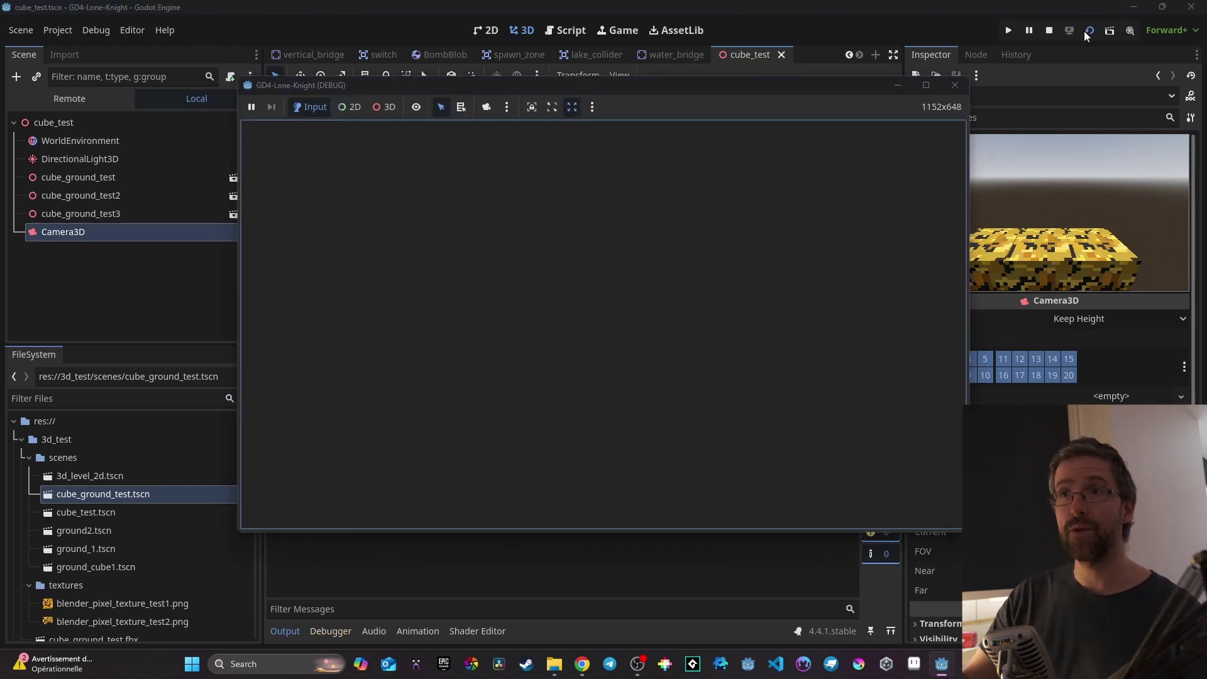